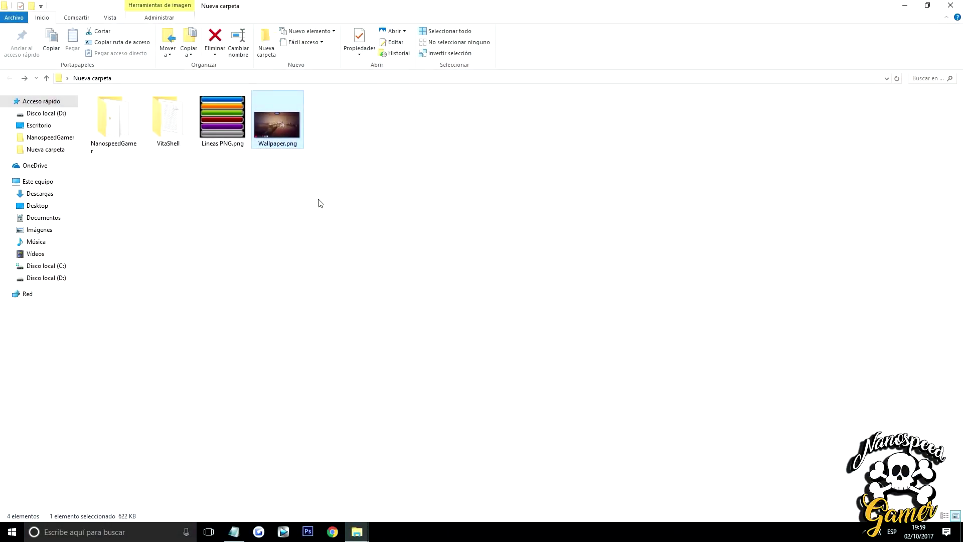
Open the NanospeedGamer folder and select most of its theme image files.
{"action": "left_click", "coordinate": [409, 303]}
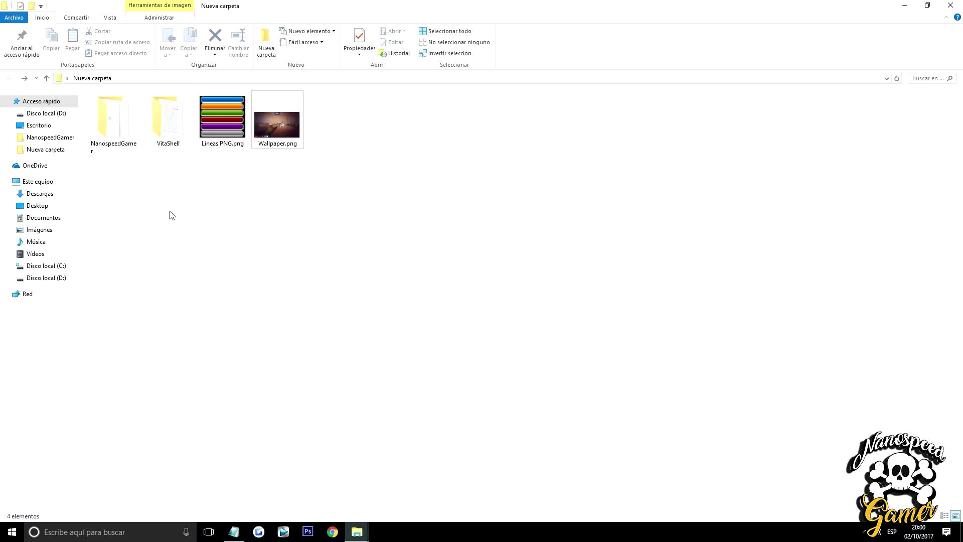
{"action": "left_click", "coordinate": [106, 128]}
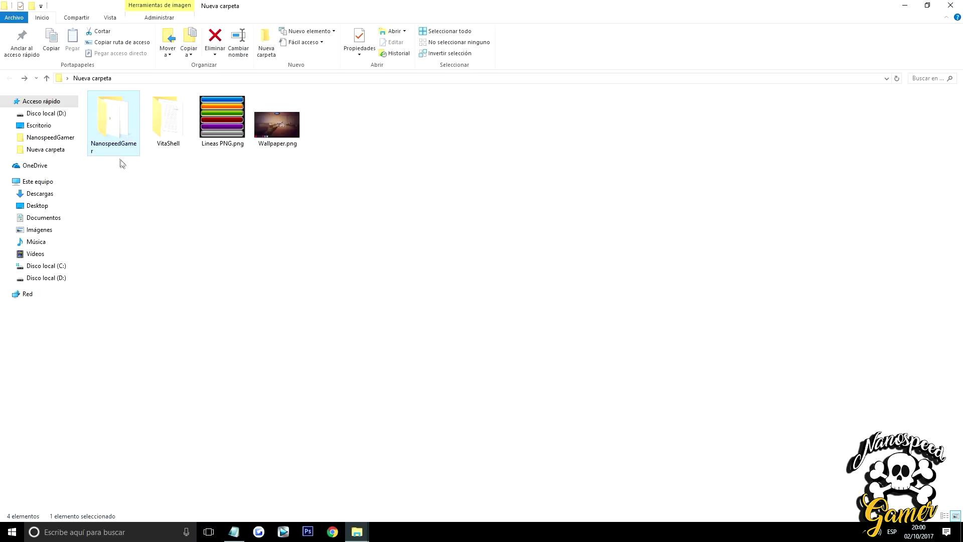
{"action": "double_click", "coordinate": [111, 129]}
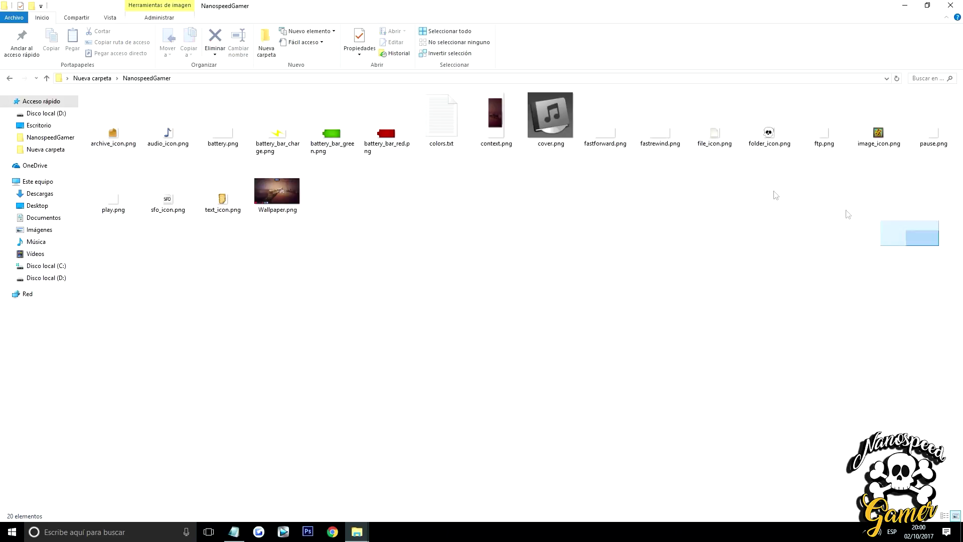
{"action": "left_click_drag", "start_coordinate": [938, 247], "coordinate": [146, 93]}
Browse into the VitaShell theme folder and back up to Nueva carpeta.
{"action": "left_click", "coordinate": [9, 77]}
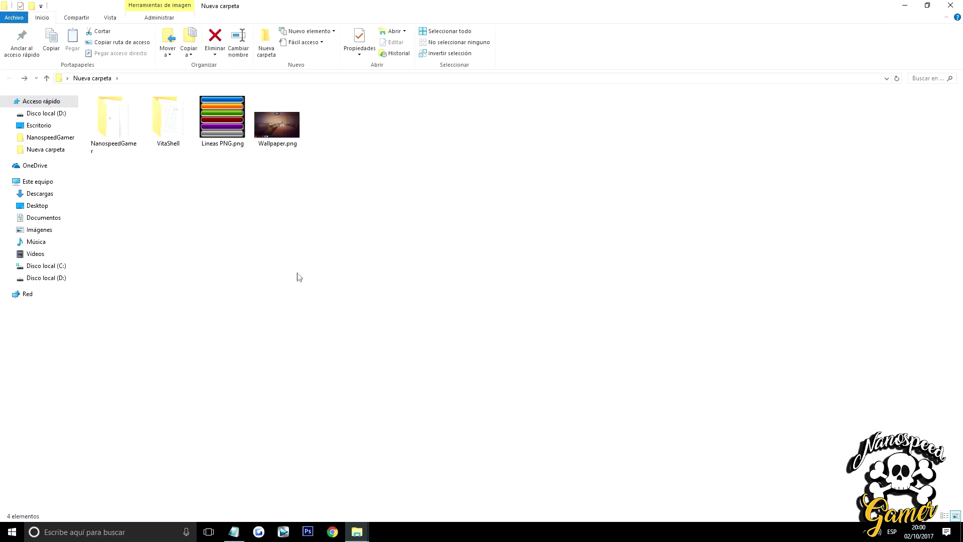
{"action": "double_click", "coordinate": [169, 134]}
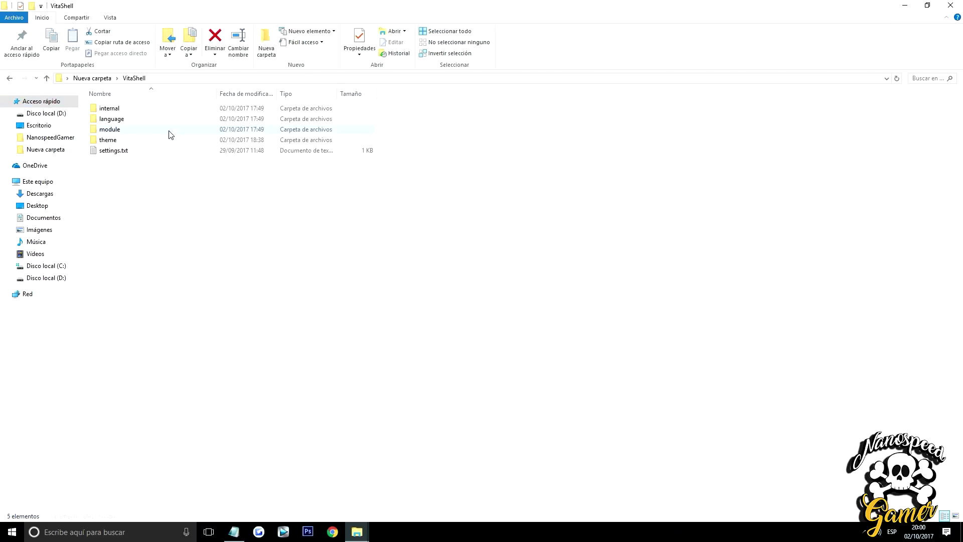
{"action": "double_click", "coordinate": [108, 140]}
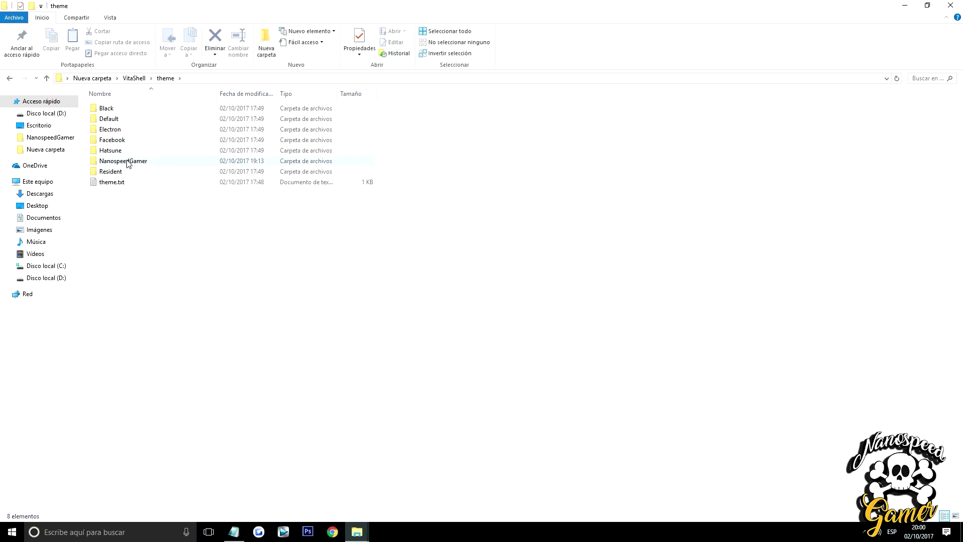
{"action": "left_click", "coordinate": [9, 79]}
{"action": "left_click", "coordinate": [9, 79]}
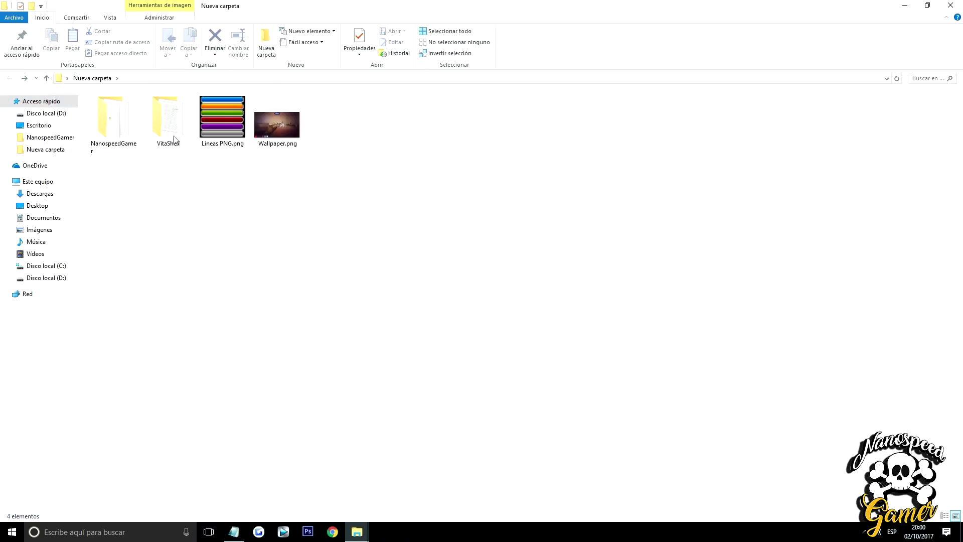
{"action": "left_click", "coordinate": [158, 125]}
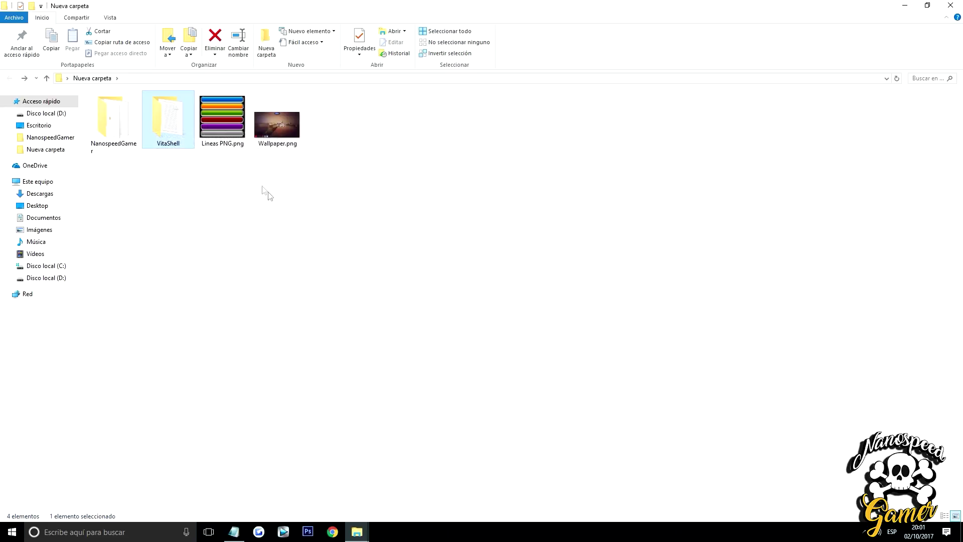
Open Wallpaper.png in Photoshop CS6, leaving its missing colour profile unmanaged.
{"action": "right_click", "coordinate": [272, 125]}
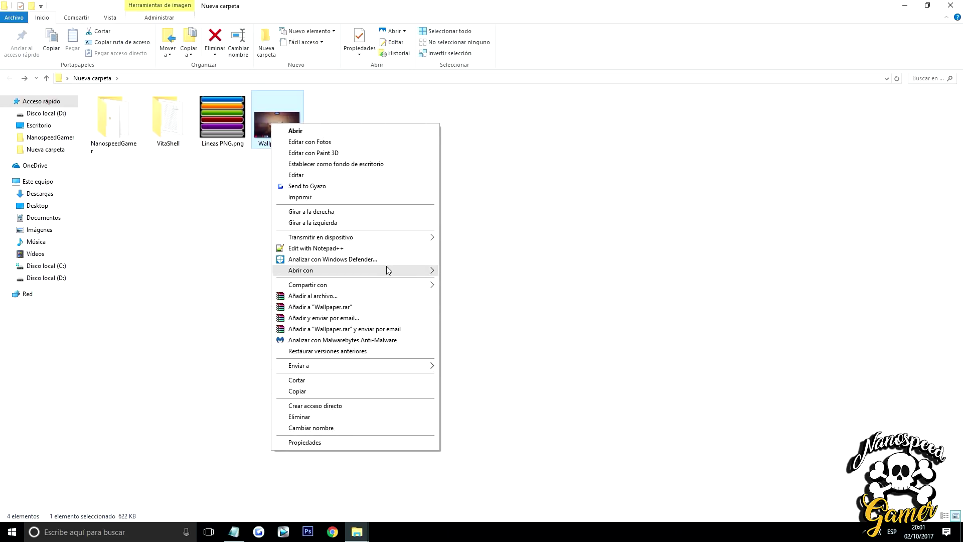
{"action": "mouse_move", "coordinate": [353, 270]}
{"action": "left_click", "coordinate": [474, 271]}
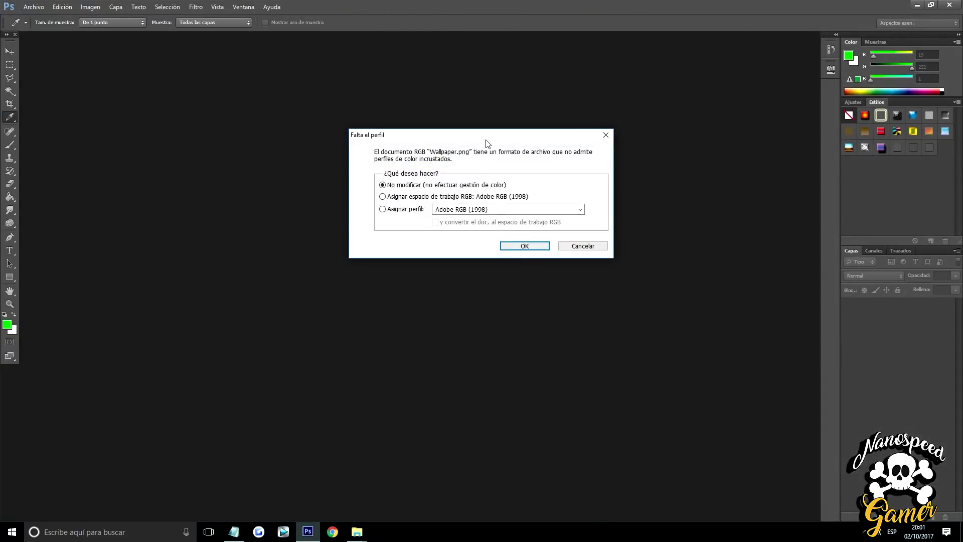
{"action": "left_click_drag", "start_coordinate": [486, 143], "coordinate": [417, 131]}
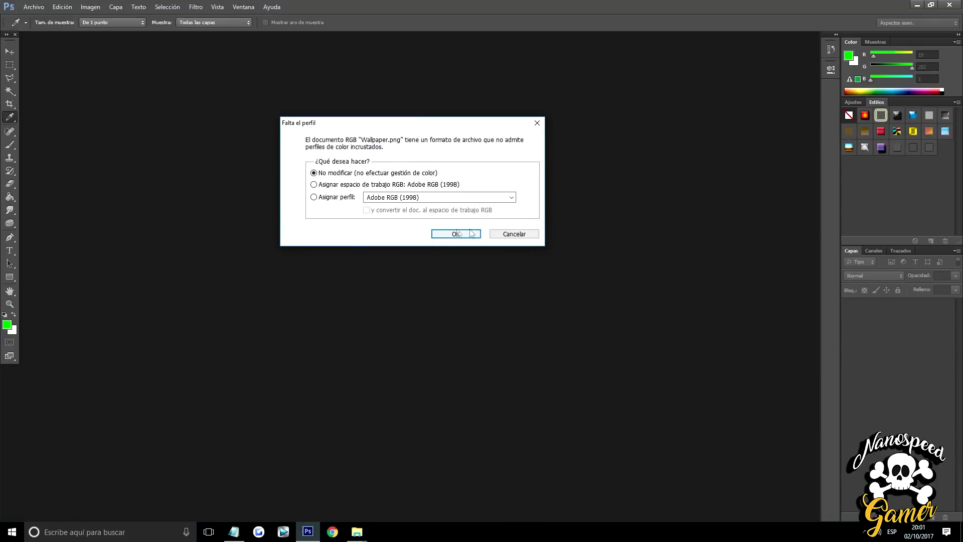
{"action": "left_click", "coordinate": [455, 234]}
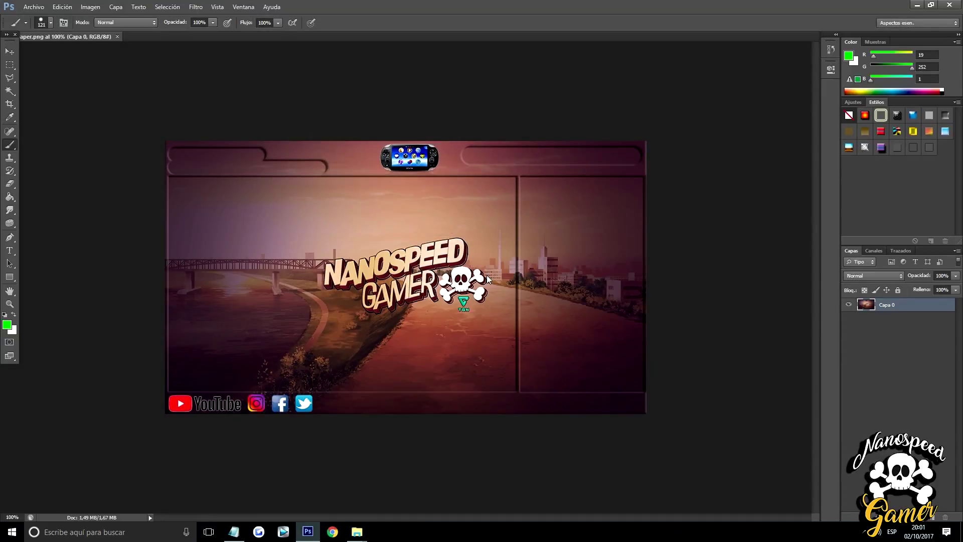
Zoom in and out to inspect the opened wallpaper.
{"action": "scroll", "coordinate": [488, 279], "scroll_direction": "down", "scroll_amount": 2}
{"action": "scroll", "coordinate": [462, 301], "scroll_direction": "up", "scroll_amount": 2}
{"action": "scroll", "coordinate": [462, 301], "scroll_direction": "up", "scroll_amount": 2}
{"action": "scroll", "coordinate": [549, 318], "scroll_direction": "down", "scroll_amount": 3}
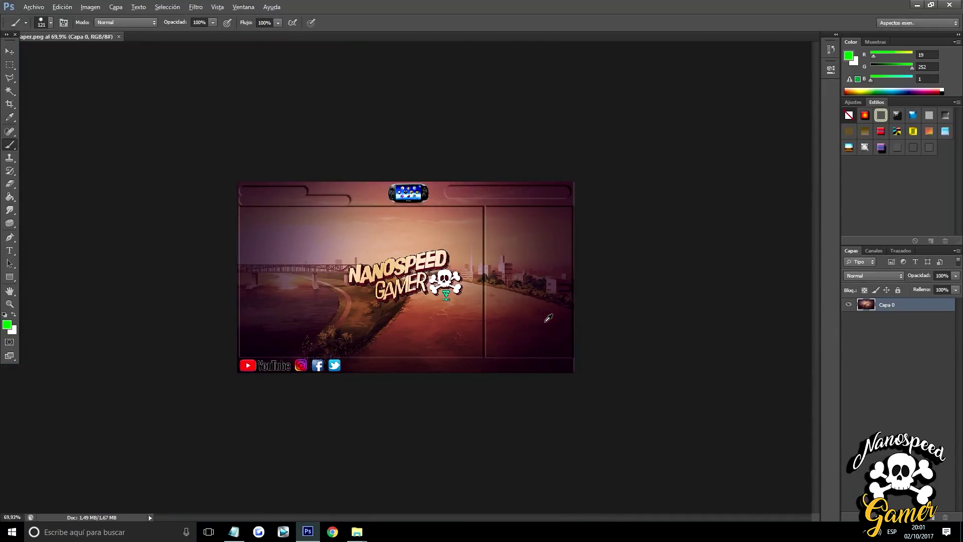
{"action": "scroll", "coordinate": [405, 277], "scroll_direction": "up", "scroll_amount": 2}
{"action": "scroll", "coordinate": [406, 277], "scroll_direction": "up", "scroll_amount": 1}
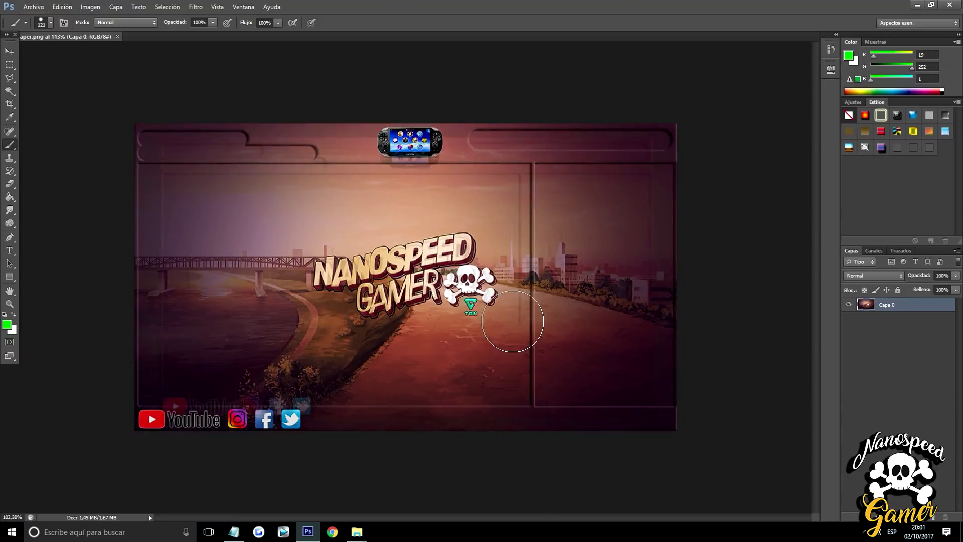
{"action": "scroll", "coordinate": [499, 323], "scroll_direction": "down", "scroll_amount": 1}
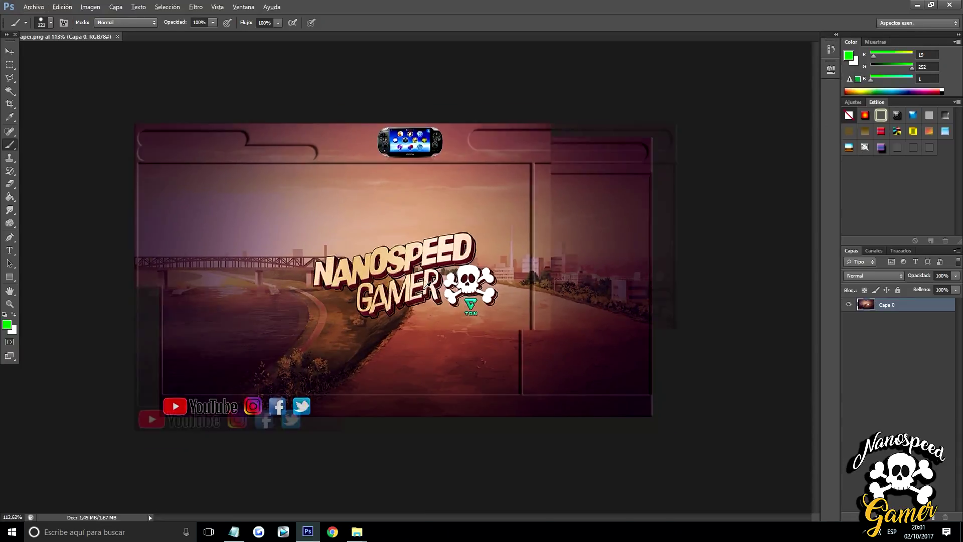
{"action": "key", "text": "alt"}
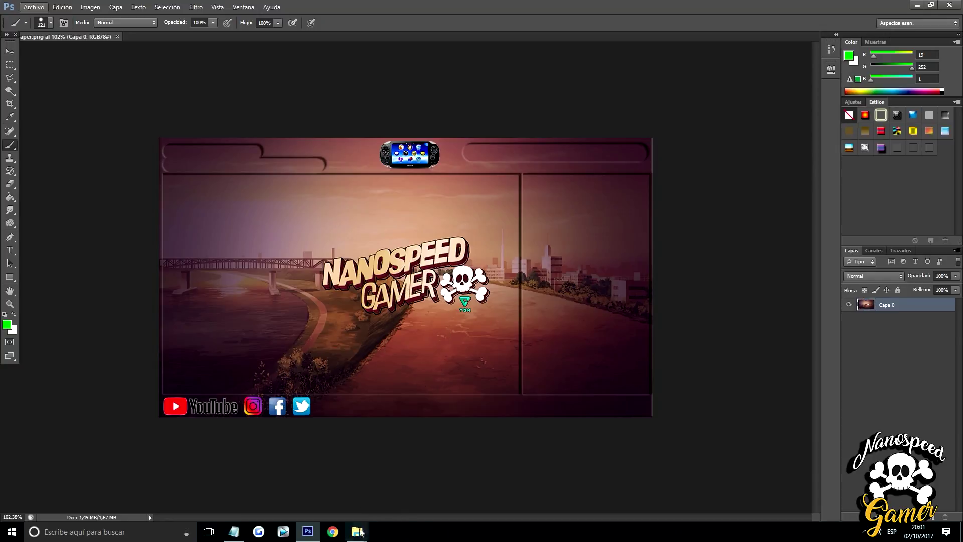
{"action": "left_click", "coordinate": [358, 533]}
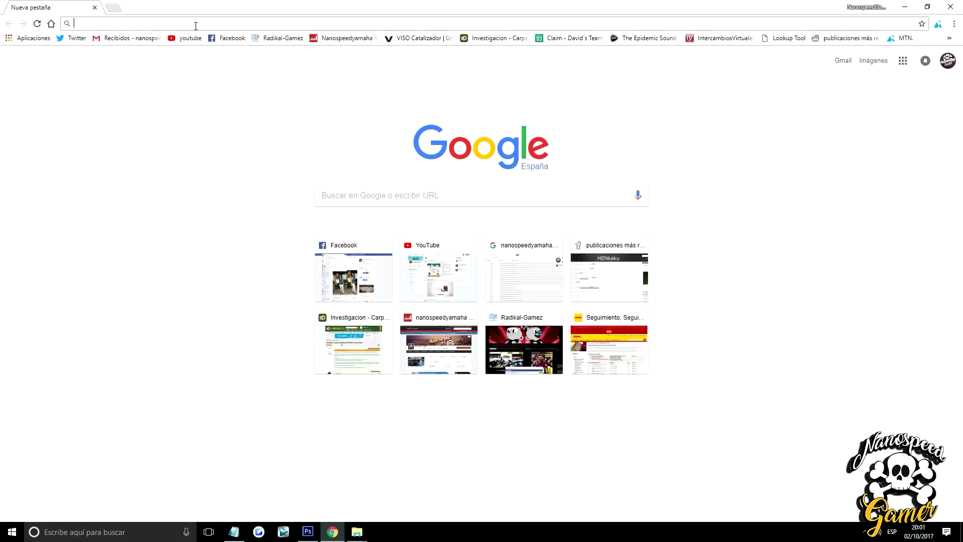
Search Google Images for 'ico & shadow of the colossus' and save the colossus-and-horse picture.
{"action": "type", "text": "ico"}
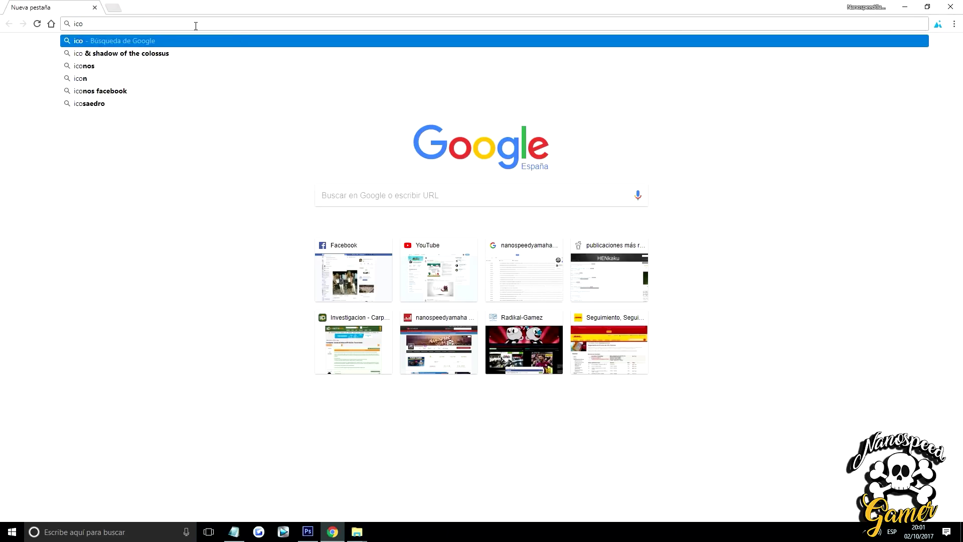
{"action": "left_click", "coordinate": [186, 51]}
{"action": "left_click", "coordinate": [128, 96]}
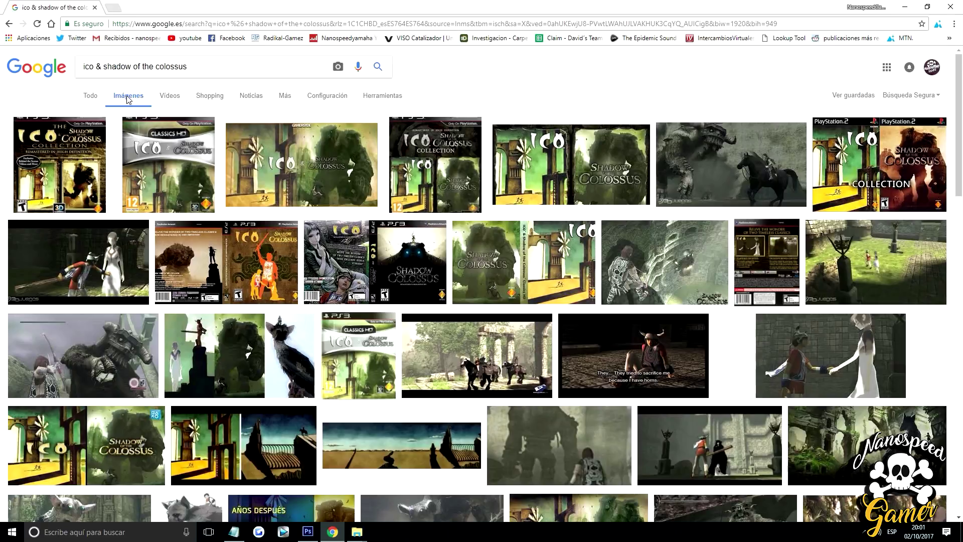
{"action": "left_click", "coordinate": [721, 168]}
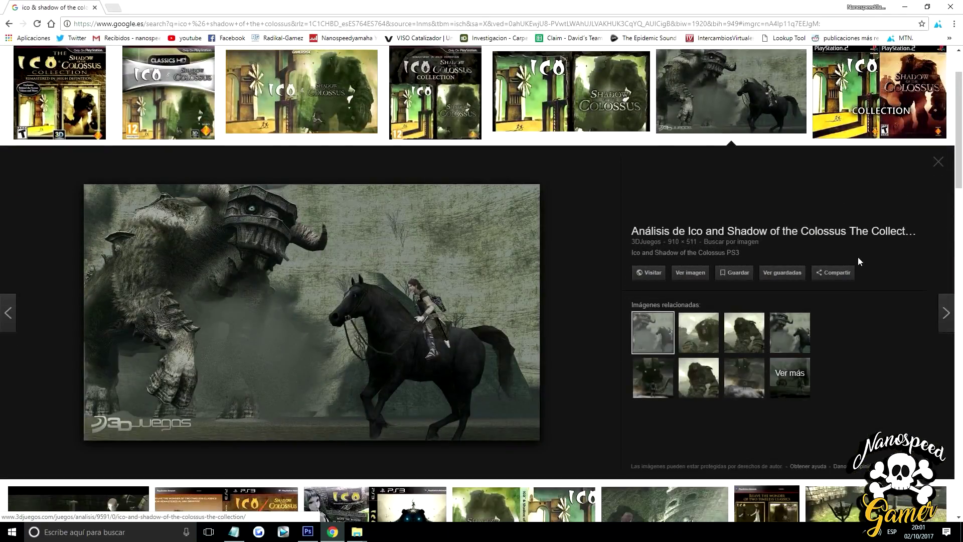
{"action": "right_click", "coordinate": [303, 285]}
{"action": "left_click", "coordinate": [377, 378]}
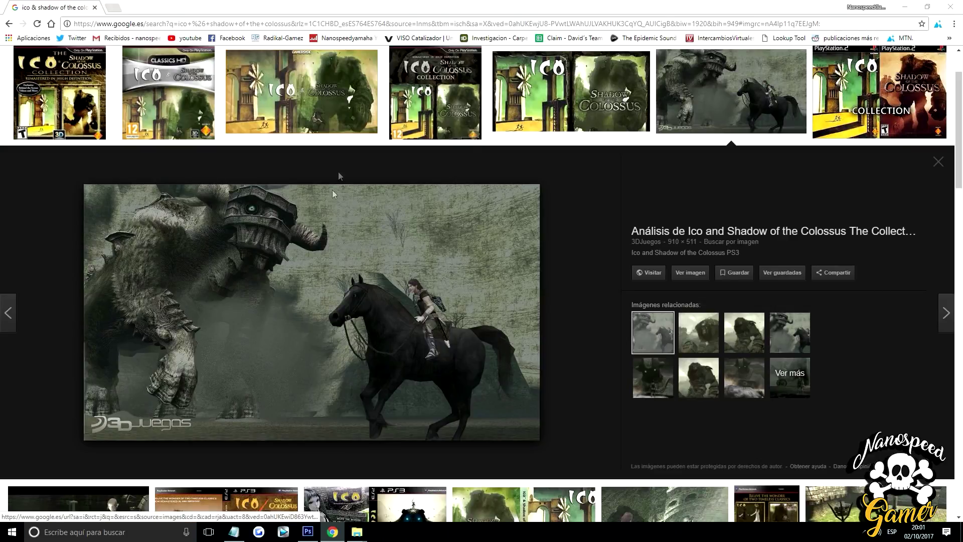
{"action": "left_click", "coordinate": [396, 256]}
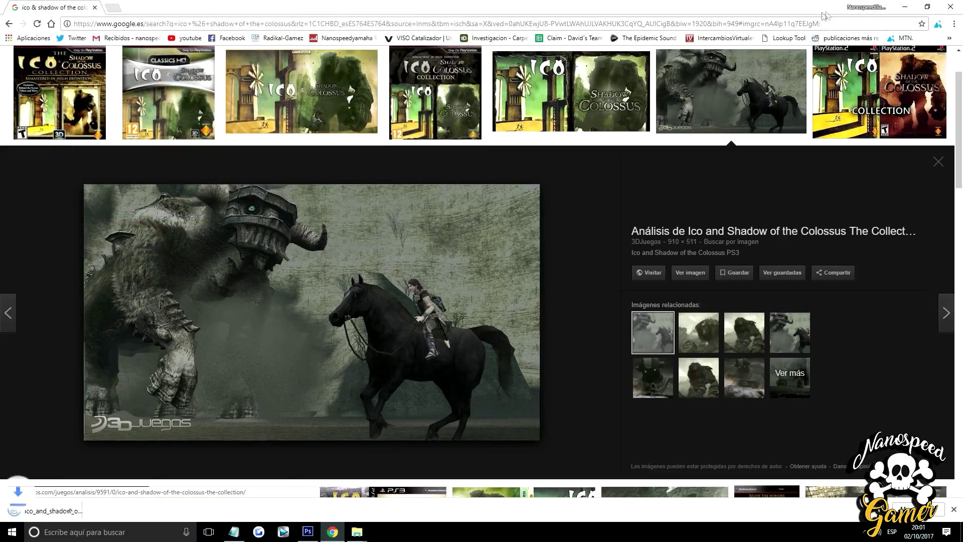
{"action": "left_click", "coordinate": [905, 8]}
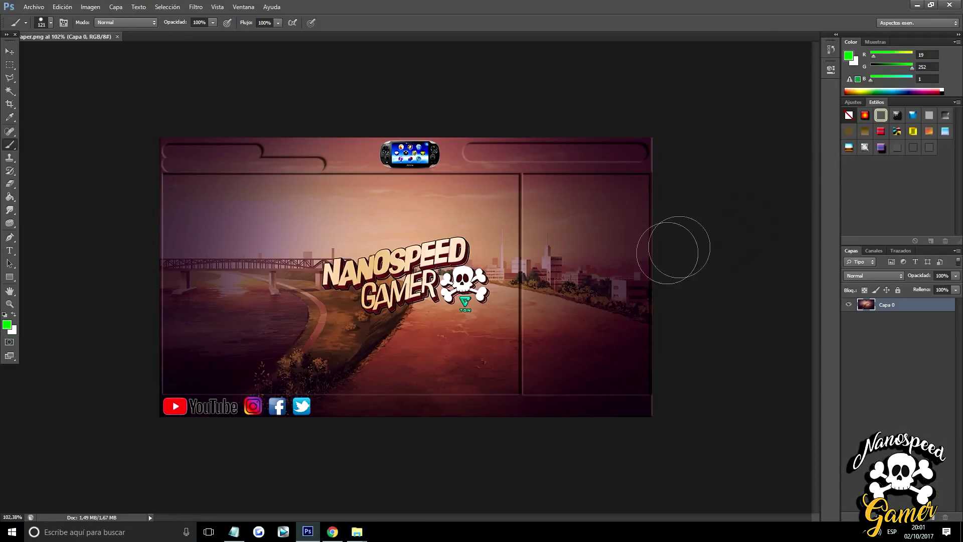
Drag the downloaded colossus picture onto the wallpaper, stretch it corner to corner, and place it.
{"action": "left_click", "coordinate": [915, 6]}
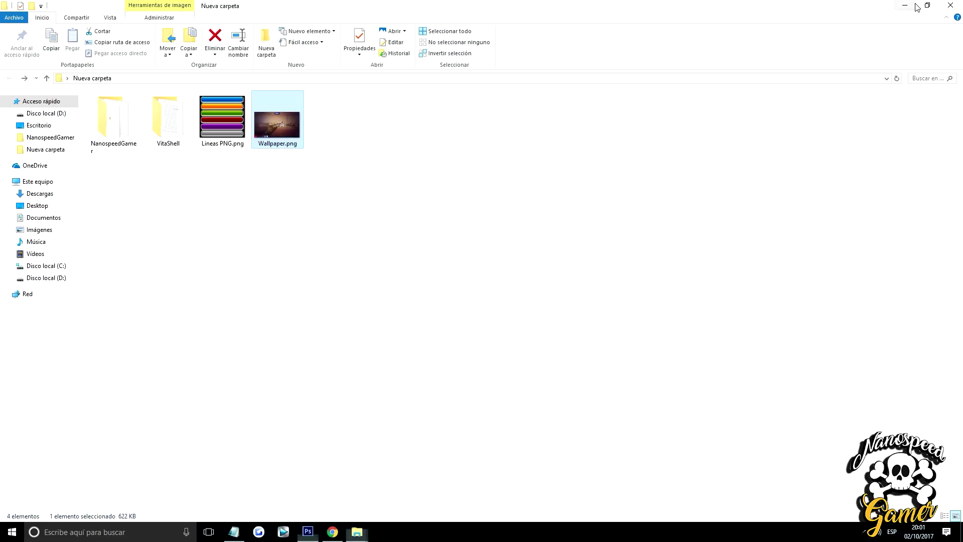
{"action": "left_click", "coordinate": [906, 6]}
{"action": "mouse_move", "coordinate": [95, 491]}
{"action": "left_mouse_down"}
{"action": "mouse_move", "coordinate": [330, 536]}
{"action": "mouse_move", "coordinate": [301, 536]}
{"action": "mouse_move", "coordinate": [340, 332]}
{"action": "left_mouse_up"}
{"action": "key", "text": "ctrl+plus"}
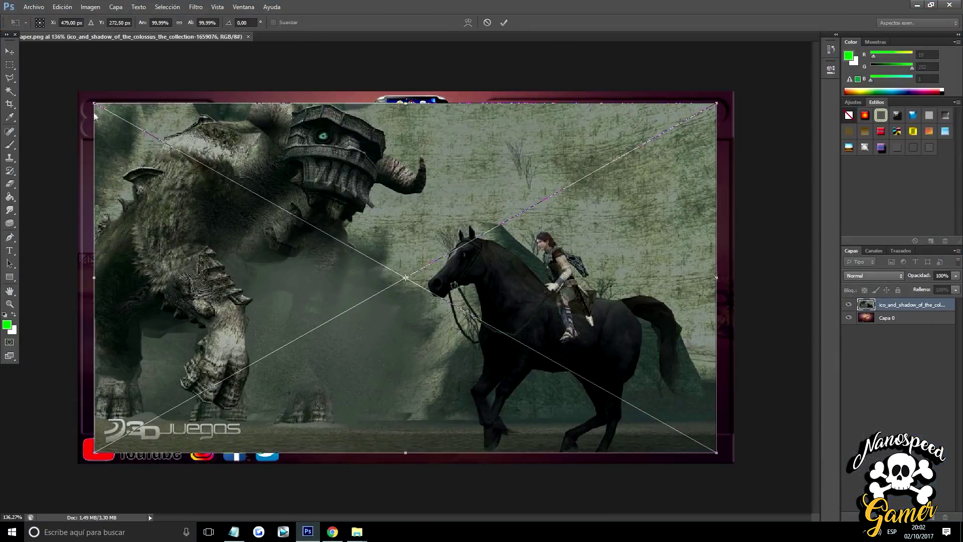
{"action": "left_click_drag", "start_coordinate": [91, 102], "coordinate": [77, 92]}
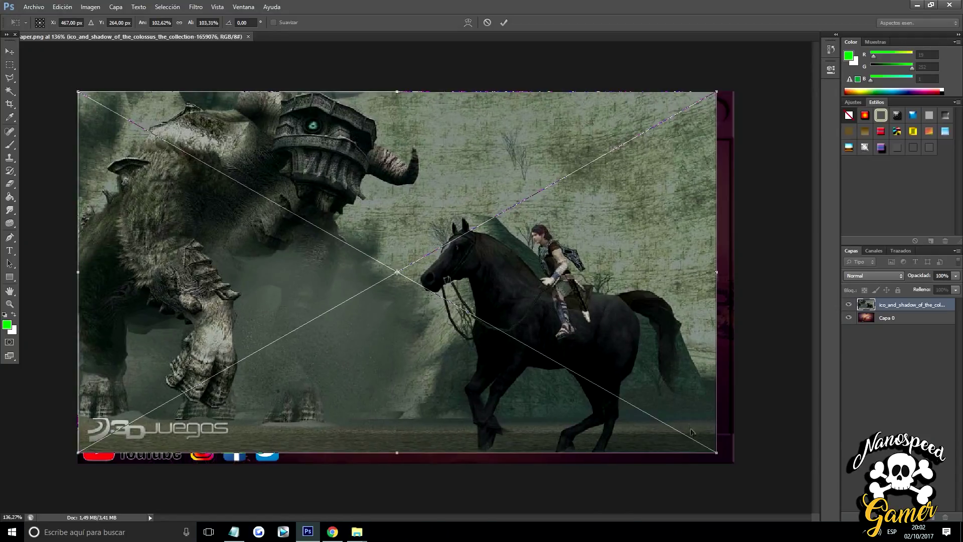
{"action": "left_click_drag", "start_coordinate": [717, 454], "coordinate": [734, 462]}
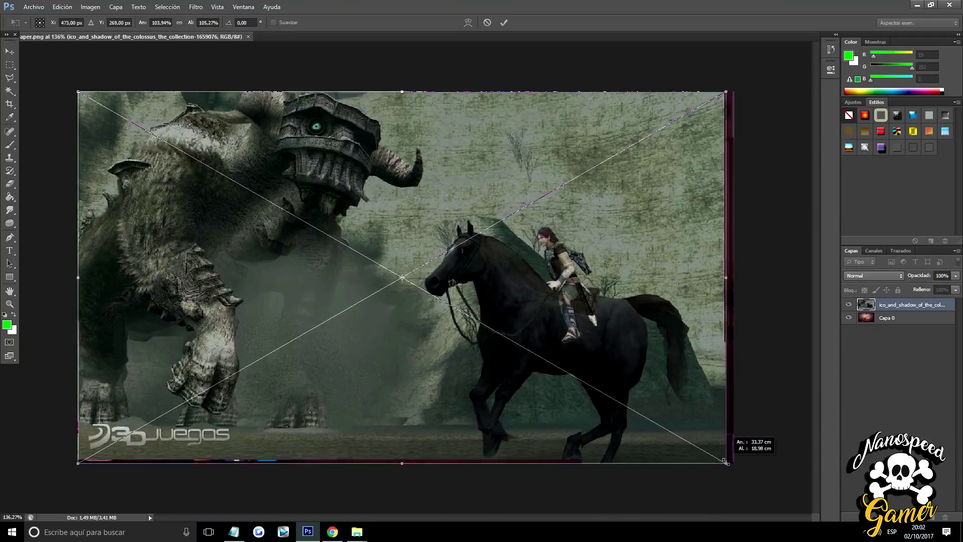
{"action": "left_click", "coordinate": [10, 223]}
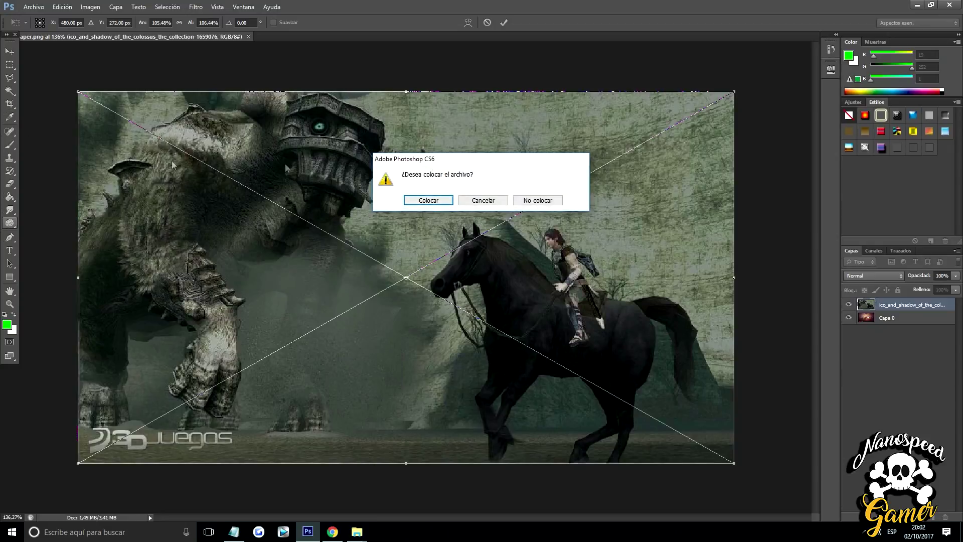
{"action": "left_click", "coordinate": [429, 200]}
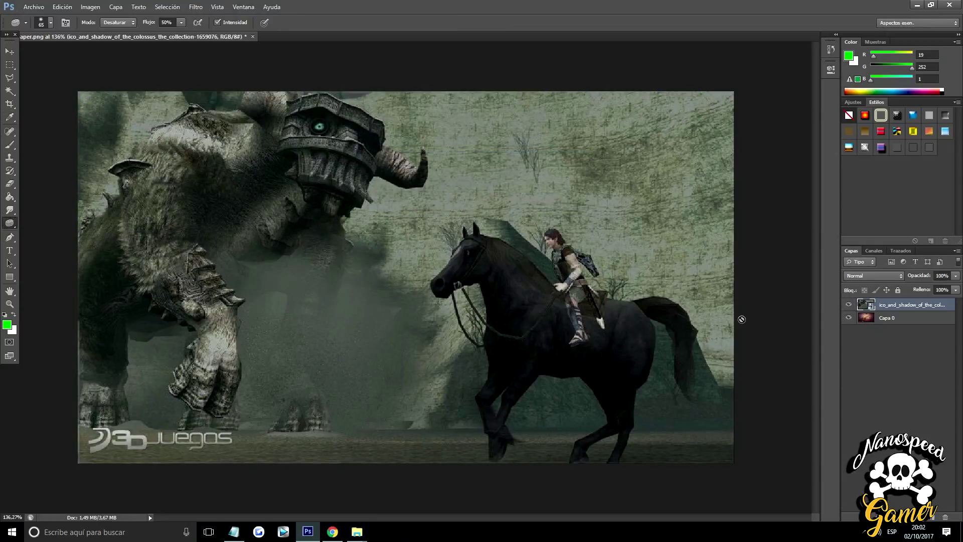
Start brushing on the placed colossus layer and confirm rasterizing the smart object.
{"action": "scroll", "coordinate": [197, 240], "scroll_direction": "down", "scroll_amount": 1}
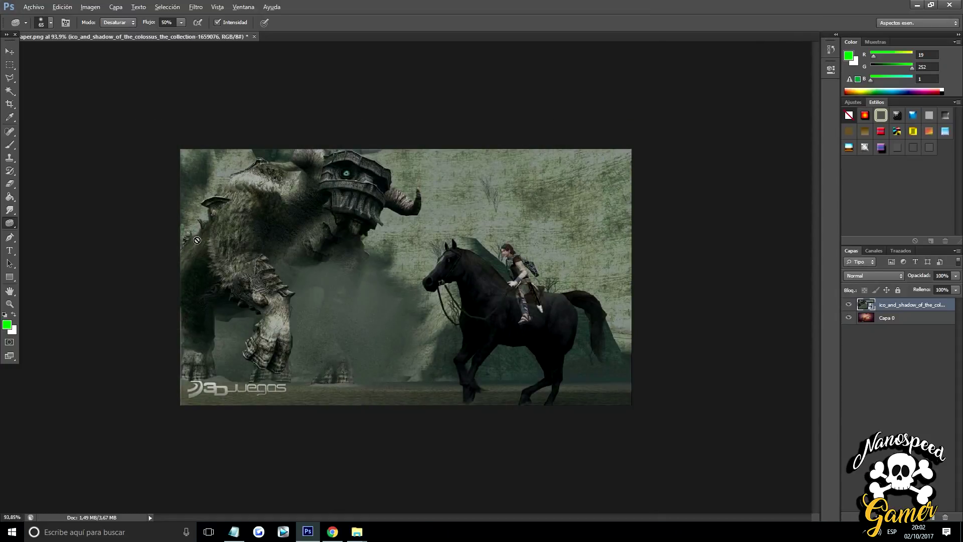
{"action": "left_click", "coordinate": [7, 147]}
{"action": "left_click", "coordinate": [165, 188]}
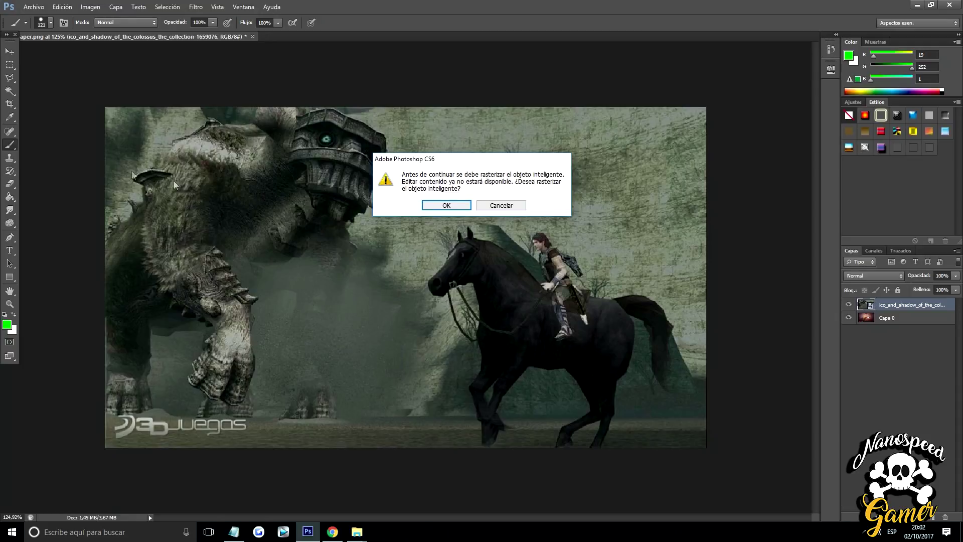
{"action": "left_click", "coordinate": [450, 206]}
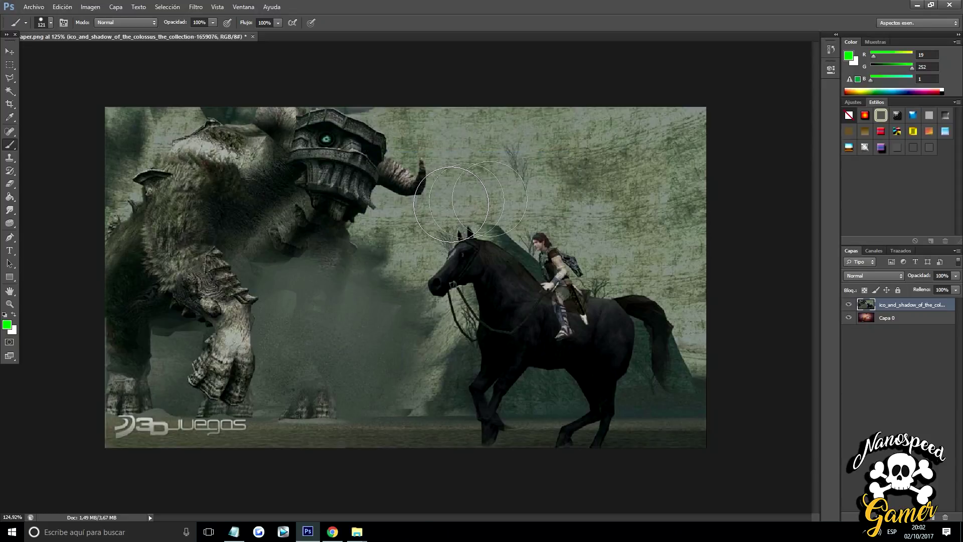
Zoom in and out to inspect the rasterized colossus layer.
{"action": "scroll", "coordinate": [742, 284], "scroll_direction": "down", "scroll_amount": 2}
{"action": "scroll", "coordinate": [743, 284], "scroll_direction": "down", "scroll_amount": 2}
{"action": "scroll", "coordinate": [744, 281], "scroll_direction": "up", "scroll_amount": 2}
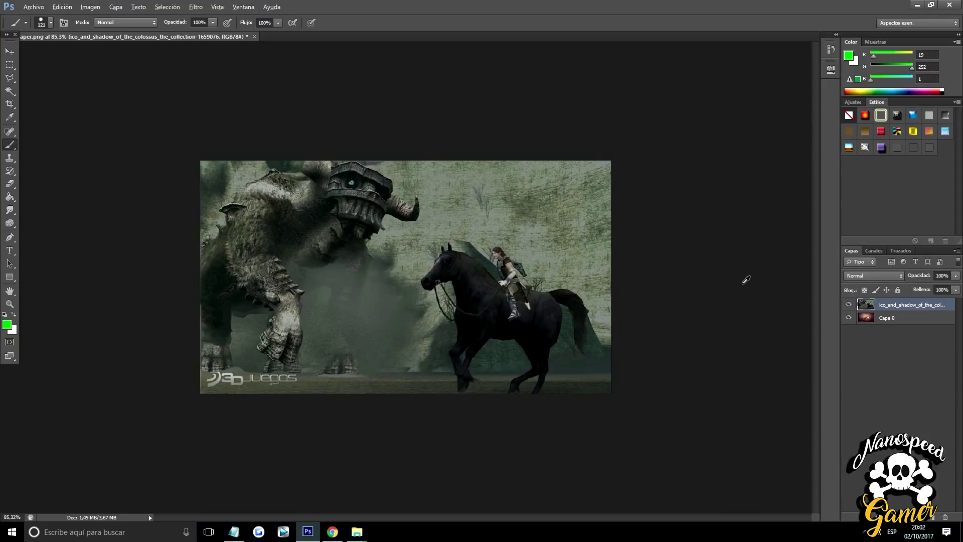
{"action": "scroll", "coordinate": [745, 280], "scroll_direction": "down", "scroll_amount": 3}
{"action": "scroll", "coordinate": [746, 280], "scroll_direction": "up", "scroll_amount": 2}
{"action": "scroll", "coordinate": [746, 280], "scroll_direction": "up", "scroll_amount": 2}
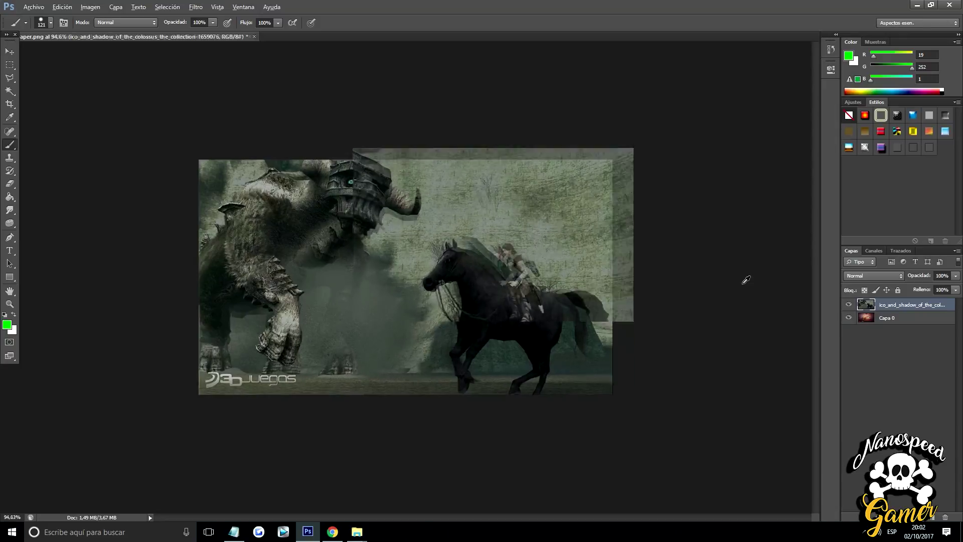
{"action": "scroll", "coordinate": [746, 280], "scroll_direction": "up", "scroll_amount": 1}
{"action": "scroll", "coordinate": [746, 279], "scroll_direction": "down", "scroll_amount": 1}
{"action": "key", "text": "alt"}
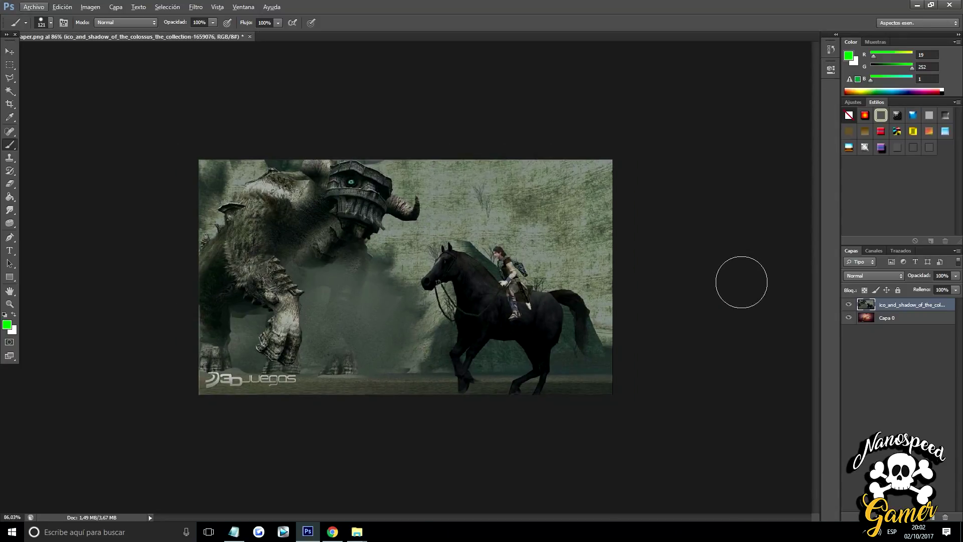
{"action": "left_click", "coordinate": [116, 7]}
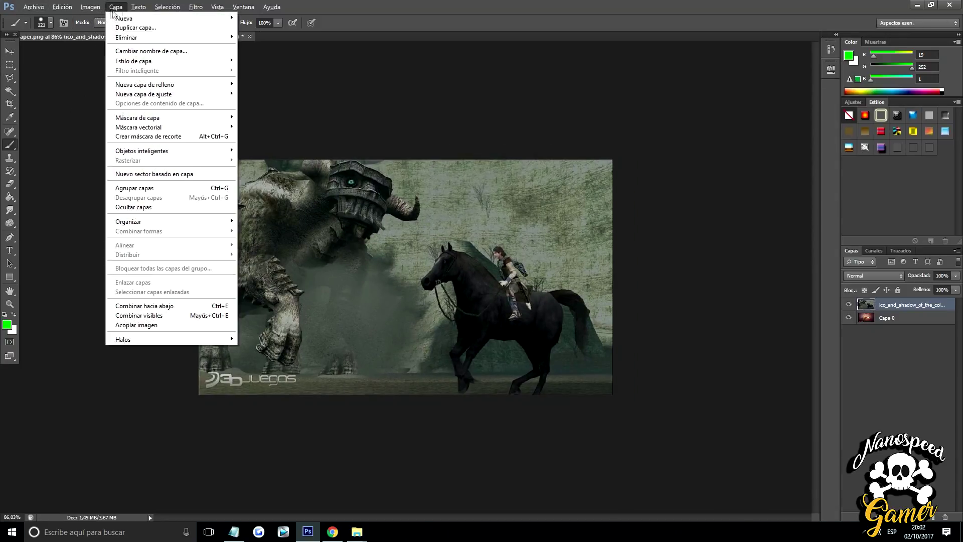
Duplicate the colossus layer and select the new copy.
{"action": "left_click", "coordinate": [147, 27]}
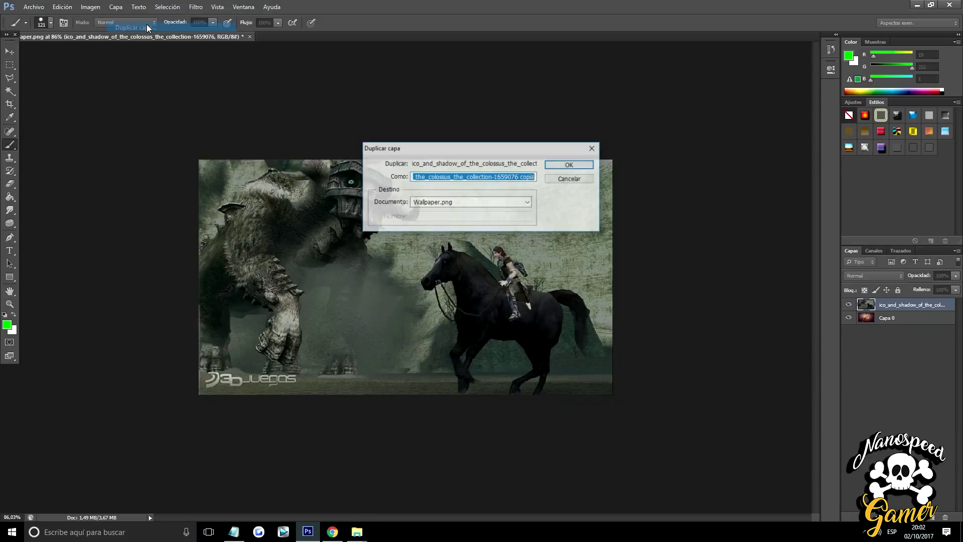
{"action": "left_click", "coordinate": [569, 165]}
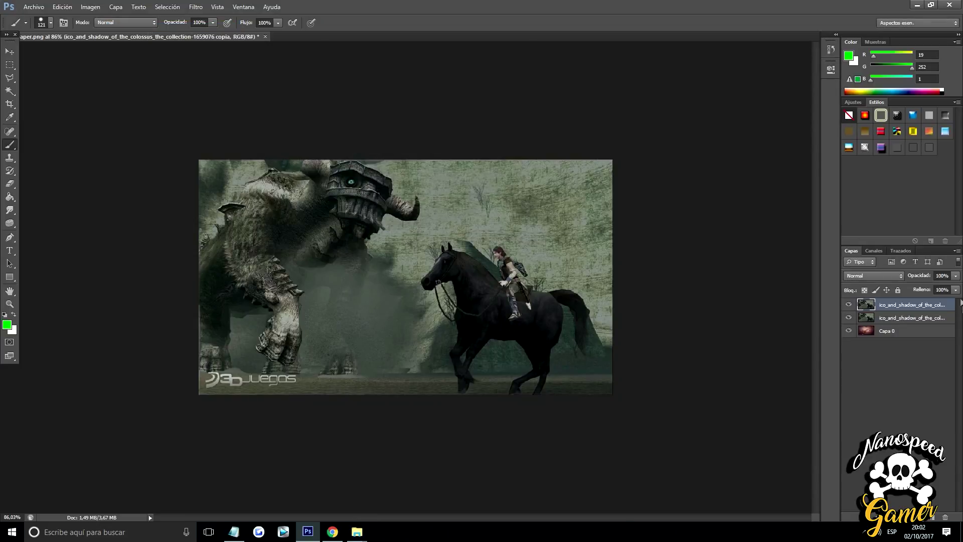
{"action": "left_click", "coordinate": [902, 333]}
{"action": "left_click", "coordinate": [896, 305]}
{"action": "left_click", "coordinate": [897, 306]}
Lower the copy layer's opacity from the Layers panel.
{"action": "scroll", "coordinate": [602, 350], "scroll_direction": "up", "scroll_amount": 1}
{"action": "scroll", "coordinate": [604, 346], "scroll_direction": "down", "scroll_amount": 2}
{"action": "scroll", "coordinate": [604, 346], "scroll_direction": "up", "scroll_amount": 3}
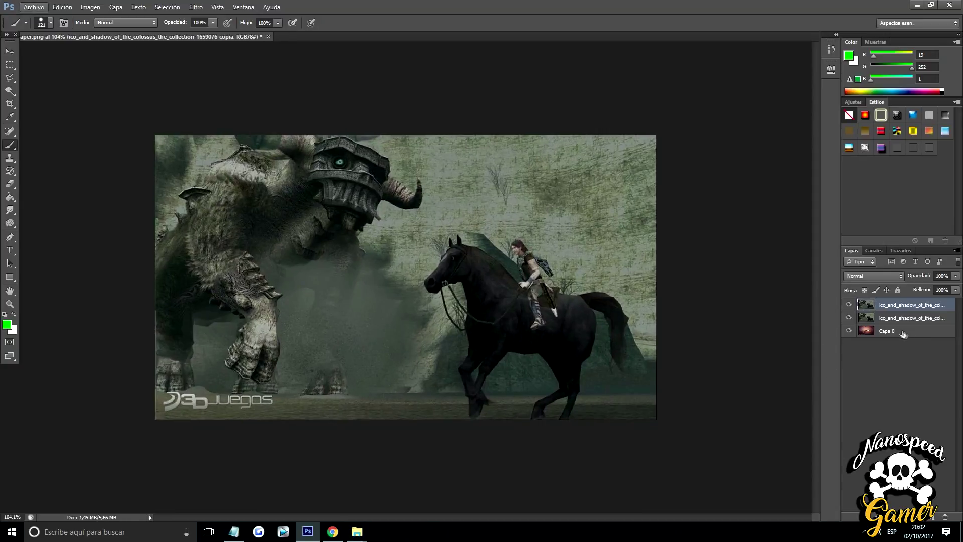
{"action": "left_click", "coordinate": [907, 335]}
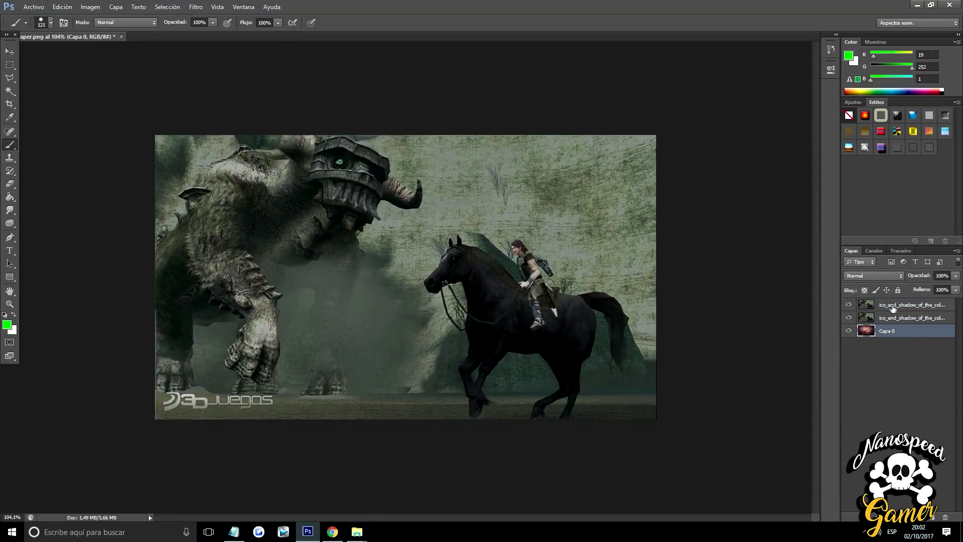
{"action": "left_click", "coordinate": [905, 307]}
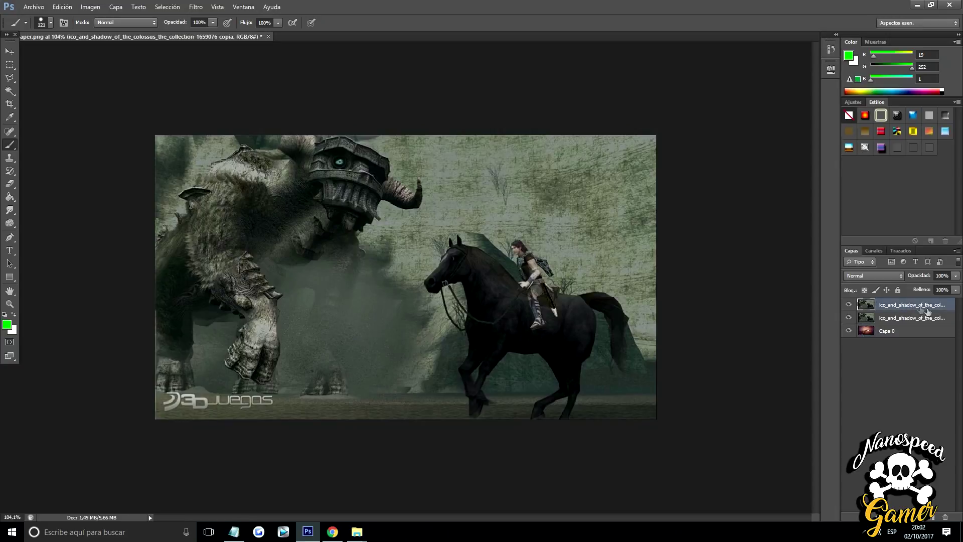
{"action": "left_click", "coordinate": [956, 276]}
{"action": "left_click_drag", "start_coordinate": [956, 291], "coordinate": [935, 292]}
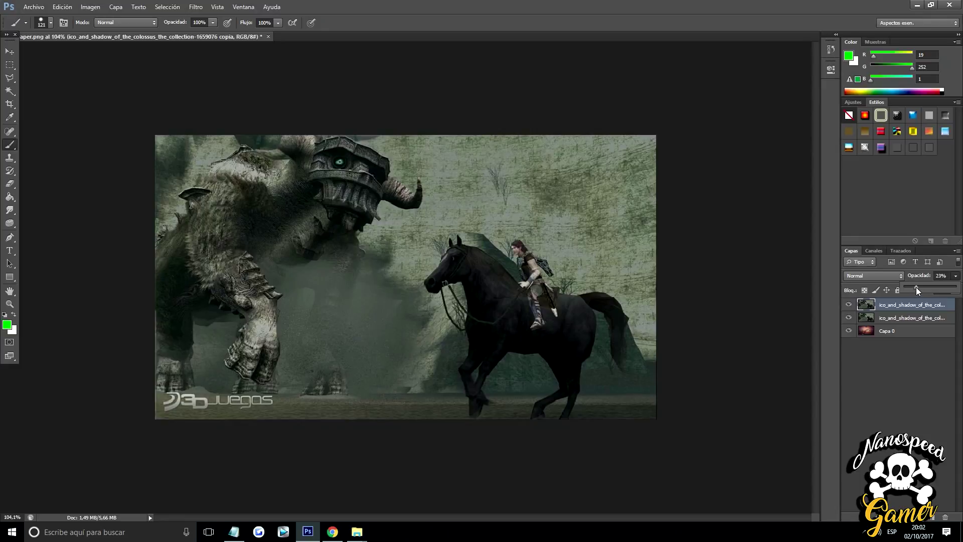
Hide the original colossus layer and set the copy's opacity to 27%.
{"action": "left_click", "coordinate": [894, 318]}
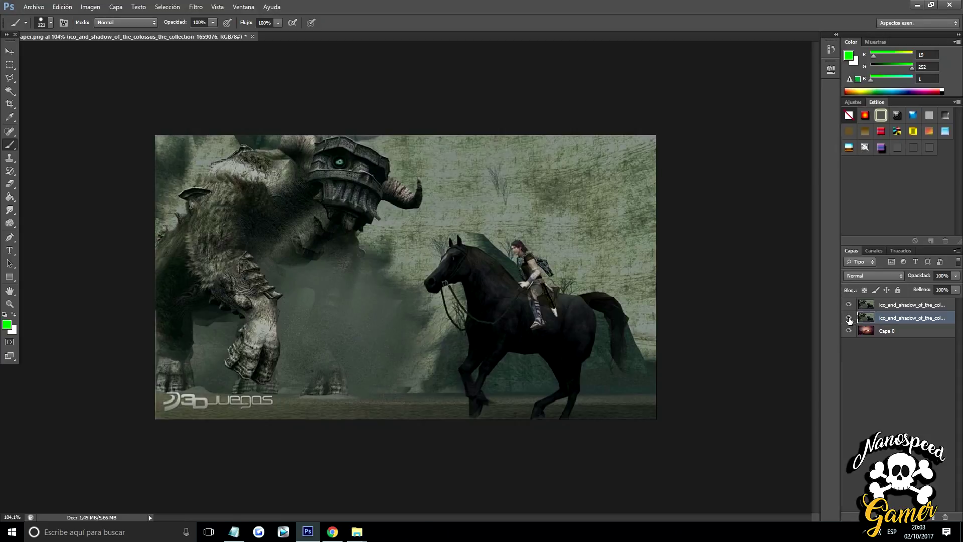
{"action": "left_click", "coordinate": [849, 318]}
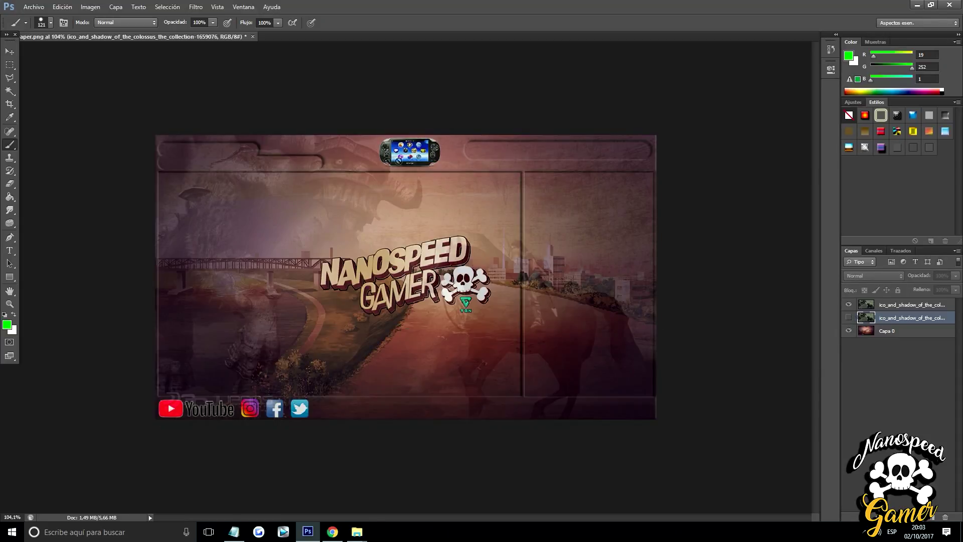
{"action": "scroll", "coordinate": [732, 328], "scroll_direction": "up", "scroll_amount": 2, "text": "alt"}
{"action": "scroll", "coordinate": [715, 322], "scroll_direction": "down", "scroll_amount": 1, "text": "alt"}
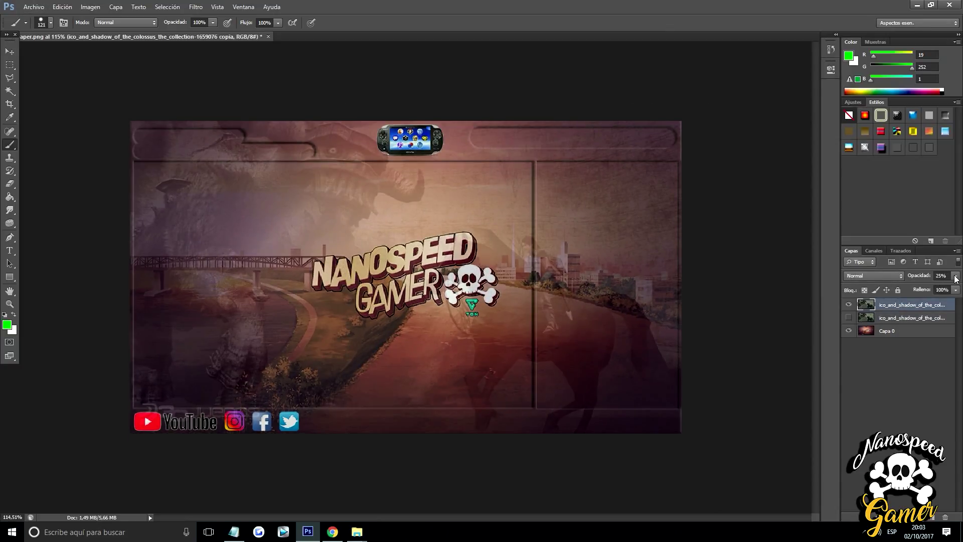
{"action": "left_click_drag", "start_coordinate": [926, 289], "coordinate": [922, 289]}
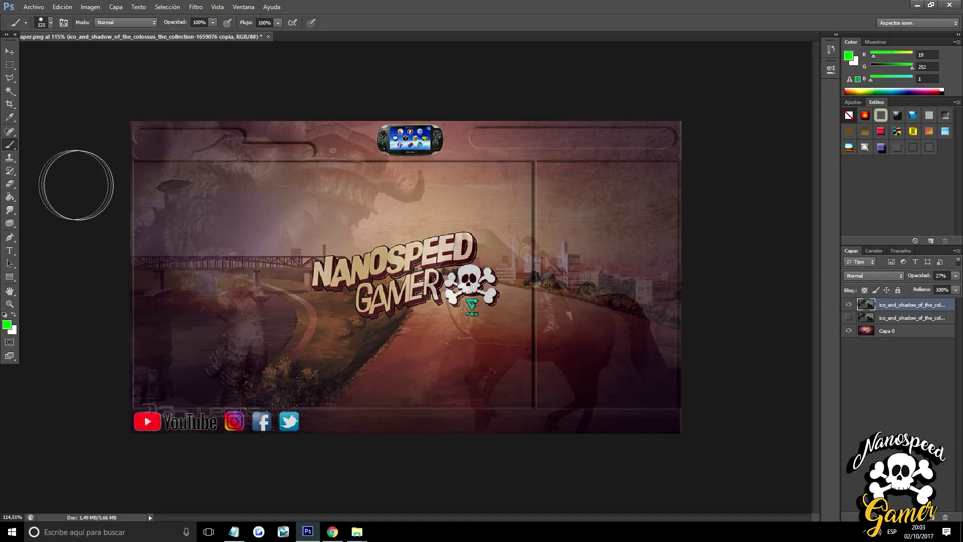
{"action": "left_click", "coordinate": [10, 65]}
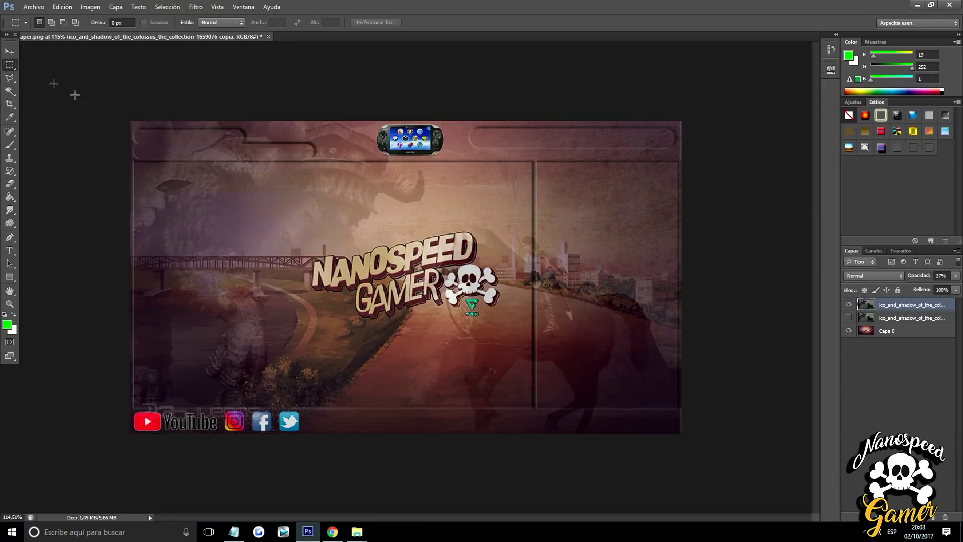
Marquee the banner's large left panel and delete the colossus overlay inside it.
{"action": "scroll", "coordinate": [316, 246], "scroll_direction": "up", "scroll_amount": 5}
{"action": "left_click_drag", "start_coordinate": [417, 517], "coordinate": [363, 517]}
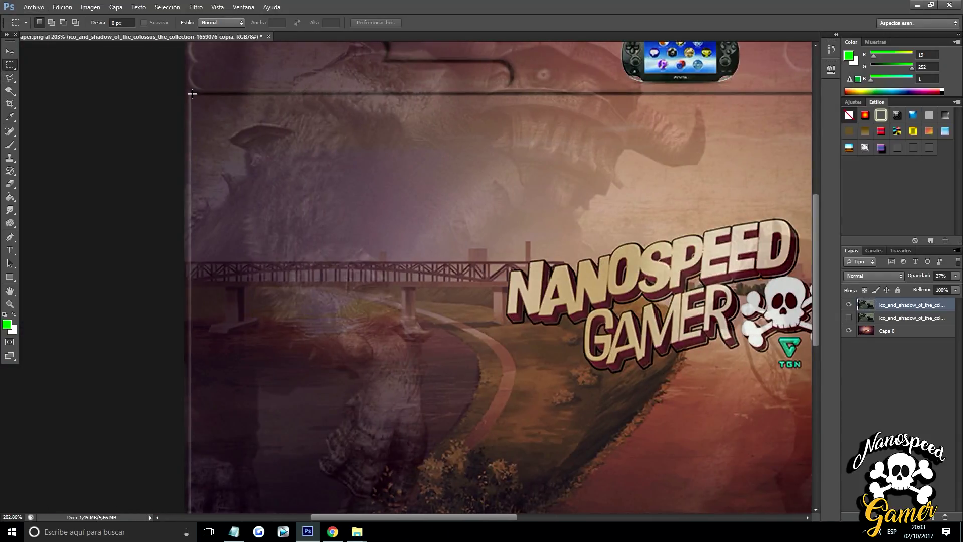
{"action": "mouse_move", "coordinate": [193, 97]}
{"action": "left_mouse_down"}
{"action": "mouse_move", "coordinate": [551, 418]}
{"action": "mouse_move", "coordinate": [636, 365]}
{"action": "left_mouse_up"}
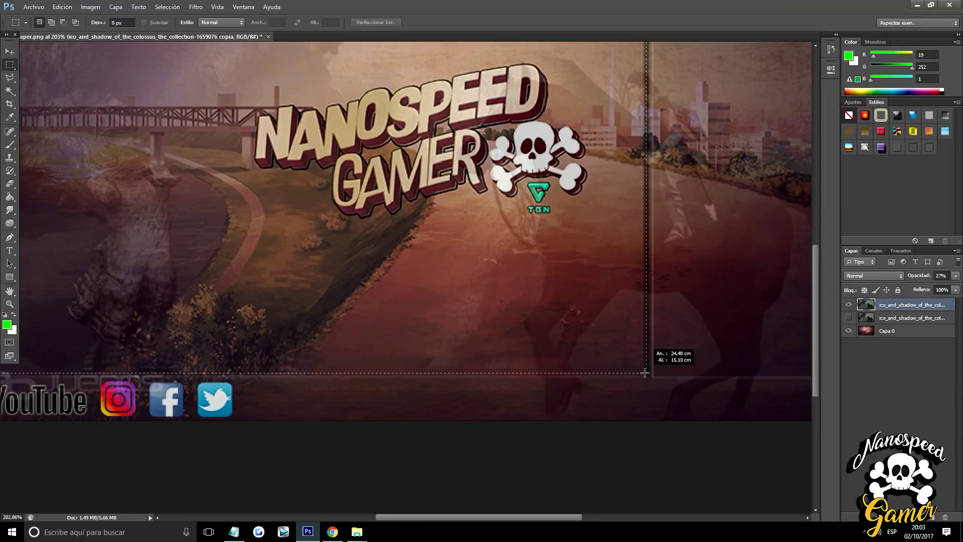
{"action": "left_click_drag", "start_coordinate": [637, 364], "coordinate": [646, 375]}
{"action": "scroll", "coordinate": [520, 264], "scroll_direction": "down", "scroll_amount": 1}
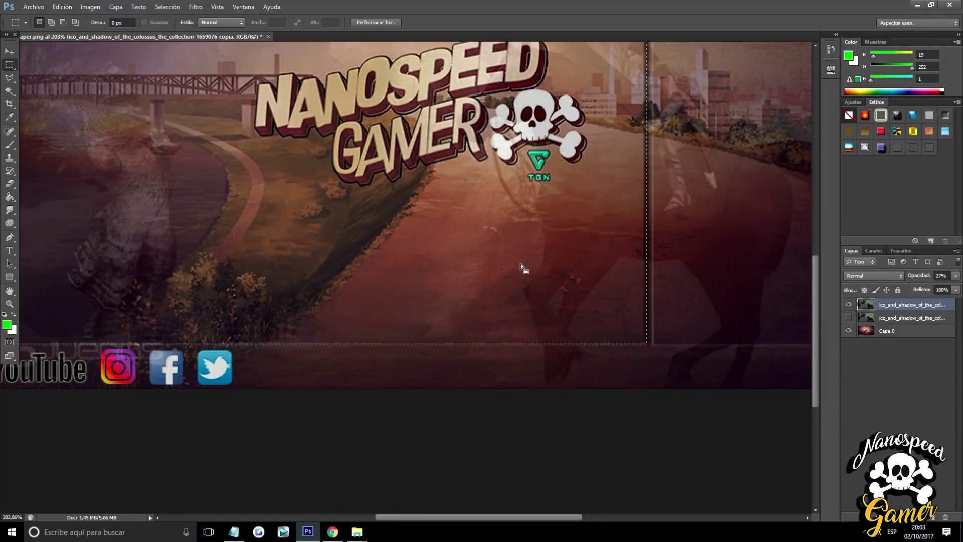
{"action": "scroll", "coordinate": [520, 264], "scroll_direction": "up", "scroll_amount": 1}
{"action": "key", "text": "Delete"}
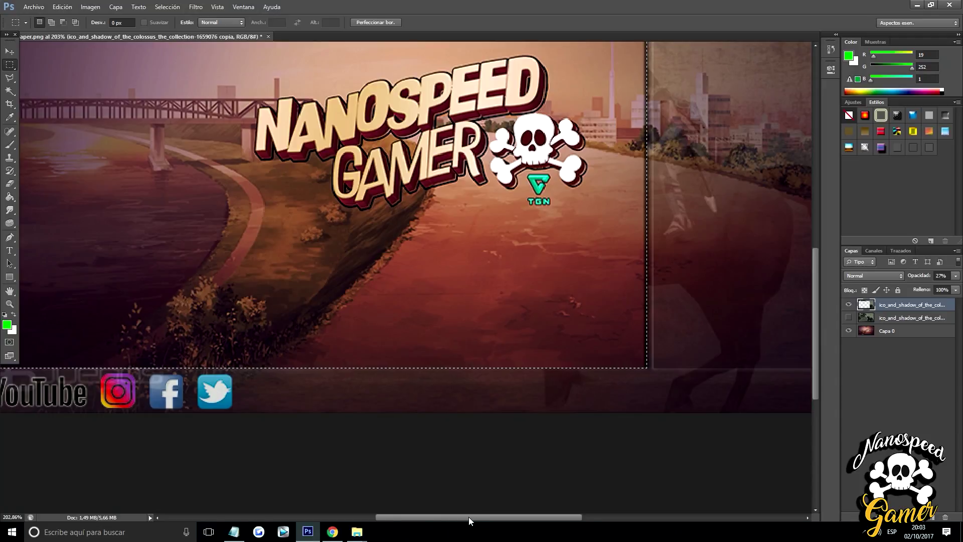
Draw a rectangular marquee around the banner's right-hand panel.
{"action": "left_click_drag", "start_coordinate": [469, 517], "coordinate": [549, 517]}
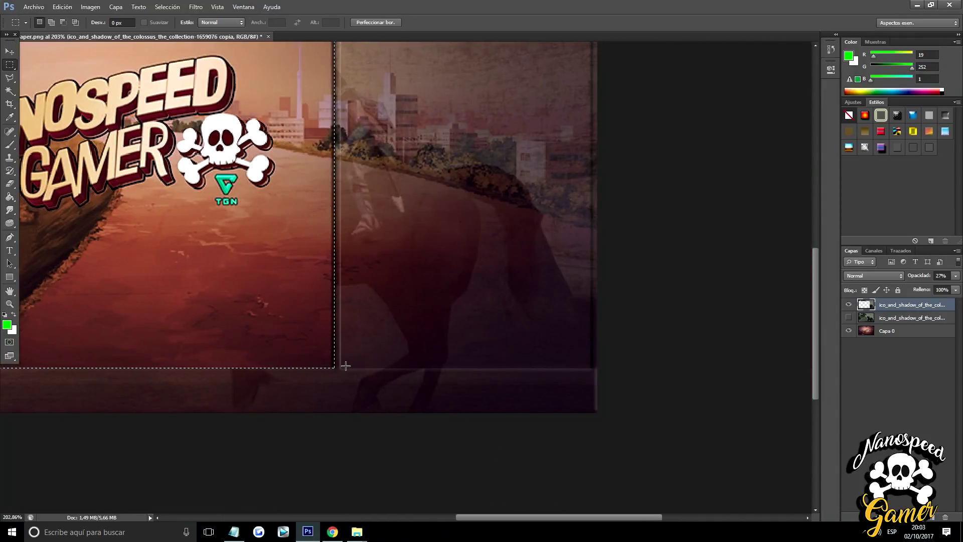
{"action": "mouse_move", "coordinate": [343, 368]}
{"action": "left_mouse_down"}
{"action": "mouse_move", "coordinate": [577, 42]}
{"action": "mouse_move", "coordinate": [583, 125]}
{"action": "mouse_move", "coordinate": [593, 121]}
{"action": "left_mouse_up"}
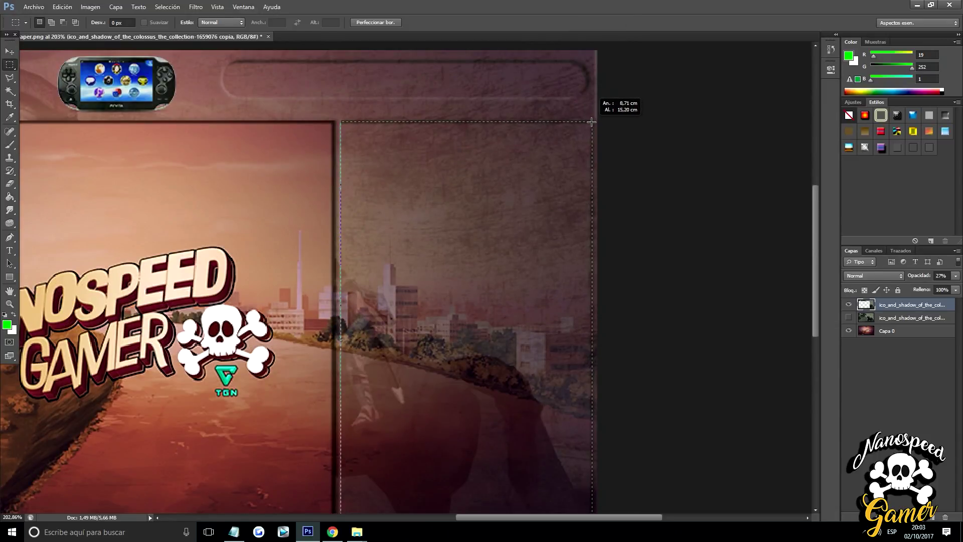
{"action": "left_click_drag", "start_coordinate": [593, 121], "coordinate": [592, 121]}
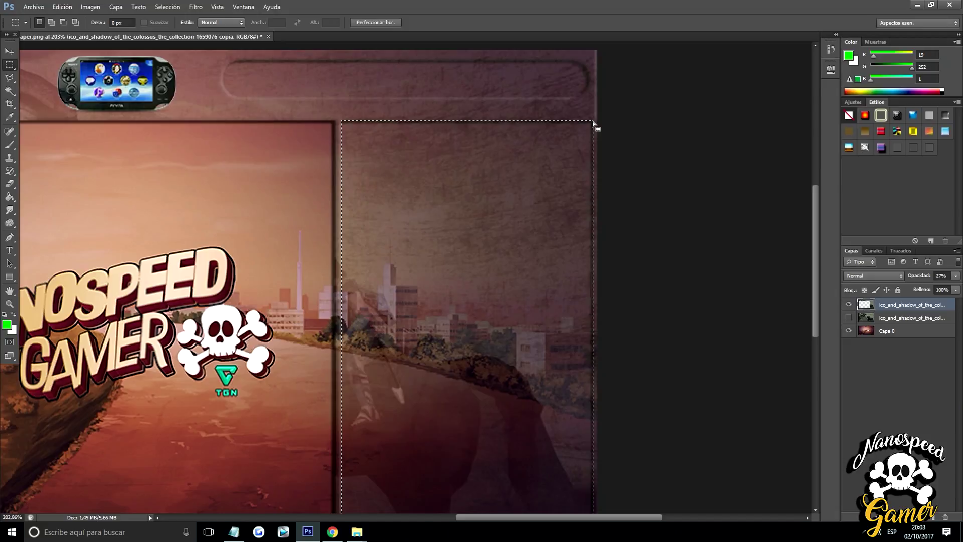
{"action": "scroll", "coordinate": [505, 384], "scroll_direction": "down", "scroll_amount": 5}
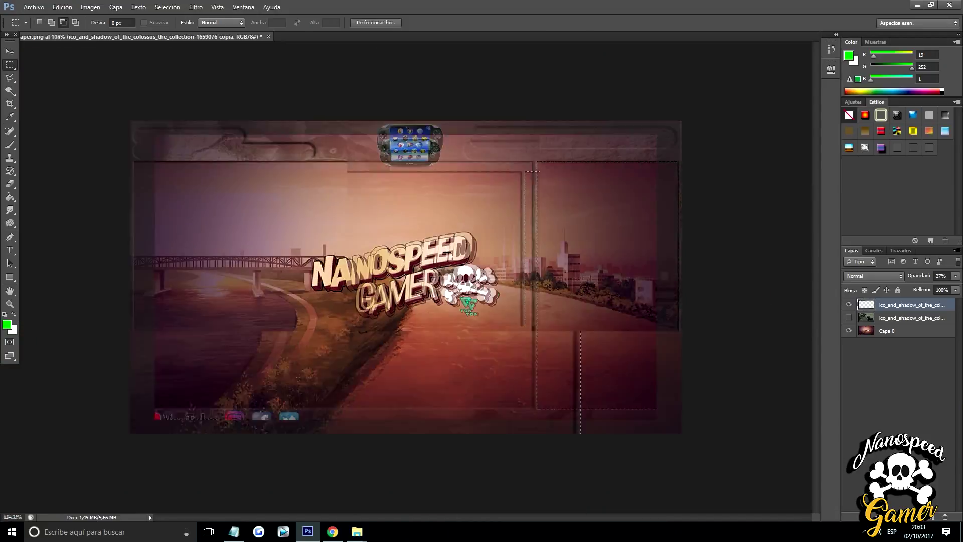
{"action": "scroll", "coordinate": [505, 384], "scroll_direction": "up", "scroll_amount": 2}
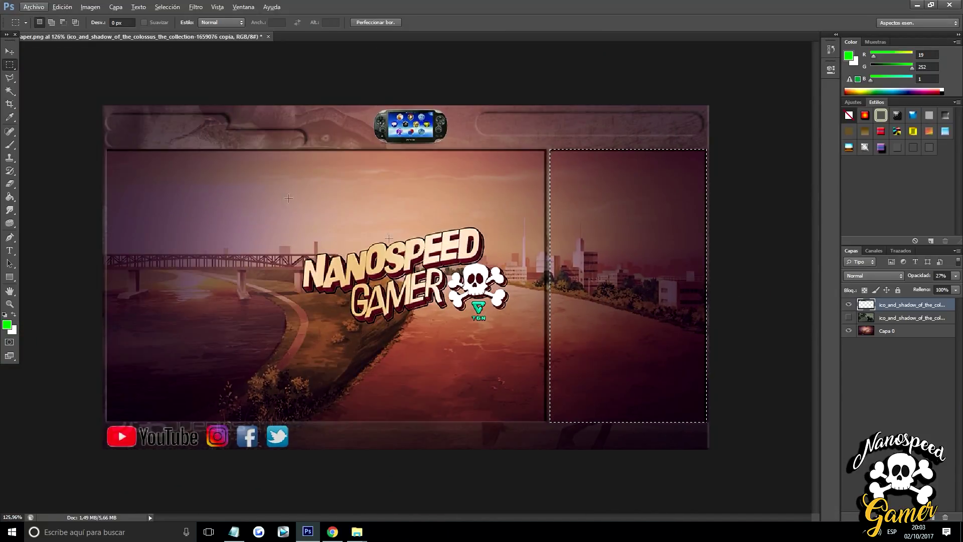
{"action": "left_click", "coordinate": [9, 187]}
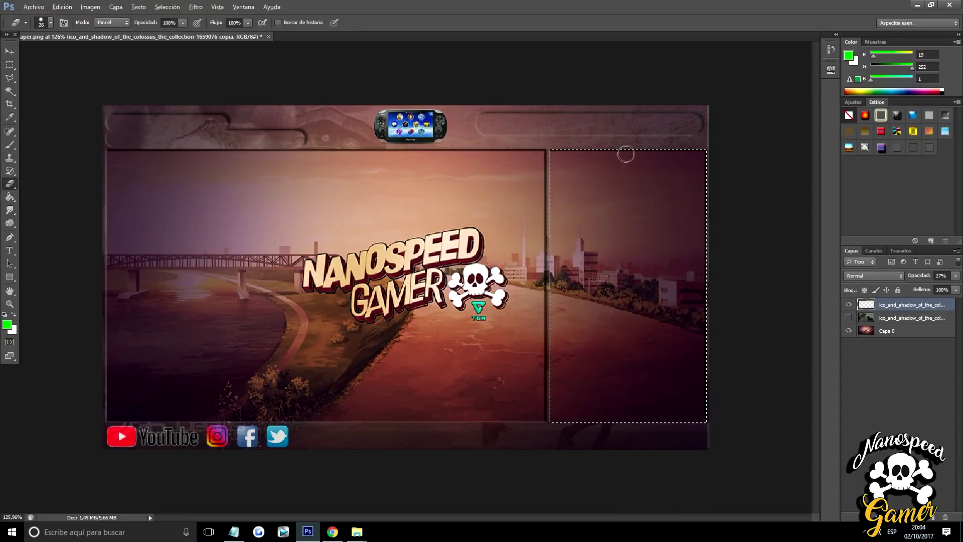
Zoom and pan over the canvas, then set a new eraser brush size.
{"action": "scroll", "coordinate": [626, 154], "scroll_direction": "up", "scroll_amount": 3}
{"action": "scroll", "coordinate": [627, 151], "scroll_direction": "right", "scroll_amount": 3}
{"action": "scroll", "coordinate": [557, 241], "scroll_direction": "up", "scroll_amount": 1}
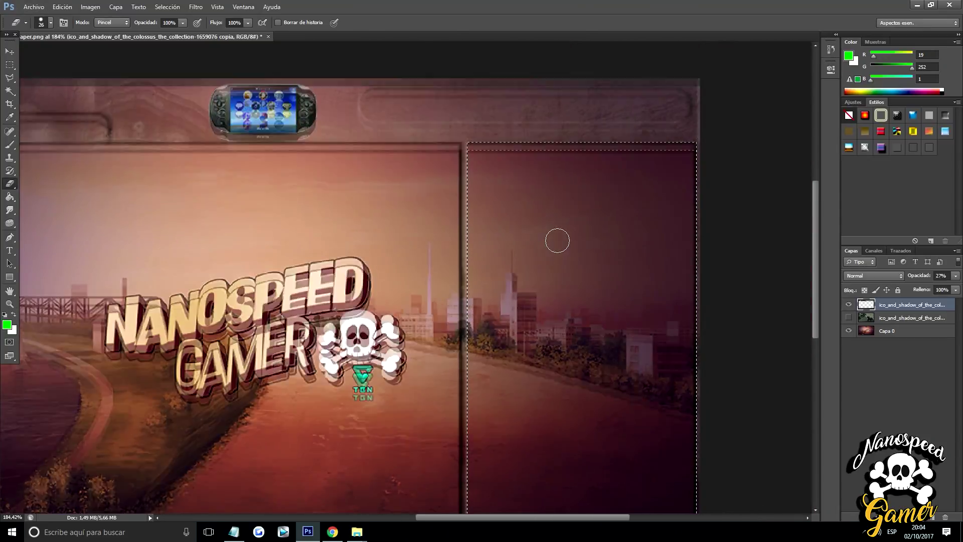
{"action": "scroll", "coordinate": [555, 239], "scroll_direction": "up", "scroll_amount": 1}
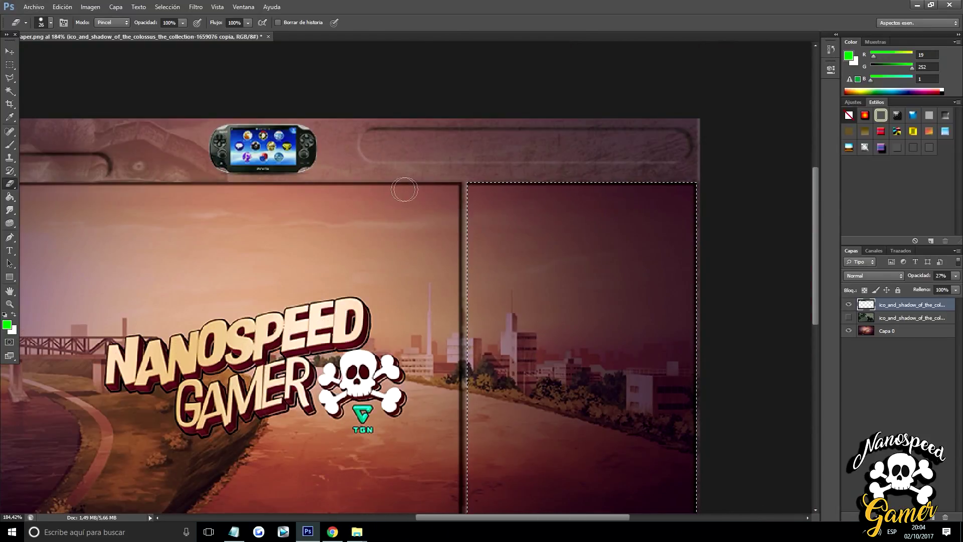
{"action": "scroll", "coordinate": [405, 189], "scroll_direction": "up", "scroll_amount": 1}
{"action": "scroll", "coordinate": [404, 190], "scroll_direction": "up", "scroll_amount": 2}
{"action": "scroll", "coordinate": [403, 190], "scroll_direction": "up", "scroll_amount": 1}
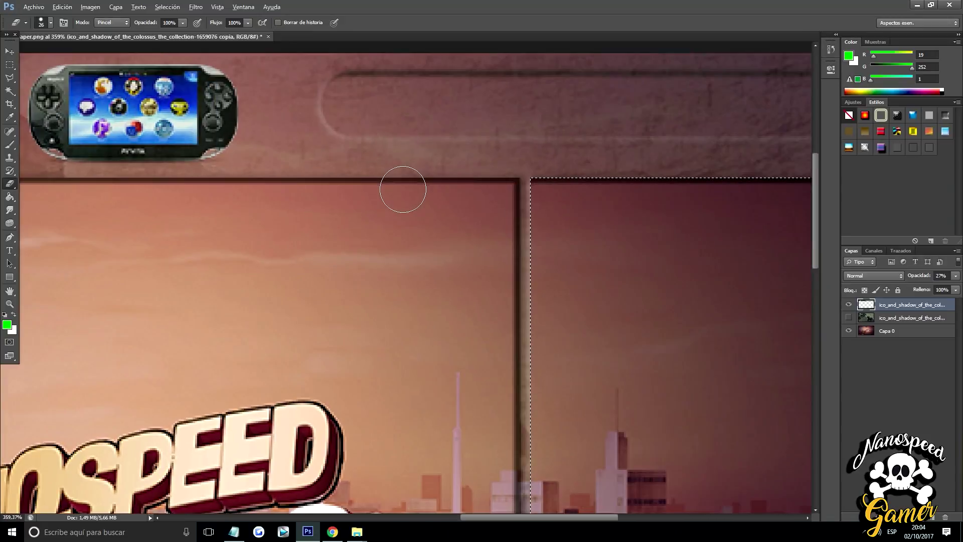
{"action": "scroll", "coordinate": [403, 189], "scroll_direction": "down", "scroll_amount": 2}
{"action": "scroll", "coordinate": [476, 351], "scroll_direction": "right", "scroll_amount": 1}
{"action": "scroll", "coordinate": [400, 140], "scroll_direction": "up", "scroll_amount": 1}
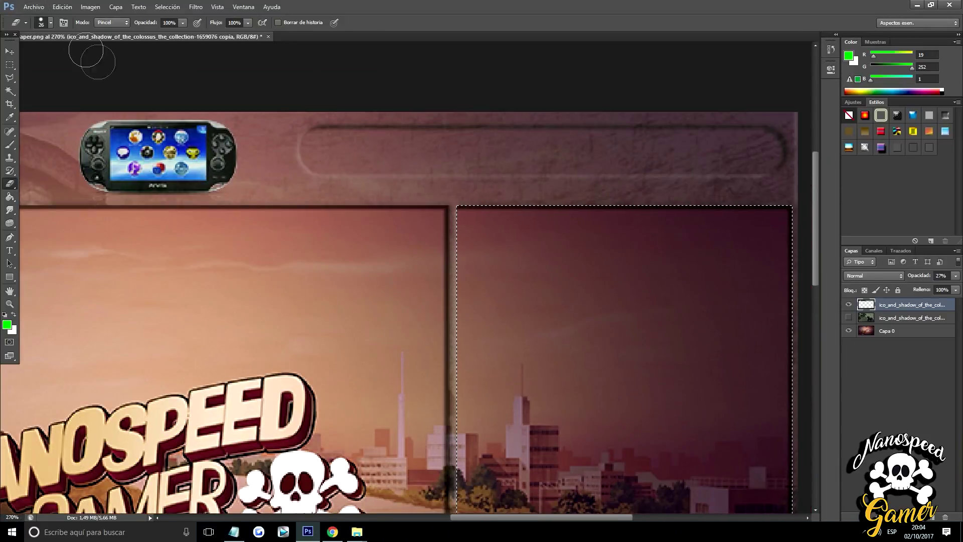
{"action": "left_click", "coordinate": [50, 23]}
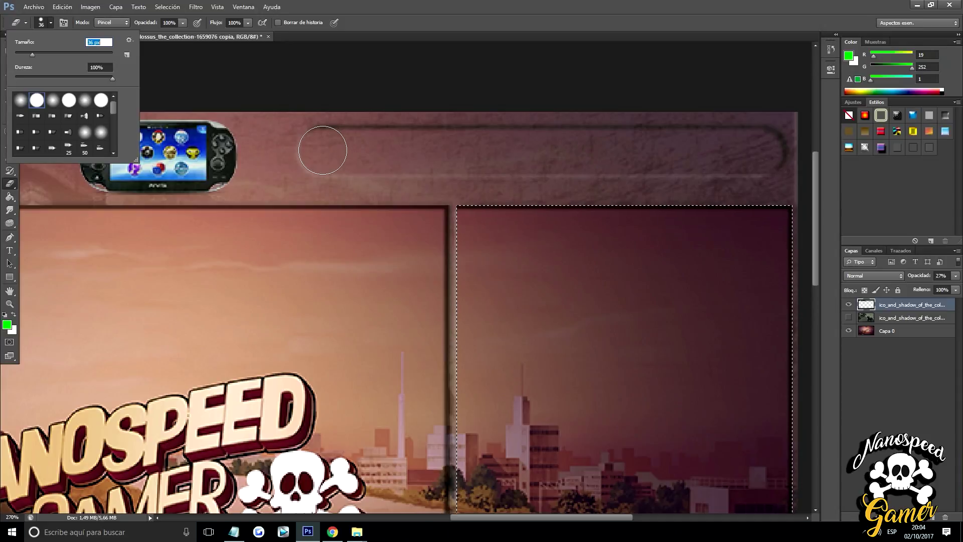
{"action": "key", "text": "Return"}
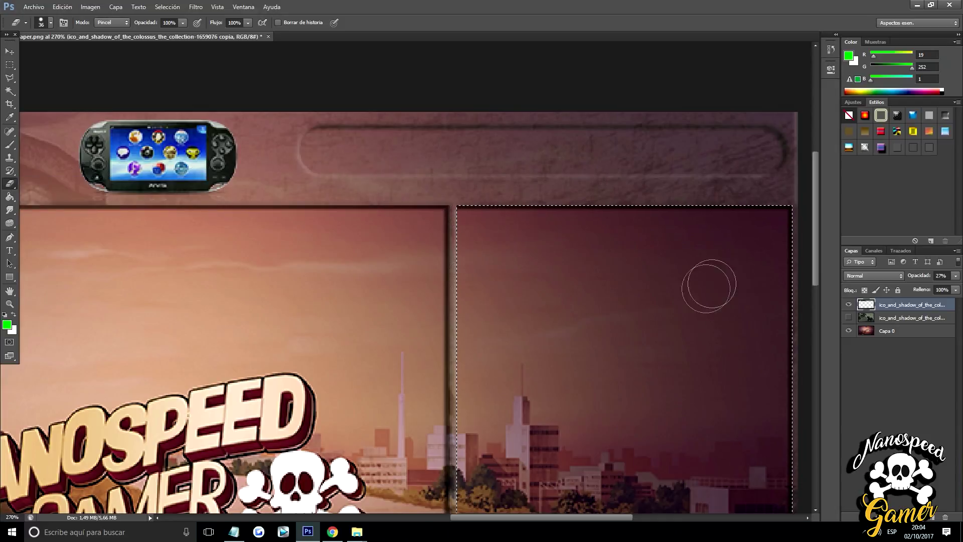
Zoom around the still-selected right-hand panel.
{"action": "scroll", "coordinate": [727, 271], "scroll_direction": "down", "scroll_amount": 3, "text": "alt"}
{"action": "scroll", "coordinate": [699, 295], "scroll_direction": "down", "scroll_amount": 2, "text": "alt"}
{"action": "scroll", "coordinate": [699, 297], "scroll_direction": "up", "scroll_amount": 2, "text": "alt"}
{"action": "scroll", "coordinate": [712, 250], "scroll_direction": "up", "scroll_amount": 1, "text": "alt"}
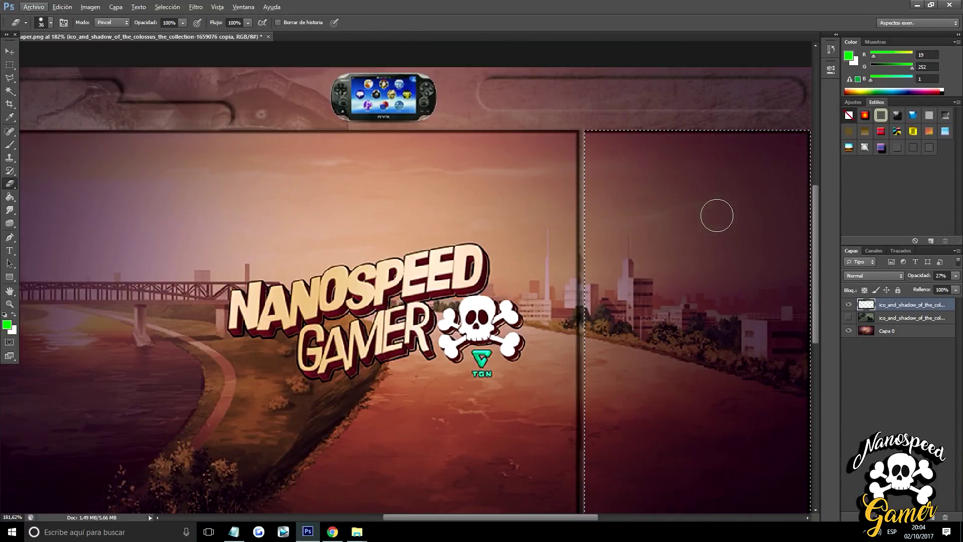
{"action": "scroll", "coordinate": [717, 216], "scroll_direction": "up", "scroll_amount": 1}
{"action": "left_click", "coordinate": [166, 7]}
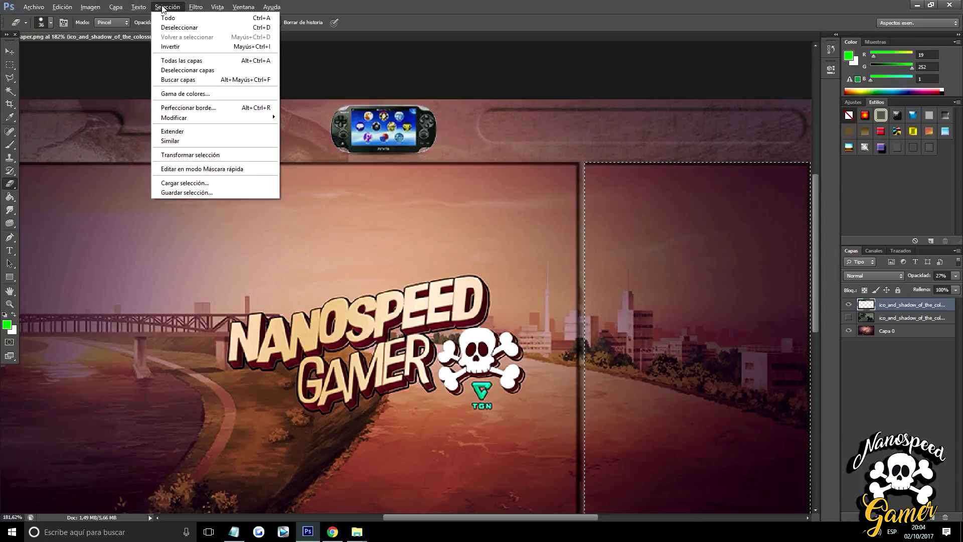
Deselect, then erase the colossus overlay along the top-right rounded header bar.
{"action": "left_click", "coordinate": [179, 27]}
{"action": "scroll", "coordinate": [615, 142], "scroll_direction": "up", "scroll_amount": 1, "text": "alt"}
{"action": "scroll", "coordinate": [535, 141], "scroll_direction": "up", "scroll_amount": 1, "text": "alt"}
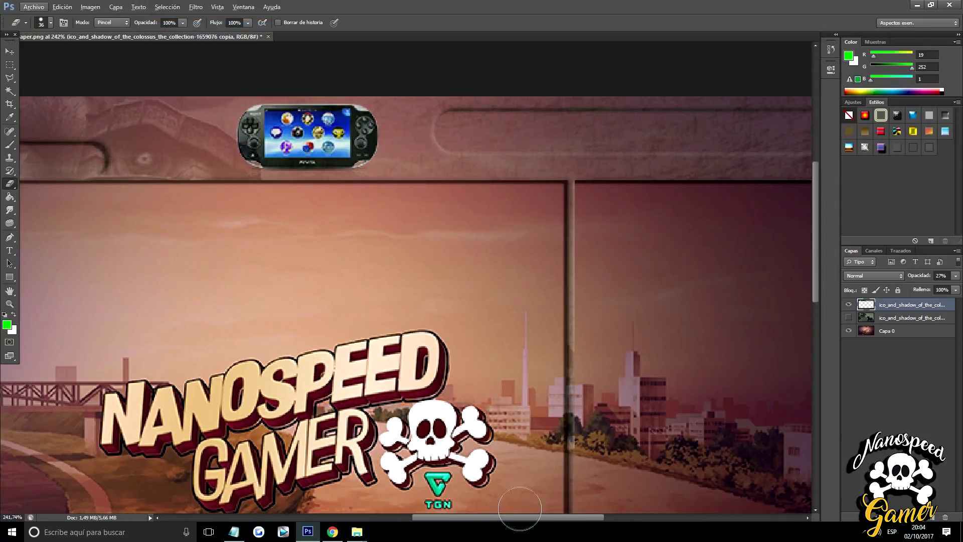
{"action": "left_click_drag", "start_coordinate": [518, 515], "coordinate": [551, 515]}
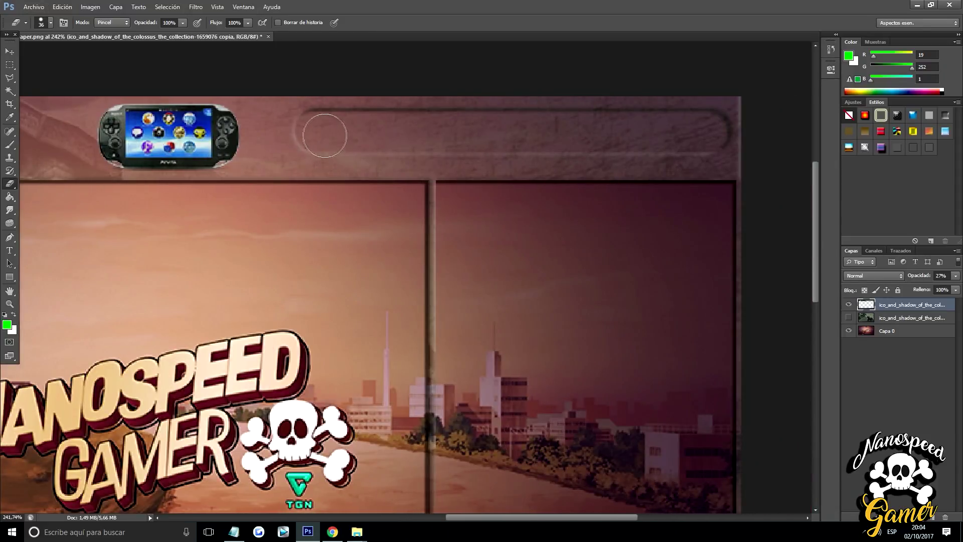
{"action": "left_click_drag", "start_coordinate": [318, 130], "coordinate": [708, 128]}
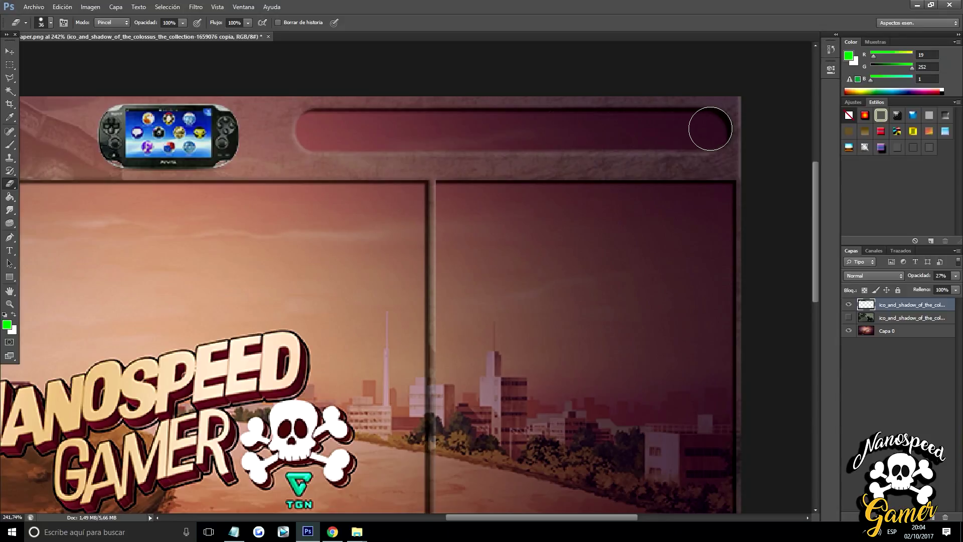
{"action": "left_click_drag", "start_coordinate": [596, 518], "coordinate": [434, 502]}
{"action": "scroll", "coordinate": [256, 158], "scroll_direction": "up", "scroll_amount": 1}
{"action": "scroll", "coordinate": [291, 155], "scroll_direction": "up", "scroll_amount": 1}
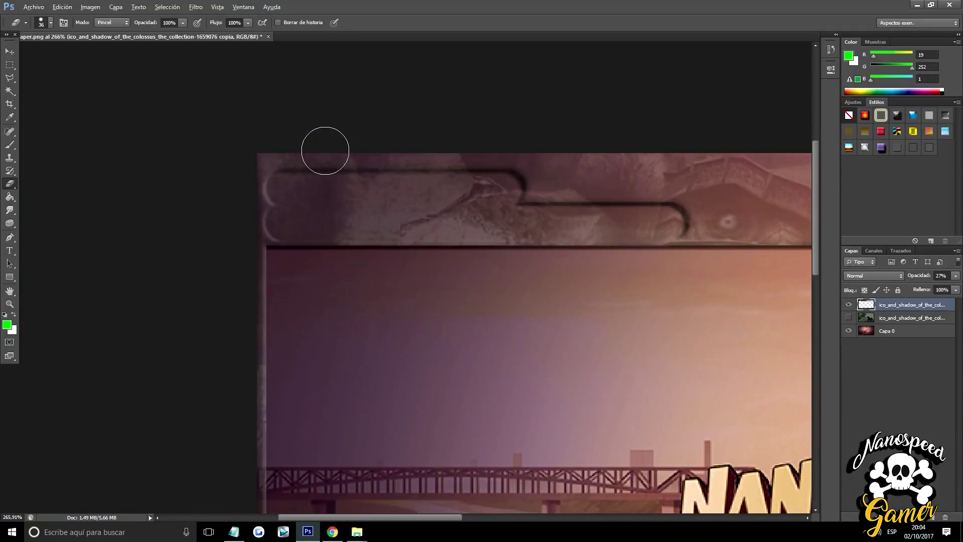
{"action": "scroll", "coordinate": [226, 194], "scroll_direction": "up", "scroll_amount": 1}
{"action": "scroll", "coordinate": [249, 193], "scroll_direction": "up", "scroll_amount": 2}
{"action": "scroll", "coordinate": [331, 205], "scroll_direction": "up", "scroll_amount": 1}
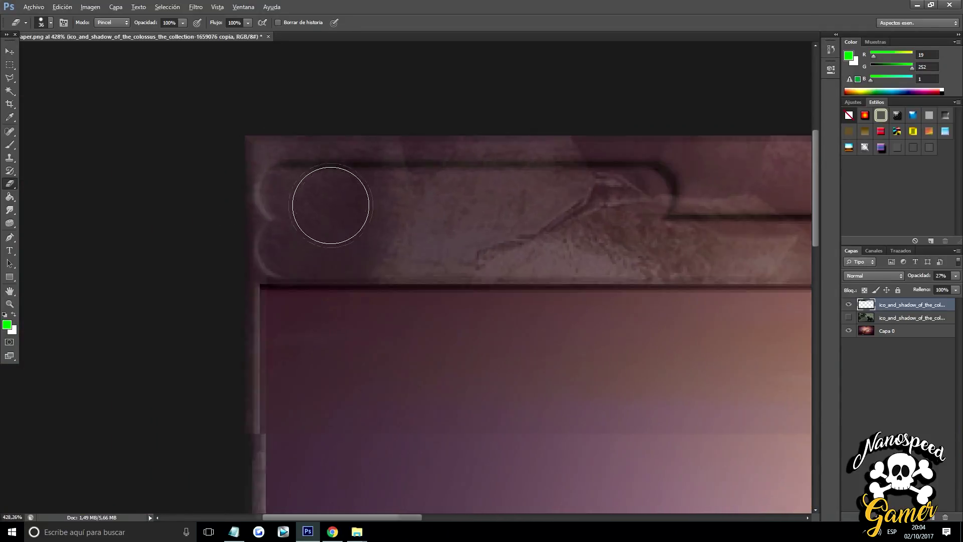
{"action": "scroll", "coordinate": [329, 205], "scroll_direction": "up", "scroll_amount": 1}
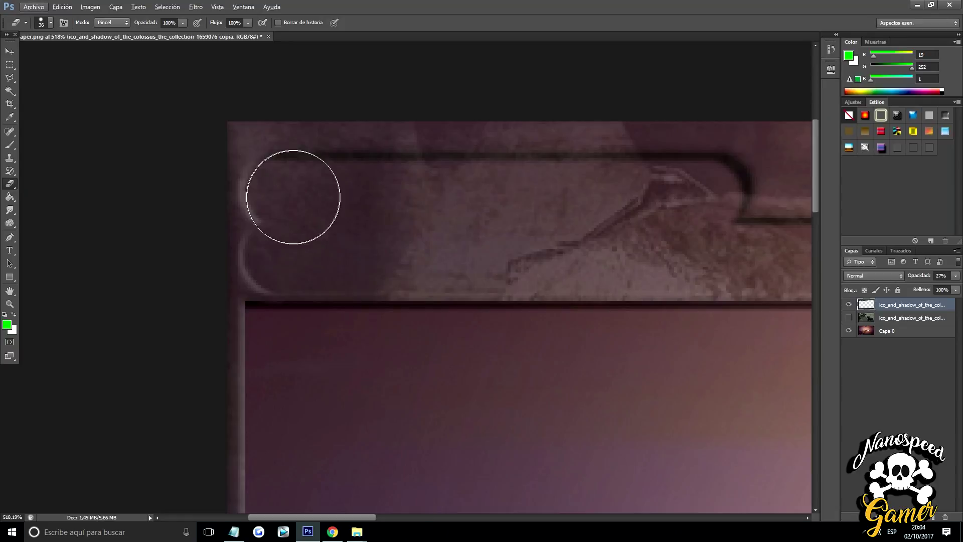
Make the eraser brush smaller and zoom toward the top-left bar.
{"action": "left_click", "coordinate": [51, 22]}
{"action": "left_click_drag", "start_coordinate": [31, 53], "coordinate": [27, 54]}
{"action": "key", "text": "alt"}
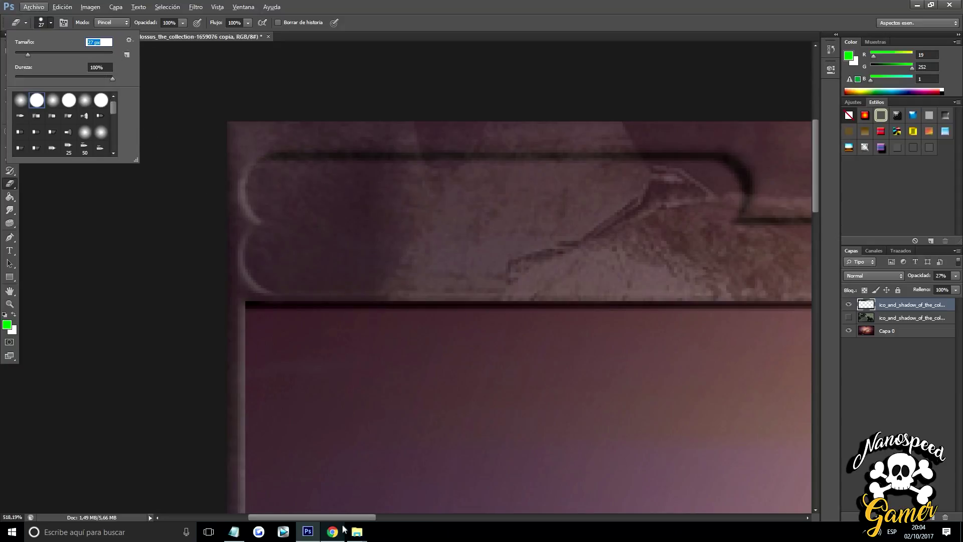
{"action": "scroll", "coordinate": [402, 301], "scroll_direction": "down", "scroll_amount": 1}
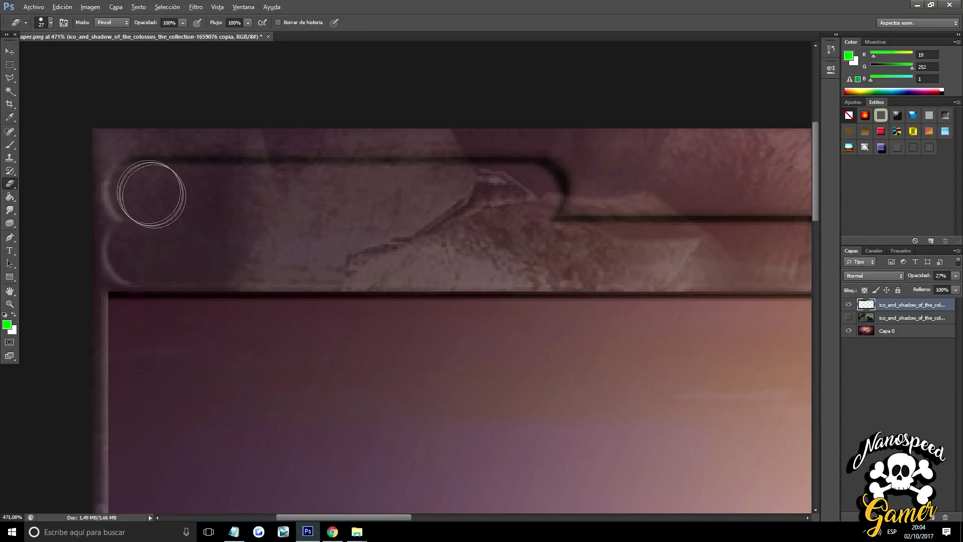
{"action": "scroll", "coordinate": [154, 197], "scroll_direction": "down", "scroll_amount": 1}
Erase the overlay from the upper and lower strips of the top-left rounded bar.
{"action": "left_click_drag", "start_coordinate": [139, 189], "coordinate": [506, 189]}
{"action": "left_click_drag", "start_coordinate": [136, 245], "coordinate": [759, 240]}
{"action": "scroll", "coordinate": [759, 242], "scroll_direction": "down", "scroll_amount": 3}
{"action": "scroll", "coordinate": [748, 253], "scroll_direction": "down", "scroll_amount": 3}
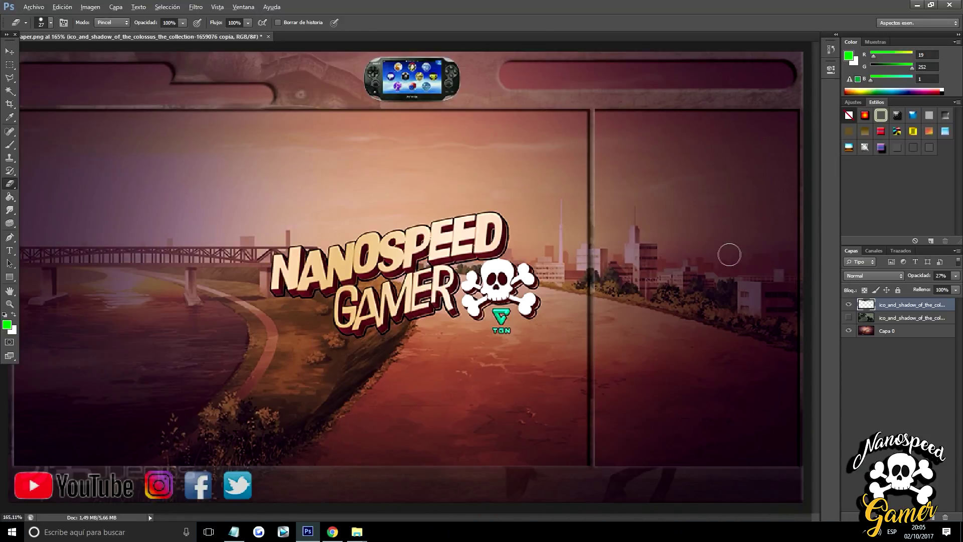
{"action": "scroll", "coordinate": [236, 91], "scroll_direction": "up", "scroll_amount": 3}
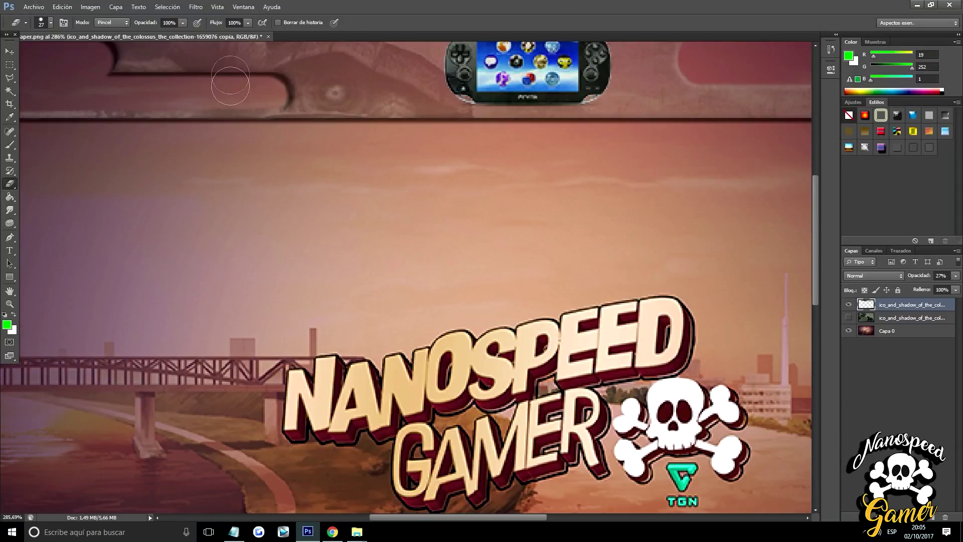
{"action": "scroll", "coordinate": [138, 94], "scroll_direction": "down", "scroll_amount": 2}
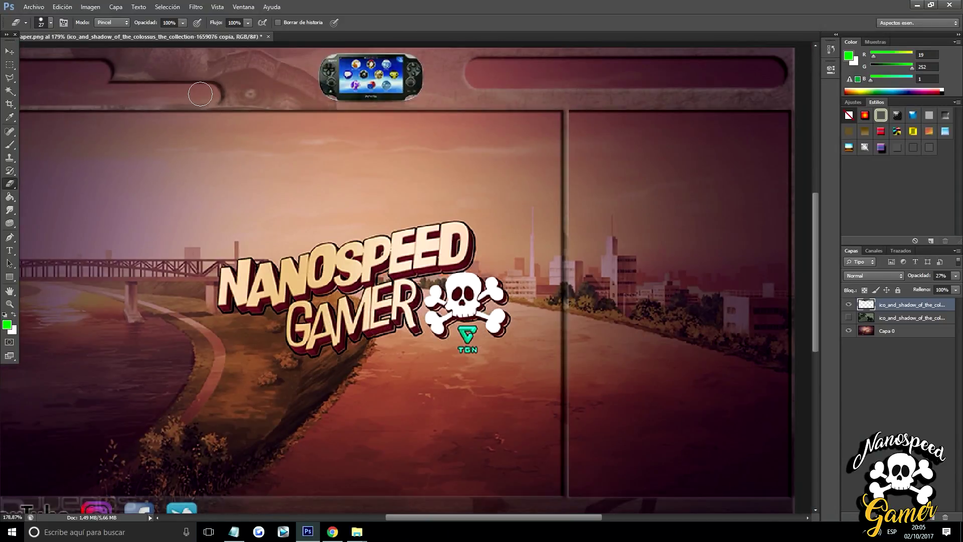
{"action": "scroll", "coordinate": [200, 94], "scroll_direction": "down", "scroll_amount": 1}
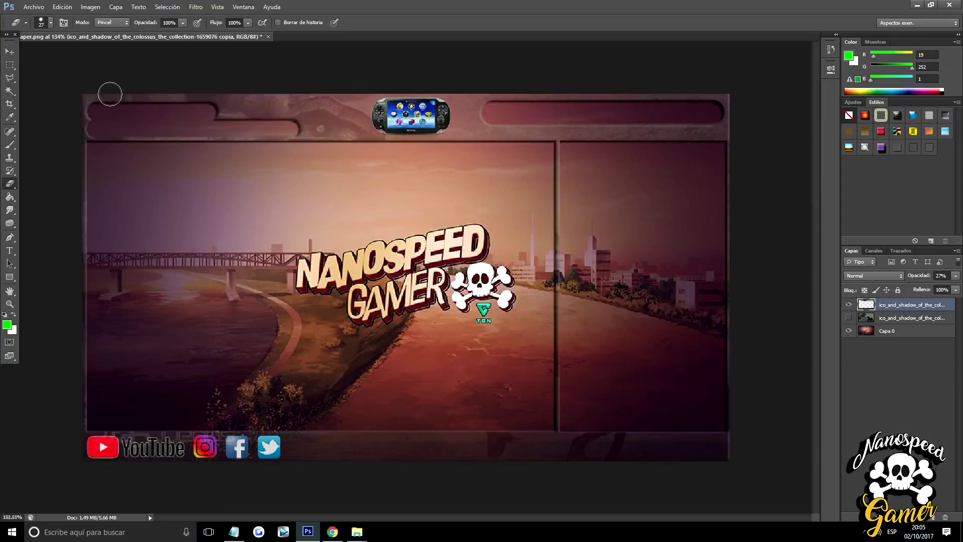
{"action": "scroll", "coordinate": [110, 93], "scroll_direction": "up", "scroll_amount": 1}
{"action": "left_click", "coordinate": [62, 6]}
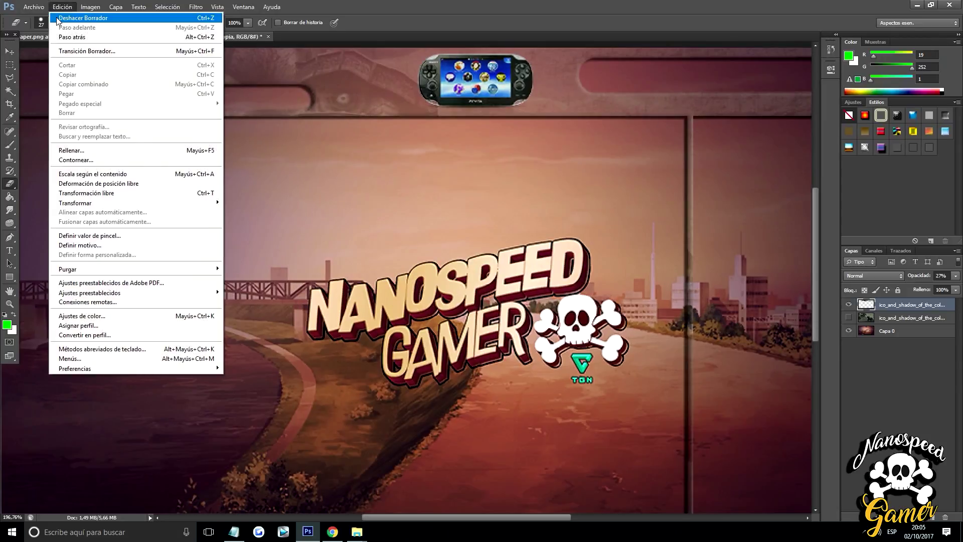
Undo the last eraser stroke, zoom in, and erase along the top-left bar again.
{"action": "left_click", "coordinate": [58, 19]}
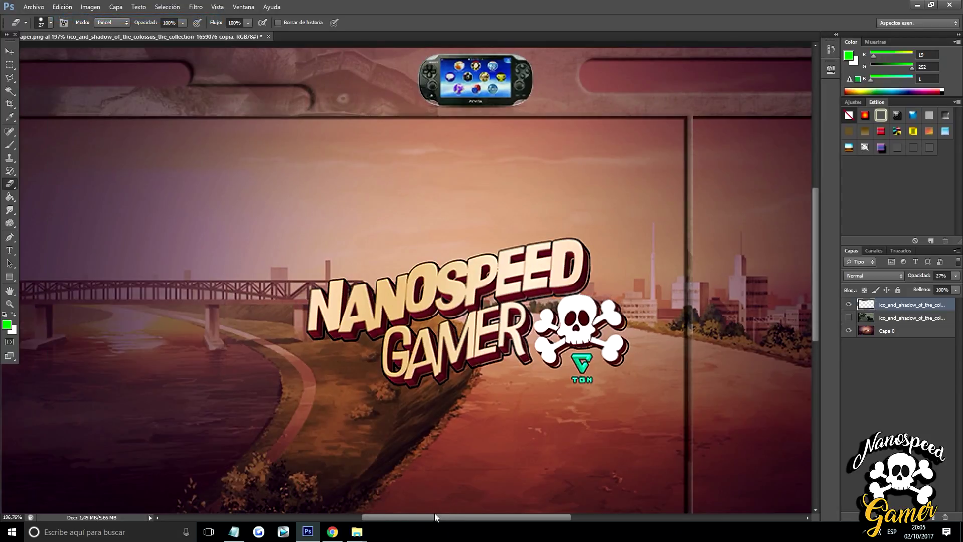
{"action": "left_click_drag", "start_coordinate": [435, 513], "coordinate": [400, 512]}
{"action": "scroll", "coordinate": [286, 100], "scroll_direction": "up", "scroll_amount": 1}
{"action": "scroll", "coordinate": [259, 103], "scroll_direction": "up", "scroll_amount": 2}
{"action": "scroll", "coordinate": [258, 107], "scroll_direction": "up", "scroll_amount": 2}
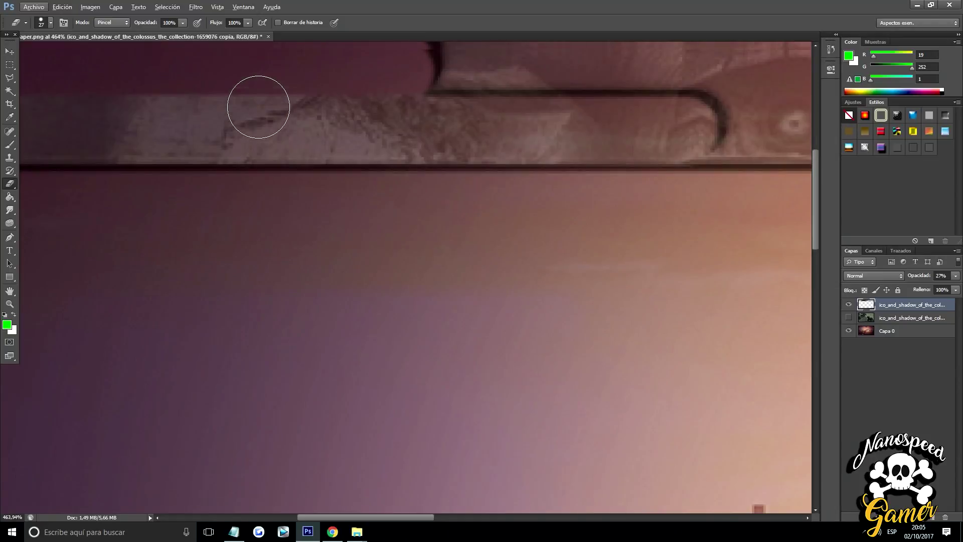
{"action": "left_click_drag", "start_coordinate": [372, 518], "coordinate": [362, 518]}
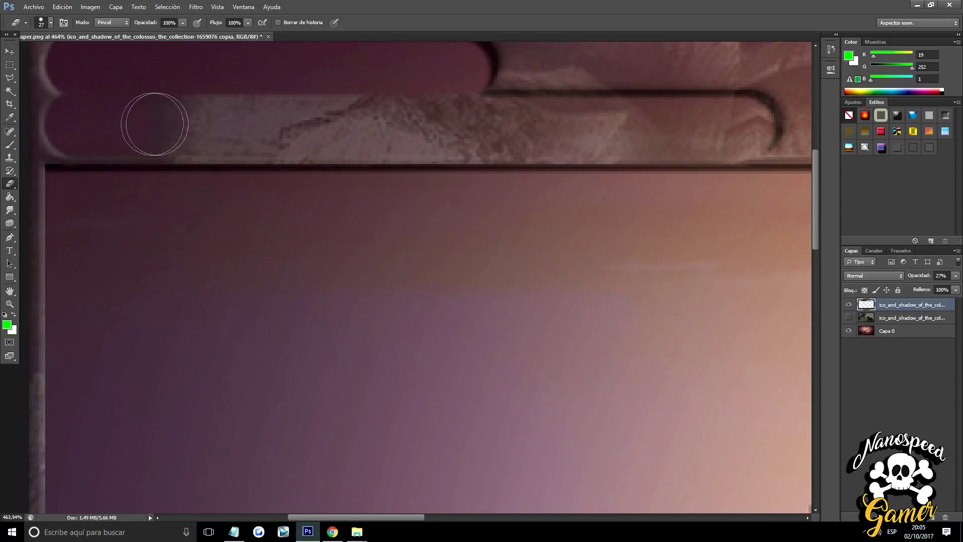
{"action": "left_click_drag", "start_coordinate": [146, 125], "coordinate": [247, 125]}
Step back two history states, then erase the whole top-left bar to an even dark tone.
{"action": "left_click", "coordinate": [62, 7]}
{"action": "left_click", "coordinate": [67, 37]}
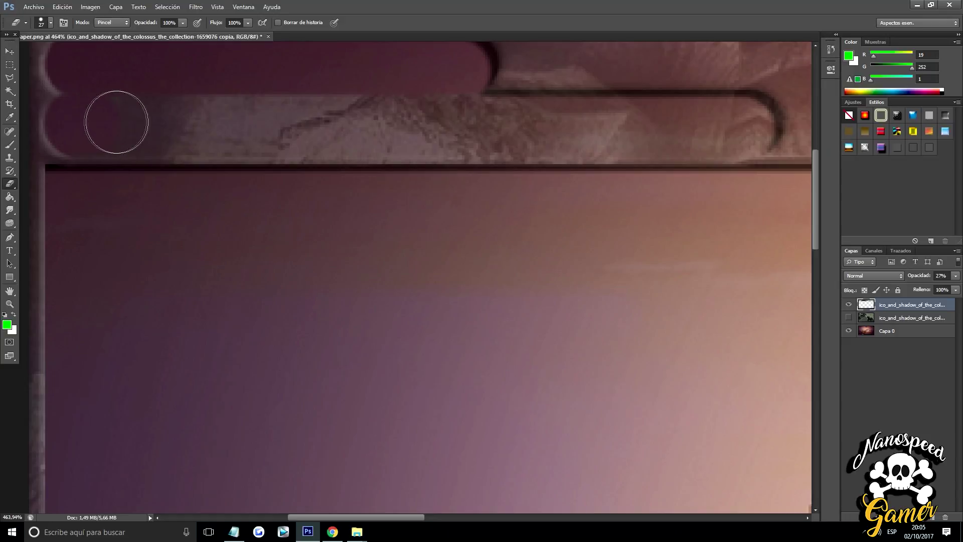
{"action": "left_click", "coordinate": [62, 7]}
{"action": "left_click", "coordinate": [67, 37]}
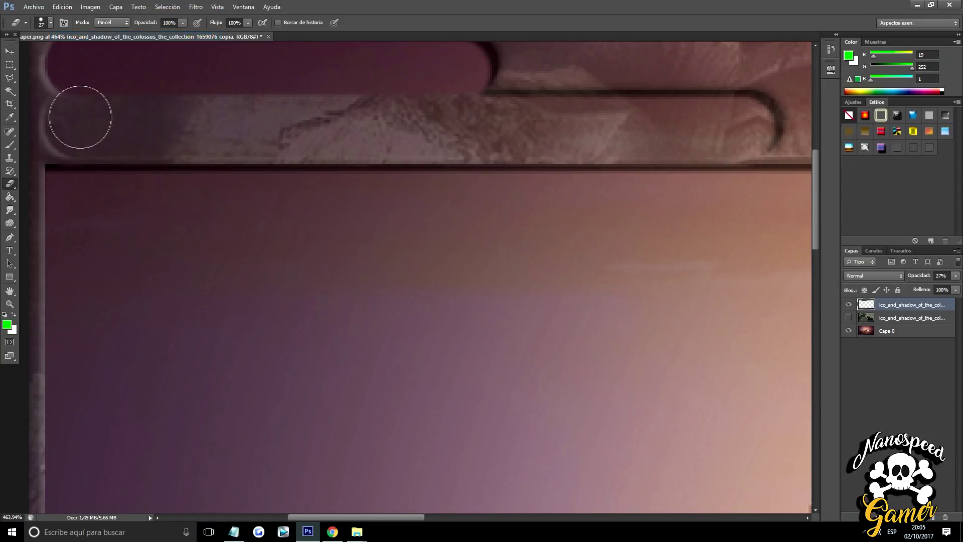
{"action": "left_click_drag", "start_coordinate": [77, 124], "coordinate": [749, 126]}
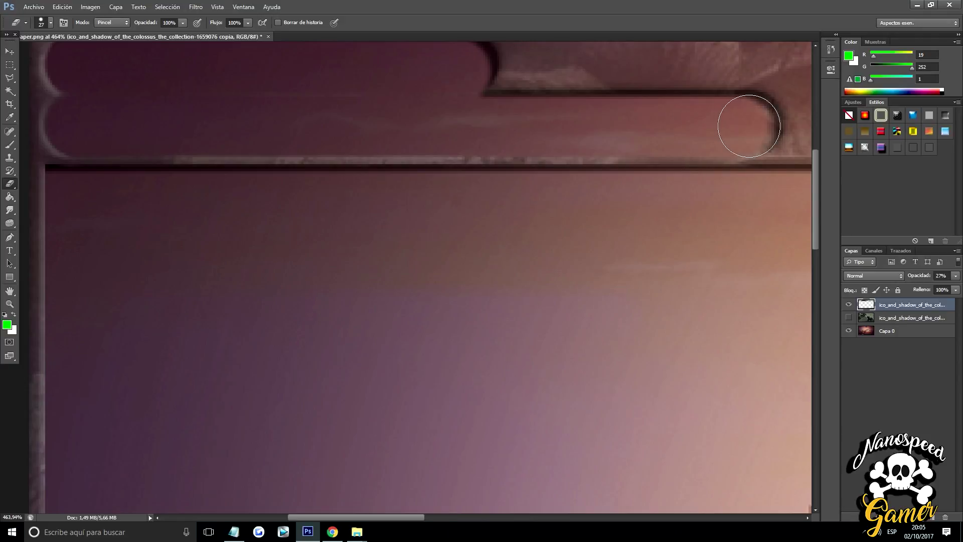
{"action": "scroll", "coordinate": [750, 126], "scroll_direction": "down", "scroll_amount": 2}
{"action": "scroll", "coordinate": [597, 157], "scroll_direction": "down", "scroll_amount": 2}
{"action": "scroll", "coordinate": [563, 181], "scroll_direction": "down", "scroll_amount": 2}
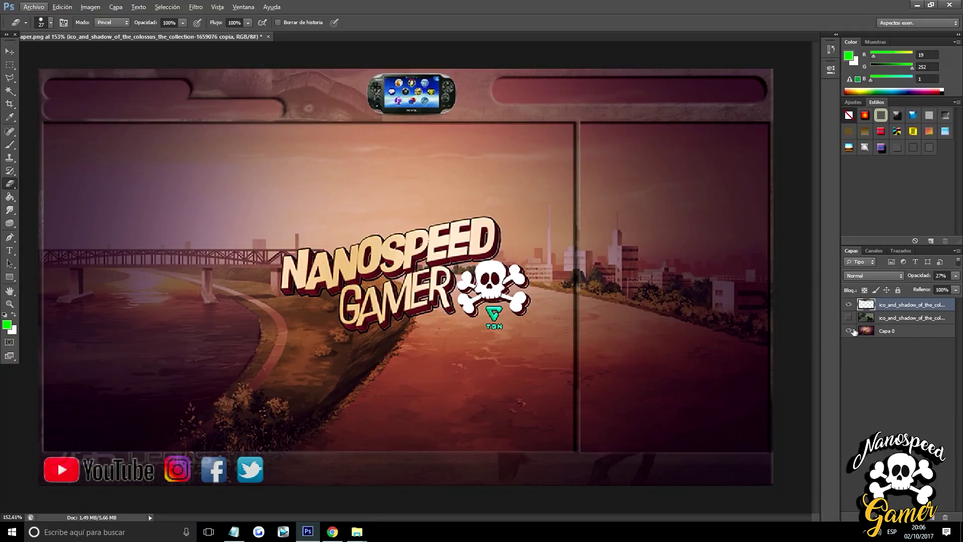
Hide Capa 0, show the colossus and rider layer, and set the frame layer to 100% opacity.
{"action": "left_click", "coordinate": [852, 331]}
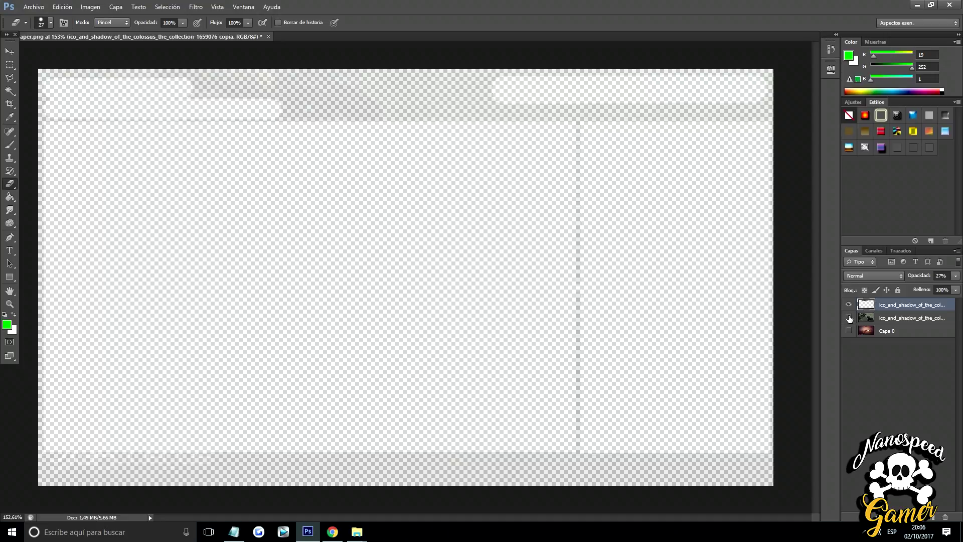
{"action": "left_click", "coordinate": [849, 318]}
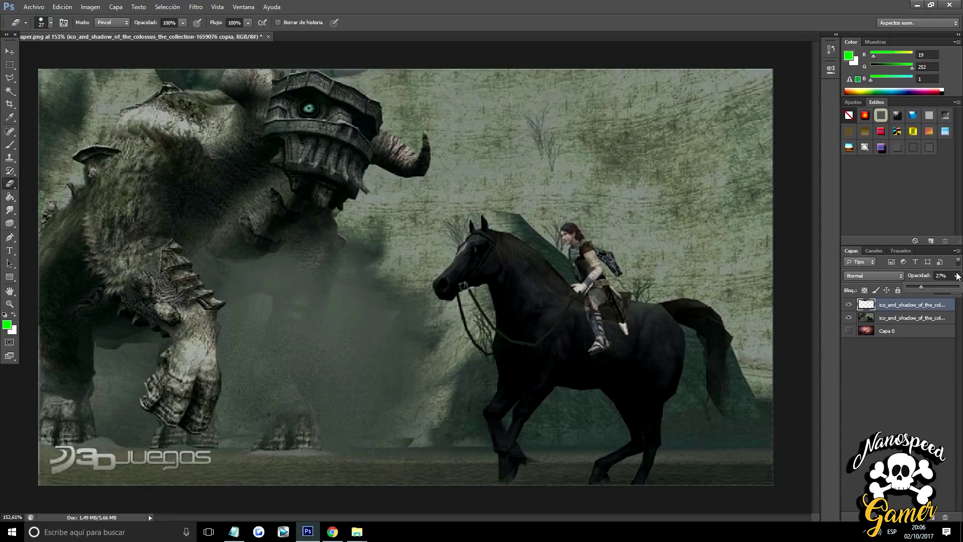
{"action": "left_click_drag", "start_coordinate": [952, 289], "coordinate": [960, 289]}
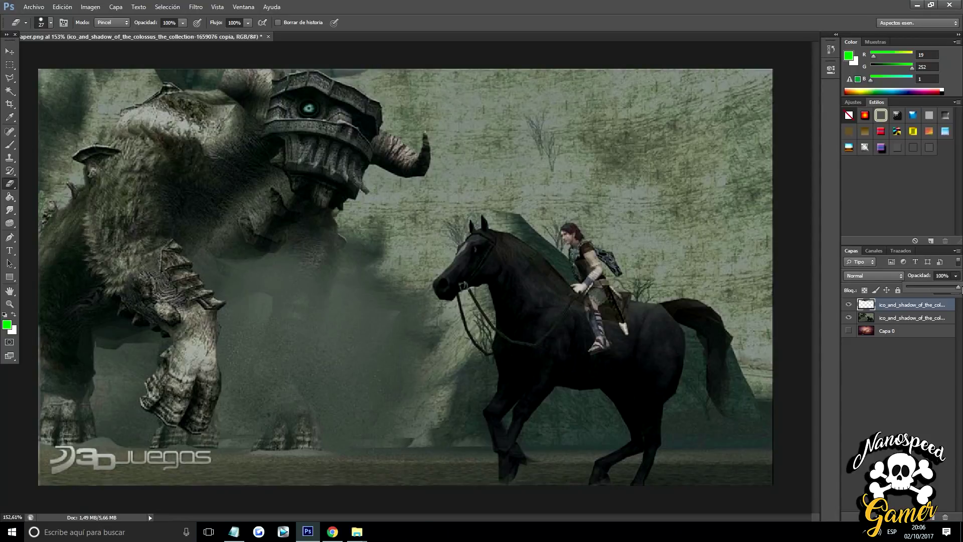
{"action": "left_click", "coordinate": [926, 368]}
{"action": "scroll", "coordinate": [291, 294], "scroll_direction": "down", "scroll_amount": 3}
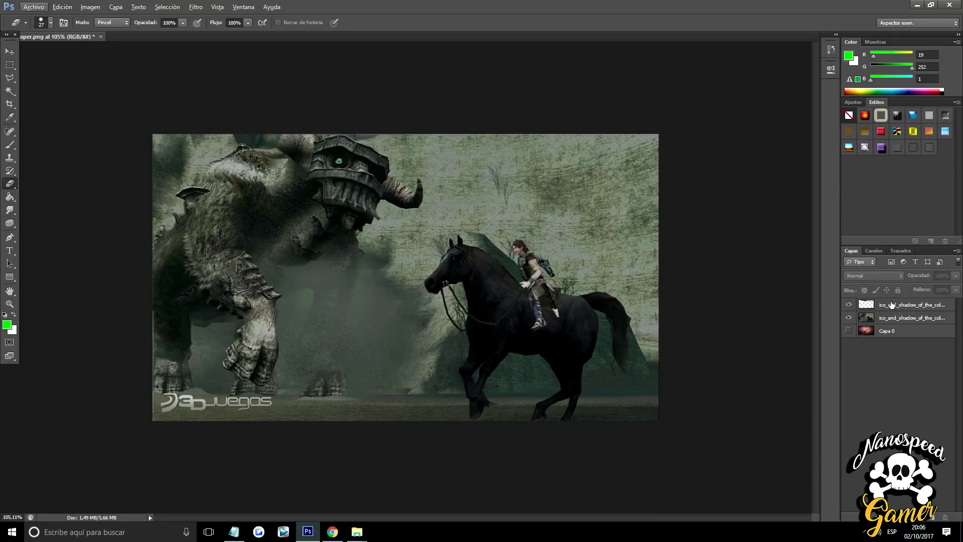
Apply a Smooth Inner Bevel and Emboss to the frame layer with Depth 123 and Size 7.
{"action": "right_click", "coordinate": [891, 304]}
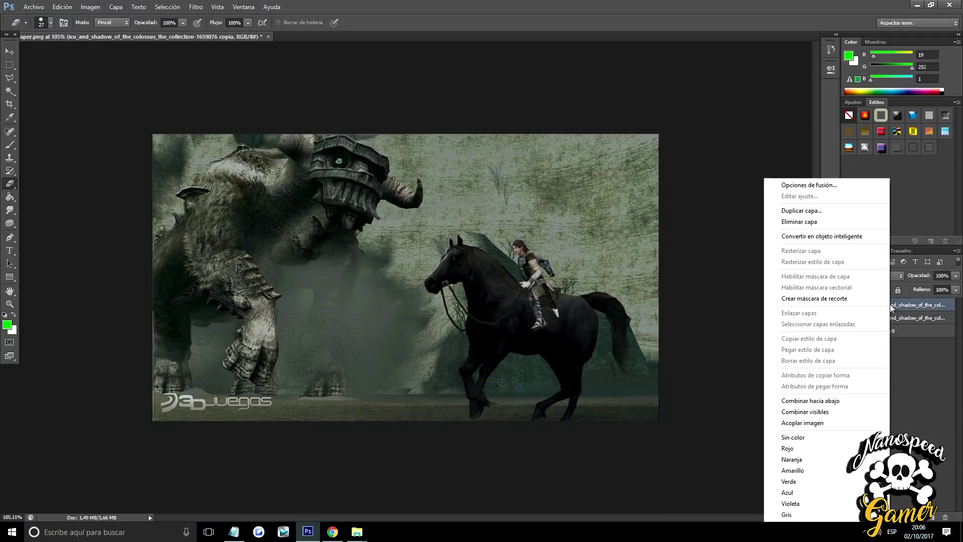
{"action": "left_click", "coordinate": [831, 185]}
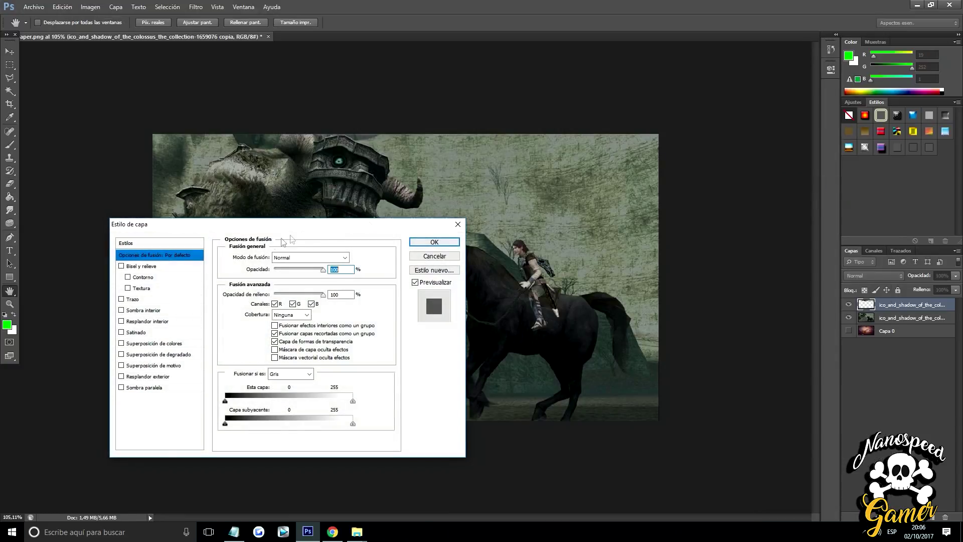
{"action": "left_click_drag", "start_coordinate": [182, 227], "coordinate": [191, 301]}
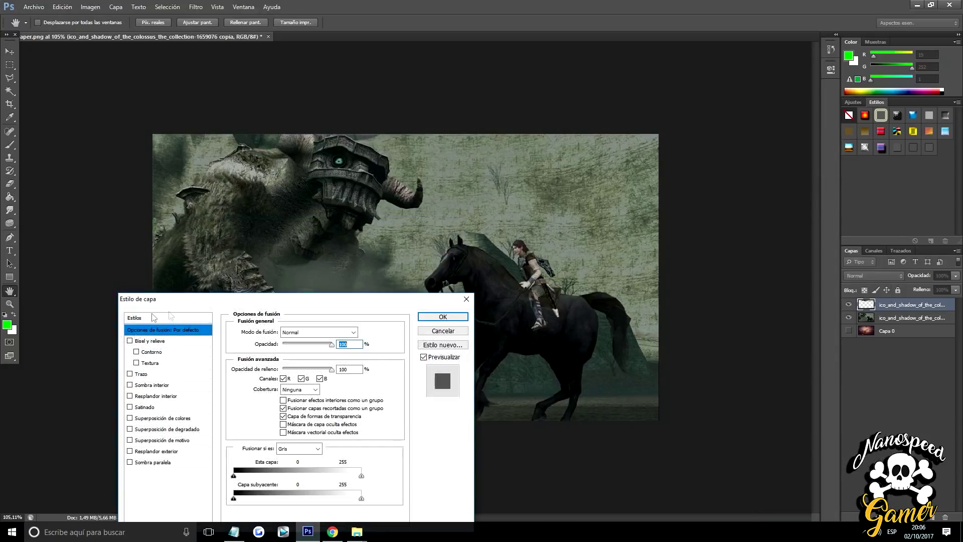
{"action": "left_click", "coordinate": [130, 341]}
{"action": "mouse_move", "coordinate": [259, 309]}
{"action": "left_mouse_down"}
{"action": "mouse_move", "coordinate": [385, 111]}
{"action": "mouse_move", "coordinate": [770, 356]}
{"action": "mouse_move", "coordinate": [732, 219]}
{"action": "left_mouse_up"}
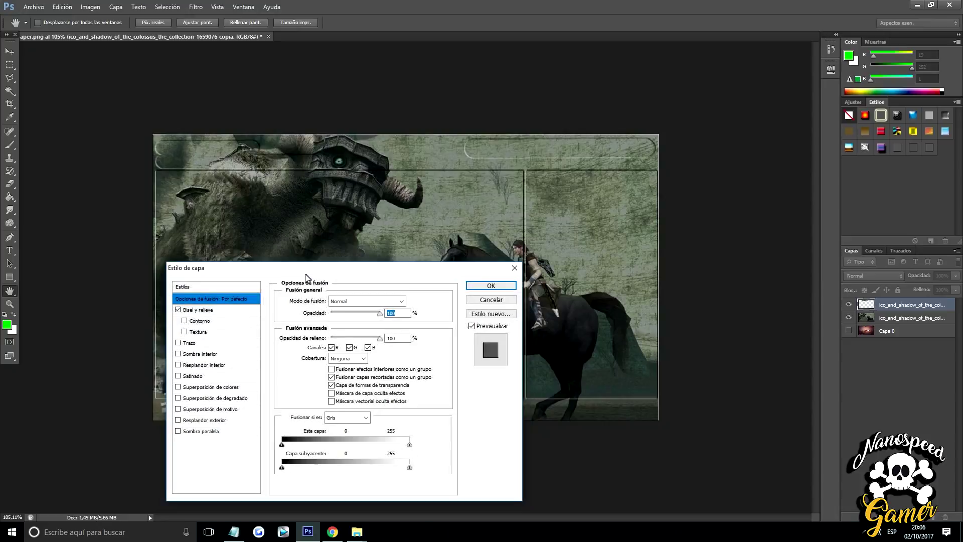
{"action": "left_click", "coordinate": [197, 310]}
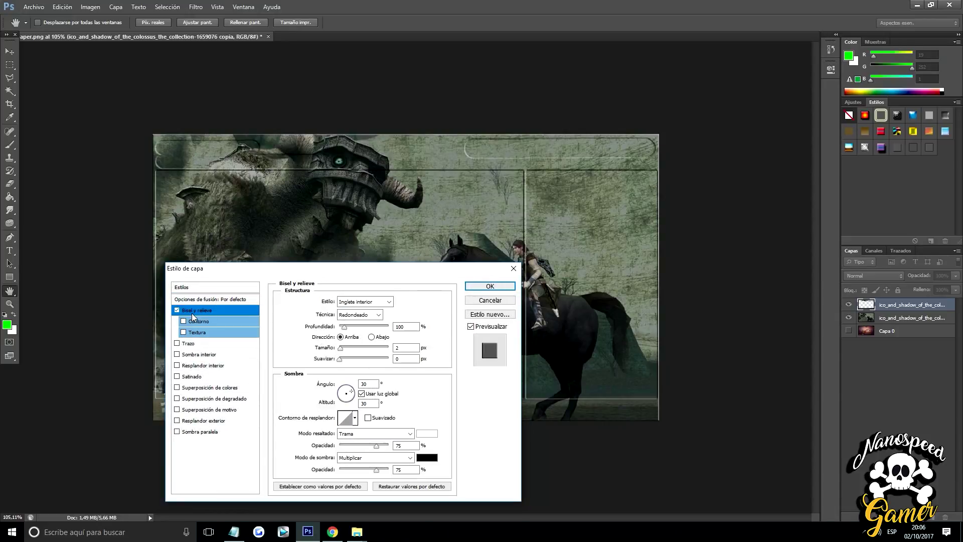
{"action": "left_click_drag", "start_coordinate": [351, 272], "coordinate": [347, 269]}
{"action": "mouse_move", "coordinate": [339, 325]}
{"action": "left_mouse_down"}
{"action": "mouse_move", "coordinate": [387, 328]}
{"action": "mouse_move", "coordinate": [346, 325]}
{"action": "mouse_move", "coordinate": [339, 346]}
{"action": "left_mouse_up"}
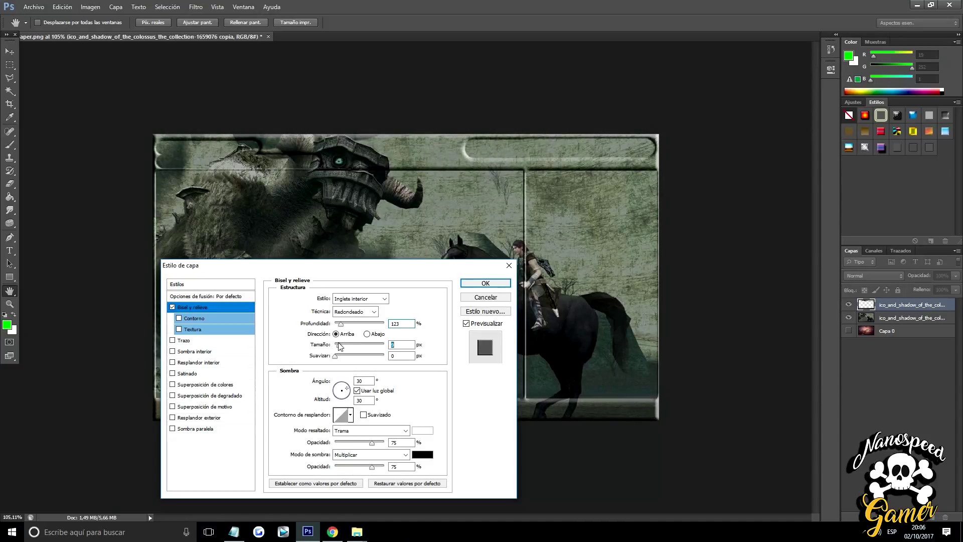
{"action": "mouse_move", "coordinate": [335, 356]}
{"action": "left_mouse_down"}
{"action": "mouse_move", "coordinate": [367, 356]}
{"action": "mouse_move", "coordinate": [350, 356]}
{"action": "left_mouse_up"}
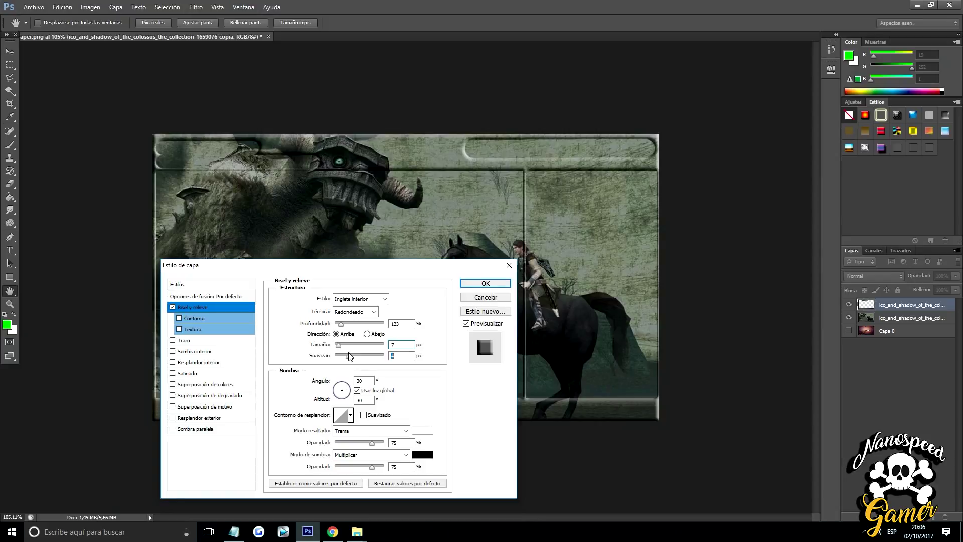
{"action": "mouse_move", "coordinate": [369, 266]}
{"action": "left_mouse_down"}
{"action": "mouse_move", "coordinate": [303, 175]}
{"action": "mouse_move", "coordinate": [499, 189]}
{"action": "left_mouse_up"}
{"action": "left_click", "coordinate": [616, 206]}
Zoom in and out to review the bevelled wallpaper, then minimize Photoshop.
{"action": "key", "text": "e"}
{"action": "scroll", "coordinate": [519, 299], "scroll_direction": "down", "scroll_amount": 3}
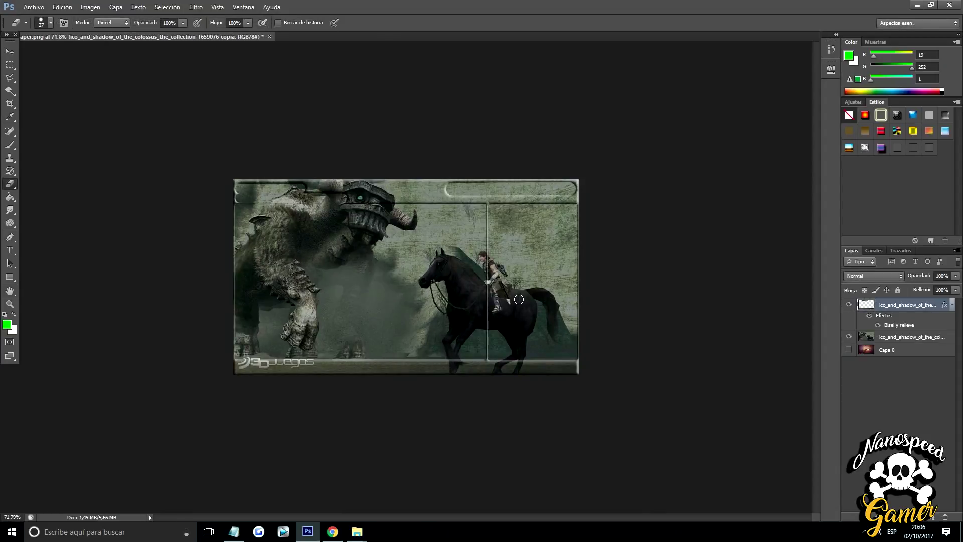
{"action": "scroll", "coordinate": [518, 299], "scroll_direction": "up", "scroll_amount": 2}
{"action": "scroll", "coordinate": [519, 299], "scroll_direction": "down", "scroll_amount": 1}
{"action": "scroll", "coordinate": [519, 299], "scroll_direction": "up", "scroll_amount": 2}
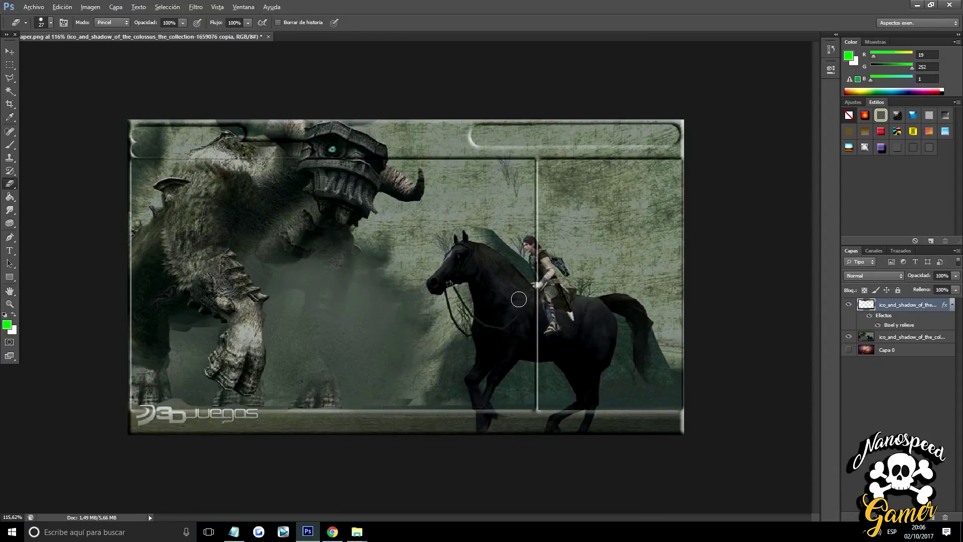
{"action": "scroll", "coordinate": [519, 299], "scroll_direction": "up", "scroll_amount": 1}
{"action": "scroll", "coordinate": [519, 299], "scroll_direction": "down", "scroll_amount": 3}
{"action": "scroll", "coordinate": [518, 299], "scroll_direction": "down", "scroll_amount": 1}
{"action": "scroll", "coordinate": [519, 299], "scroll_direction": "up", "scroll_amount": 2}
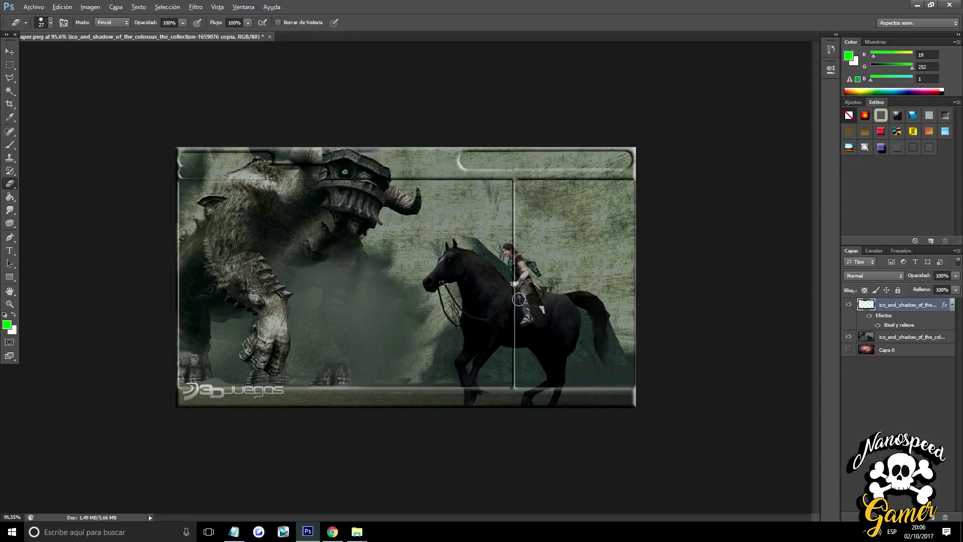
{"action": "scroll", "coordinate": [519, 299], "scroll_direction": "down", "scroll_amount": 1}
{"action": "scroll", "coordinate": [517, 299], "scroll_direction": "up", "scroll_amount": 2}
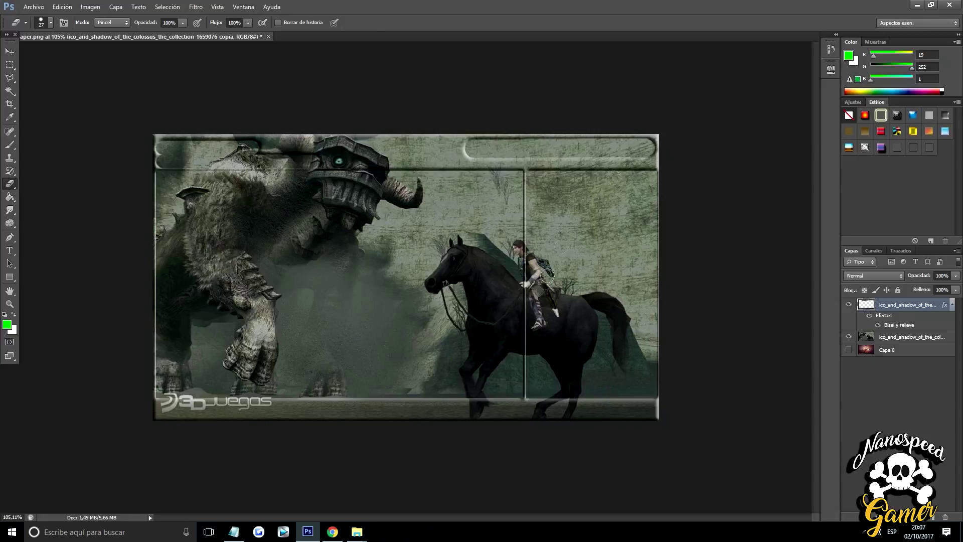
{"action": "scroll", "coordinate": [547, 275], "scroll_direction": "down", "scroll_amount": 1}
{"action": "scroll", "coordinate": [548, 275], "scroll_direction": "up", "scroll_amount": 1}
{"action": "left_click", "coordinate": [917, 5]}
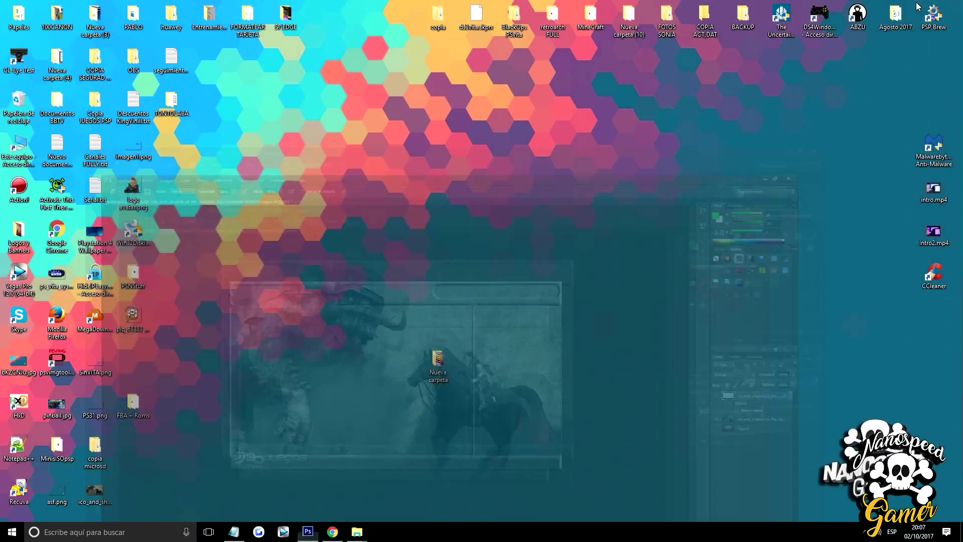
Open Lineas PNG.png from the Nueva carpeta folder with Adobe Photoshop CS6.
{"action": "double_click", "coordinate": [447, 362]}
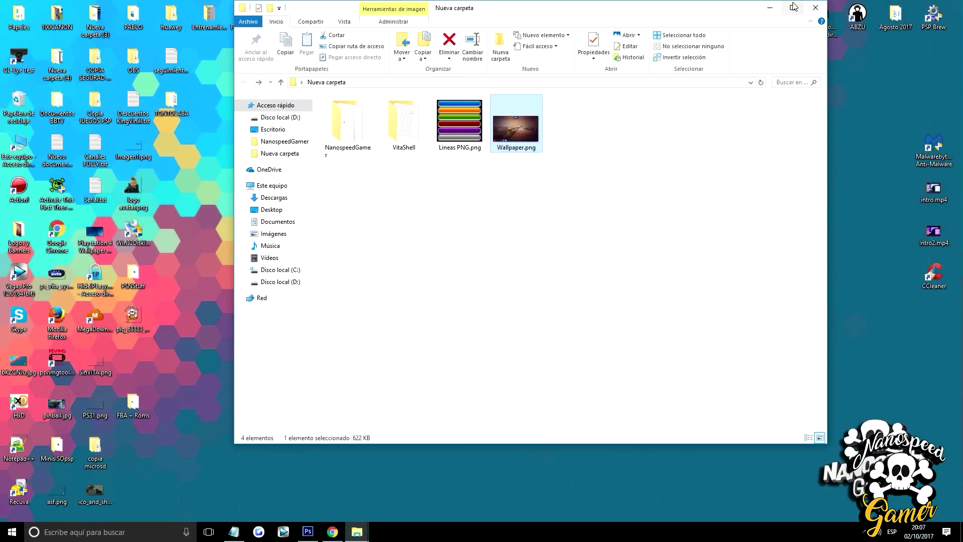
{"action": "key", "text": "super+Up"}
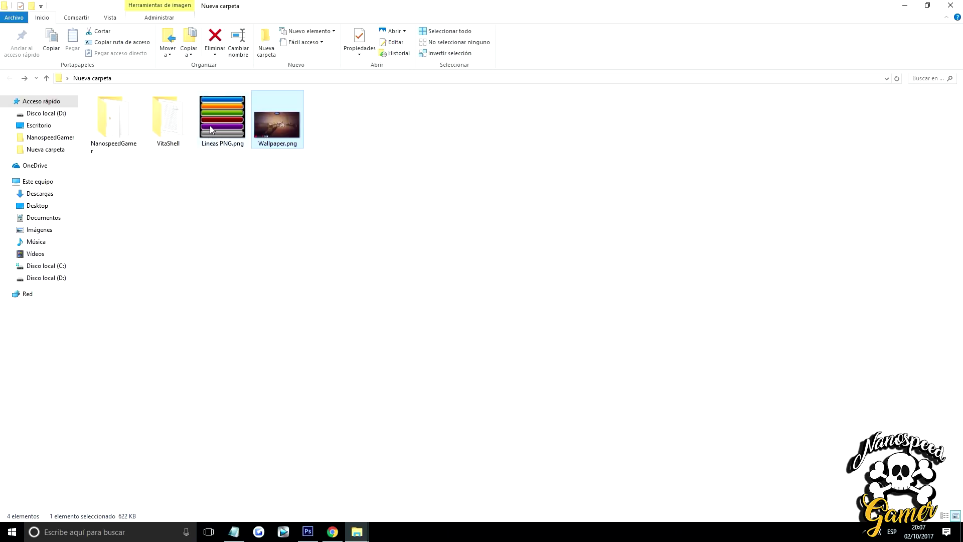
{"action": "right_click", "coordinate": [211, 129]}
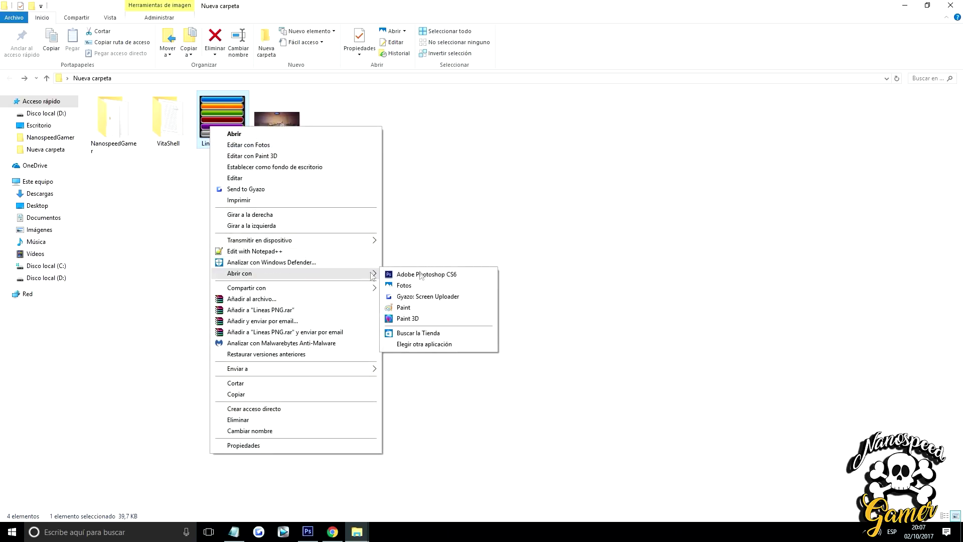
{"action": "left_click", "coordinate": [449, 274]}
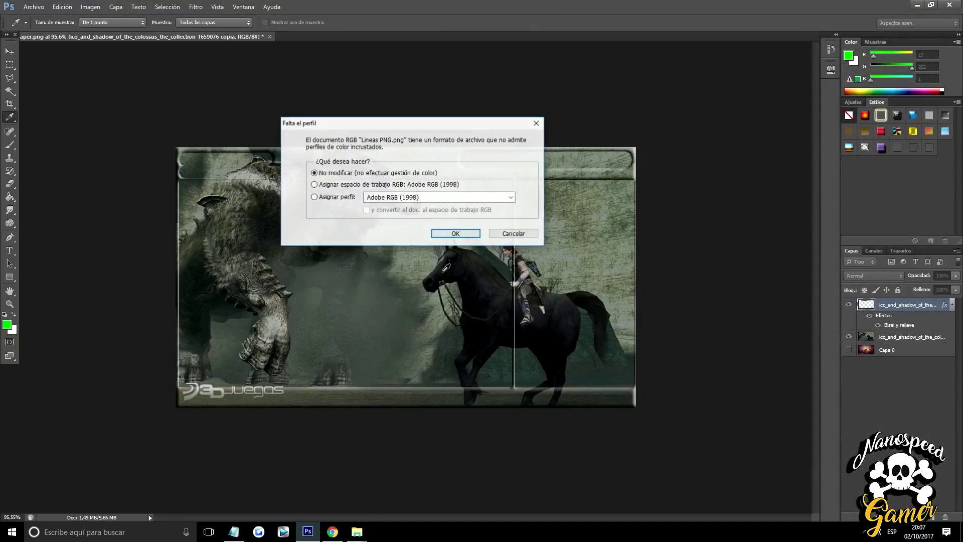
Open Lineas PNG.png as is, leaving its colour profile unchanged.
{"action": "key", "text": "e"}
{"action": "left_click", "coordinate": [455, 234]}
{"action": "scroll", "coordinate": [448, 236], "scroll_direction": "down", "scroll_amount": 3}
{"action": "scroll", "coordinate": [458, 236], "scroll_direction": "up", "scroll_amount": 1}
{"action": "scroll", "coordinate": [445, 371], "scroll_direction": "up", "scroll_amount": 1}
{"action": "scroll", "coordinate": [414, 387], "scroll_direction": "up", "scroll_amount": 3}
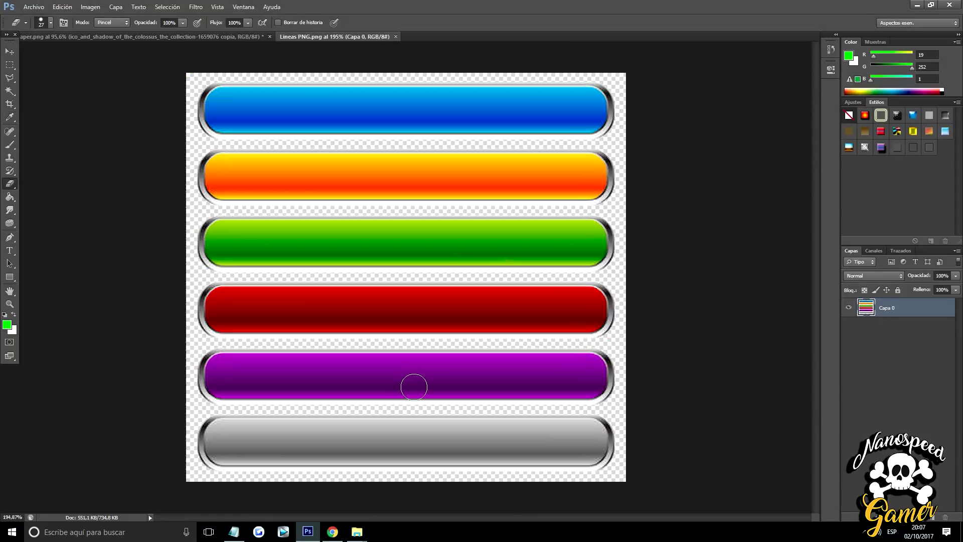
Marquee-select the bottom silver bar and paste it into the wallpaper as Capa 1.
{"action": "left_click", "coordinate": [9, 64]}
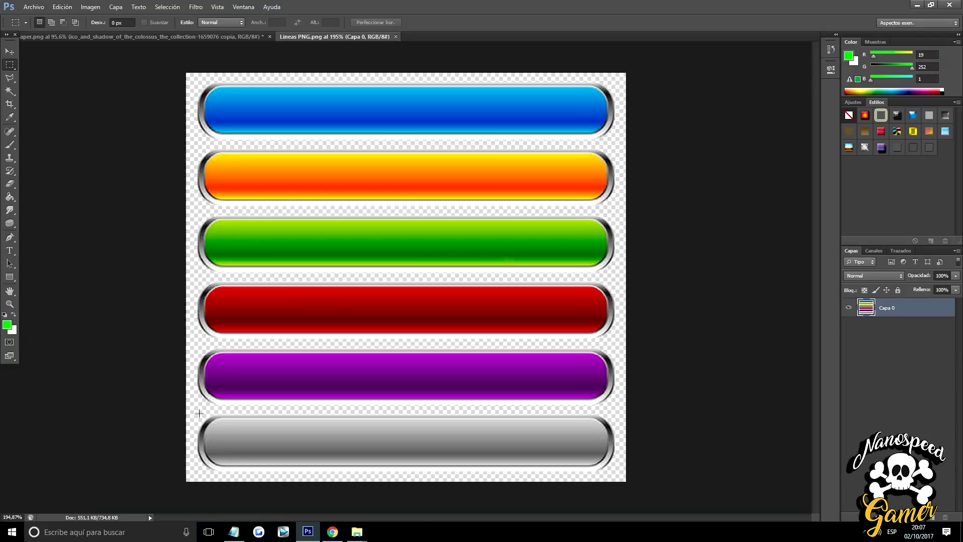
{"action": "left_click_drag", "start_coordinate": [194, 410], "coordinate": [617, 473]}
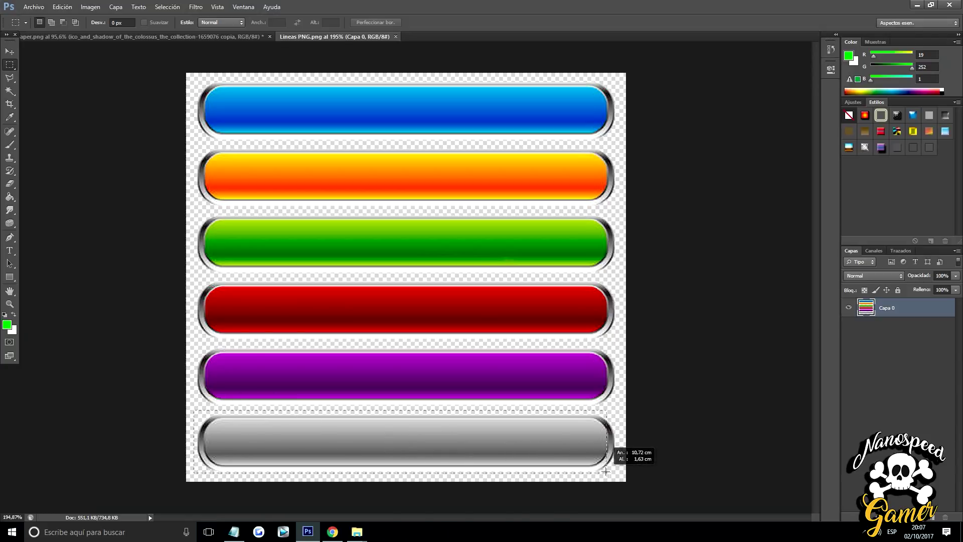
{"action": "left_click_drag", "start_coordinate": [617, 473], "coordinate": [617, 472]}
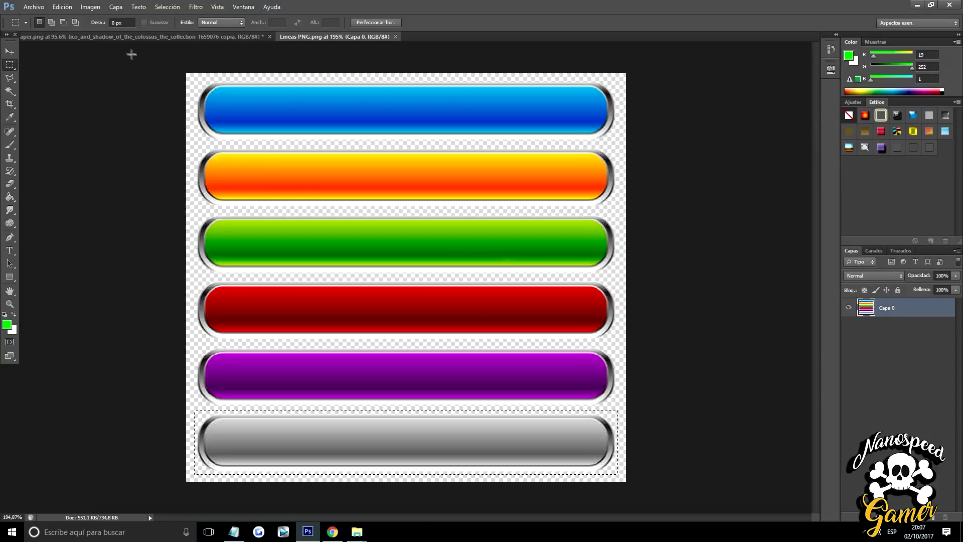
{"action": "left_click", "coordinate": [125, 36]}
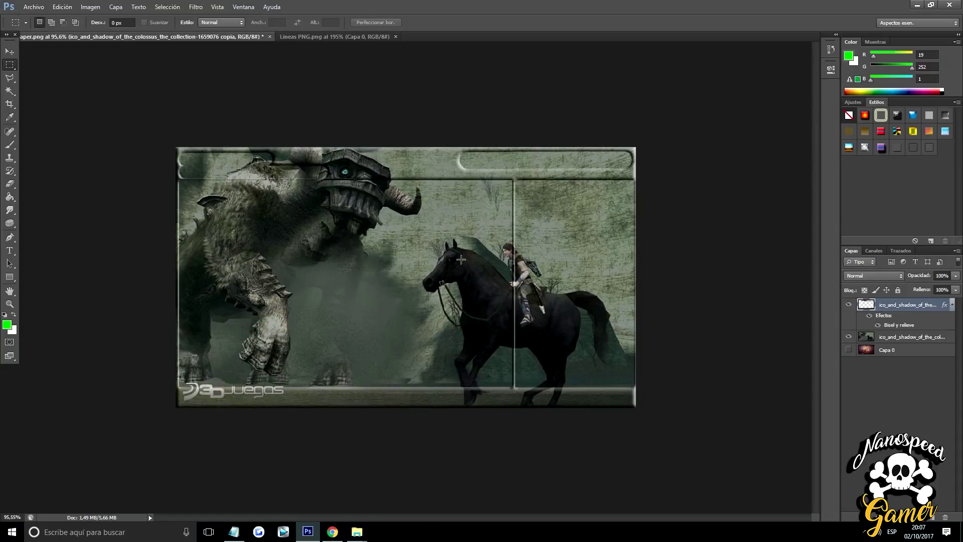
{"action": "key", "text": "ctrl+v"}
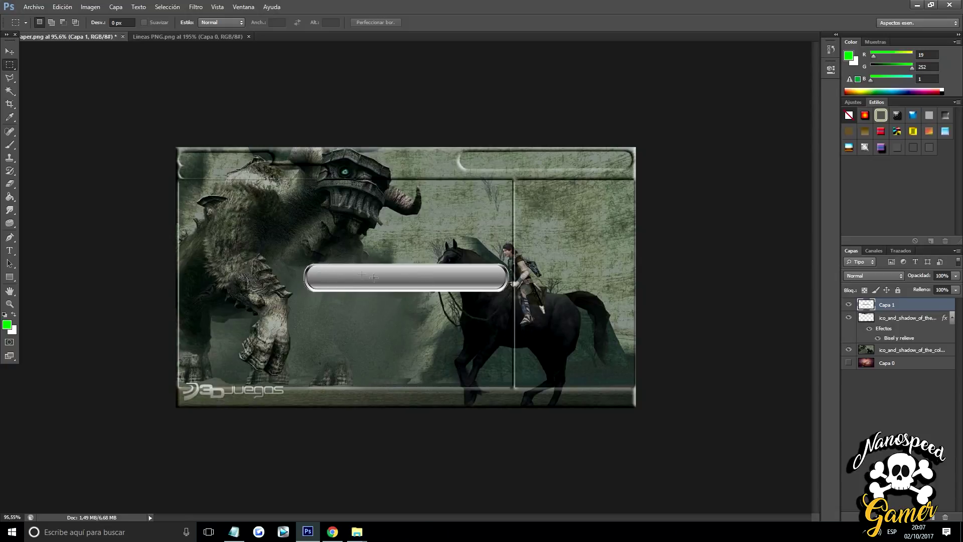
Free-transform the pasted silver bar and move it onto the top-right header.
{"action": "right_click", "coordinate": [364, 282]}
{"action": "left_click", "coordinate": [427, 369]}
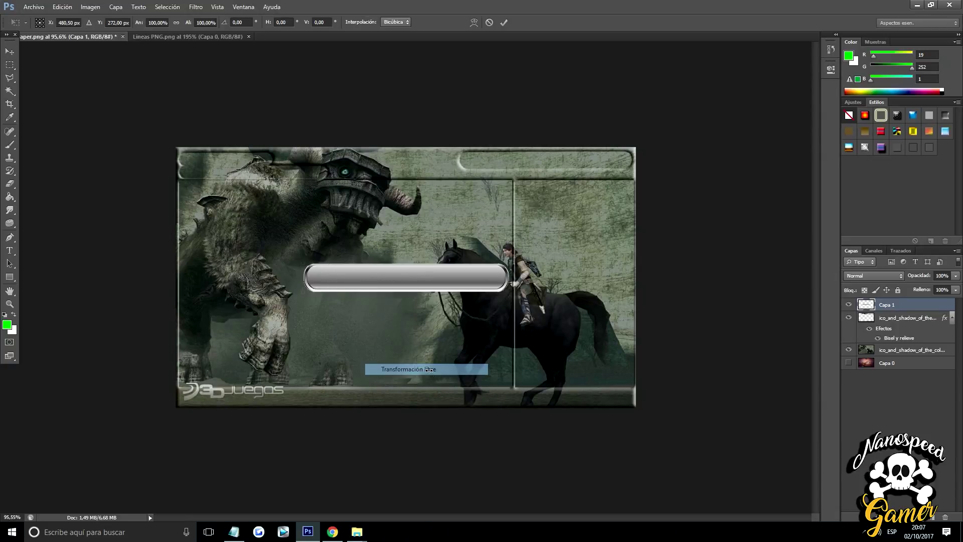
{"action": "left_click_drag", "start_coordinate": [388, 275], "coordinate": [496, 165]}
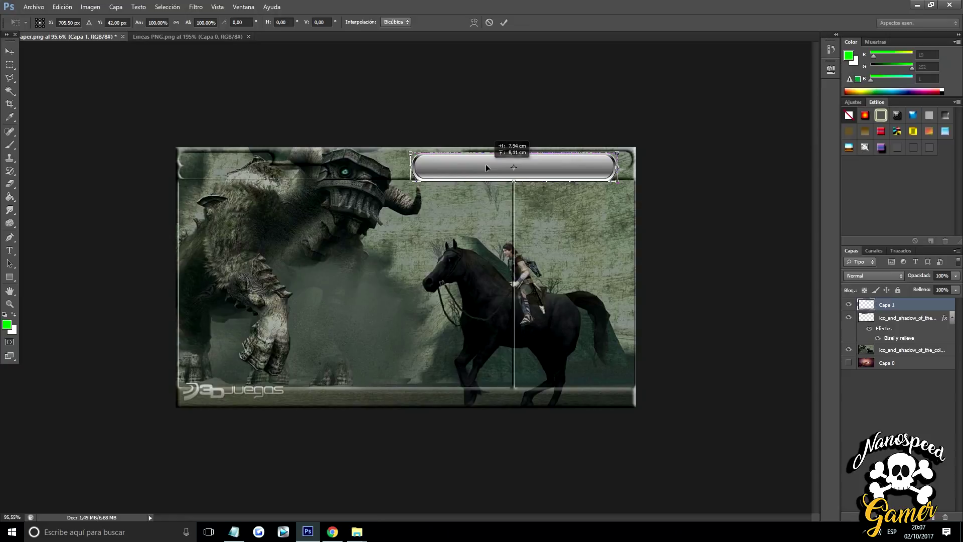
{"action": "scroll", "coordinate": [502, 178], "scroll_direction": "up", "scroll_amount": 2}
{"action": "scroll", "coordinate": [669, 260], "scroll_direction": "up", "scroll_amount": 2}
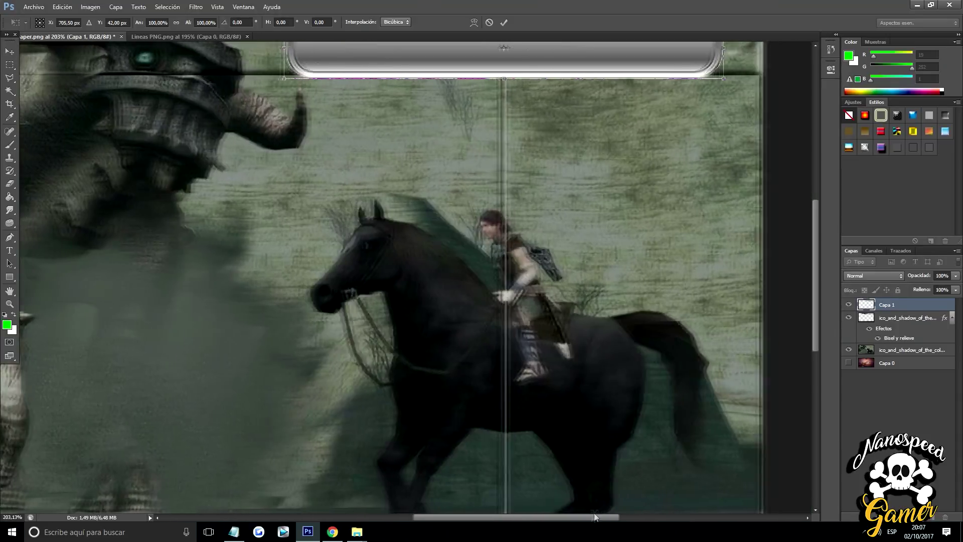
{"action": "scroll", "coordinate": [452, 276], "scroll_direction": "up", "scroll_amount": 3}
{"action": "mouse_move", "coordinate": [562, 157]}
{"action": "left_mouse_down"}
{"action": "mouse_move", "coordinate": [592, 158]}
{"action": "mouse_move", "coordinate": [578, 156]}
{"action": "left_mouse_up"}
Resize the silver bar to fit the rounded top-right header and apply the transform.
{"action": "mouse_move", "coordinate": [528, 191]}
{"action": "left_mouse_down"}
{"action": "mouse_move", "coordinate": [527, 145]}
{"action": "mouse_move", "coordinate": [528, 172]}
{"action": "left_mouse_up"}
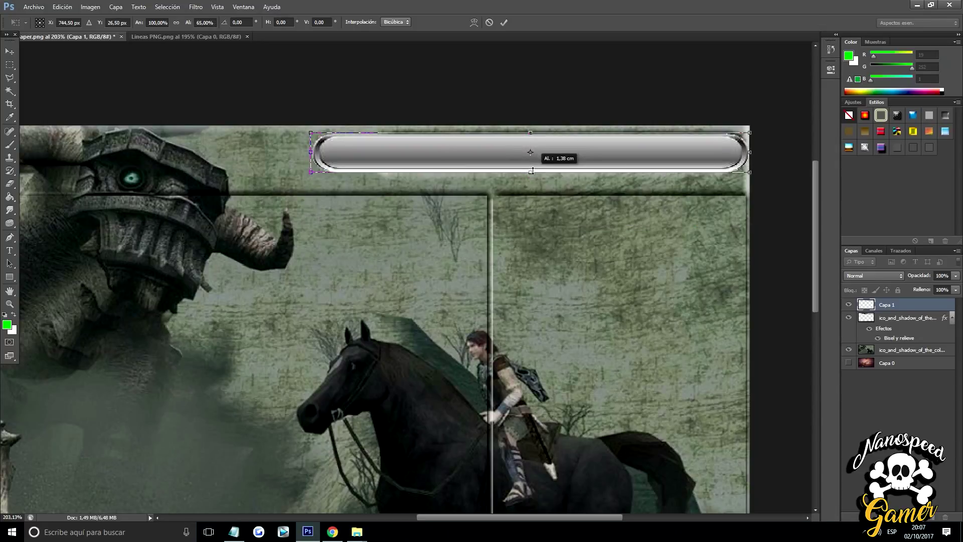
{"action": "left_click_drag", "start_coordinate": [305, 152], "coordinate": [373, 147]}
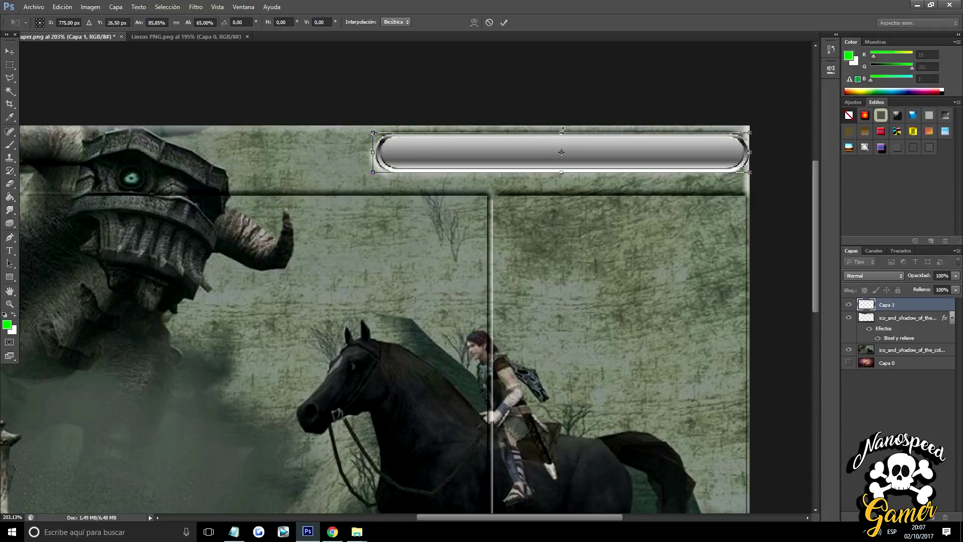
{"action": "left_click_drag", "start_coordinate": [562, 131], "coordinate": [563, 128]}
{"action": "left_click_drag", "start_coordinate": [747, 151], "coordinate": [743, 150]}
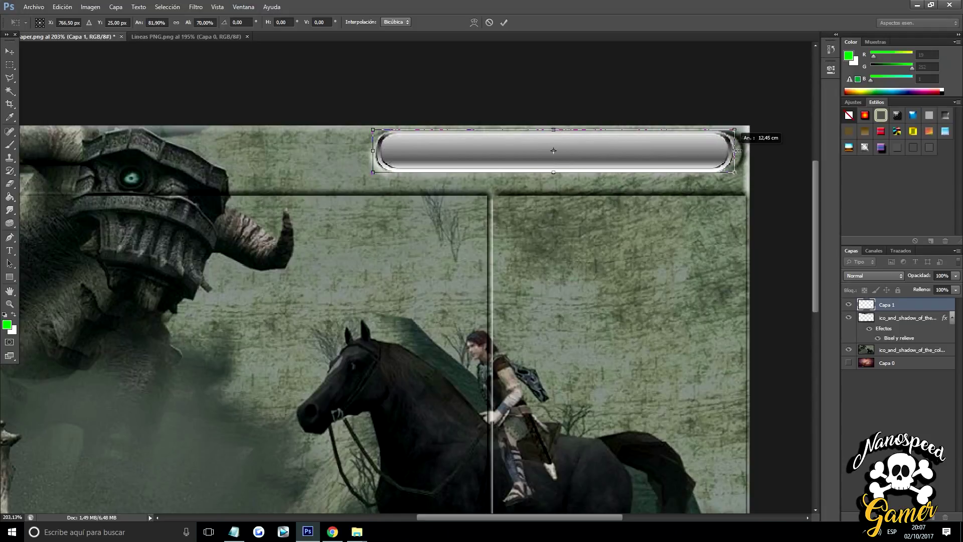
{"action": "scroll", "coordinate": [641, 199], "scroll_direction": "down", "scroll_amount": 5}
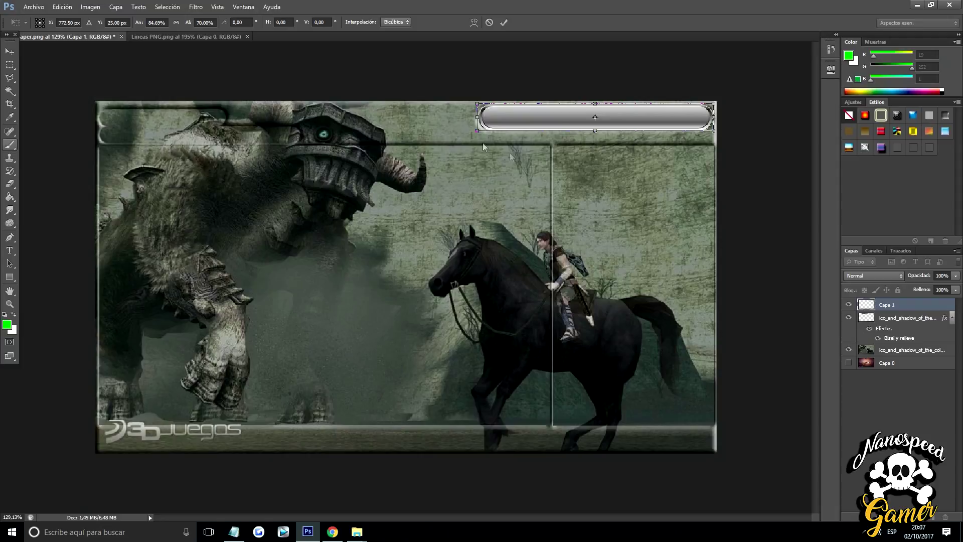
{"action": "left_click", "coordinate": [9, 145]}
{"action": "left_click", "coordinate": [424, 200]}
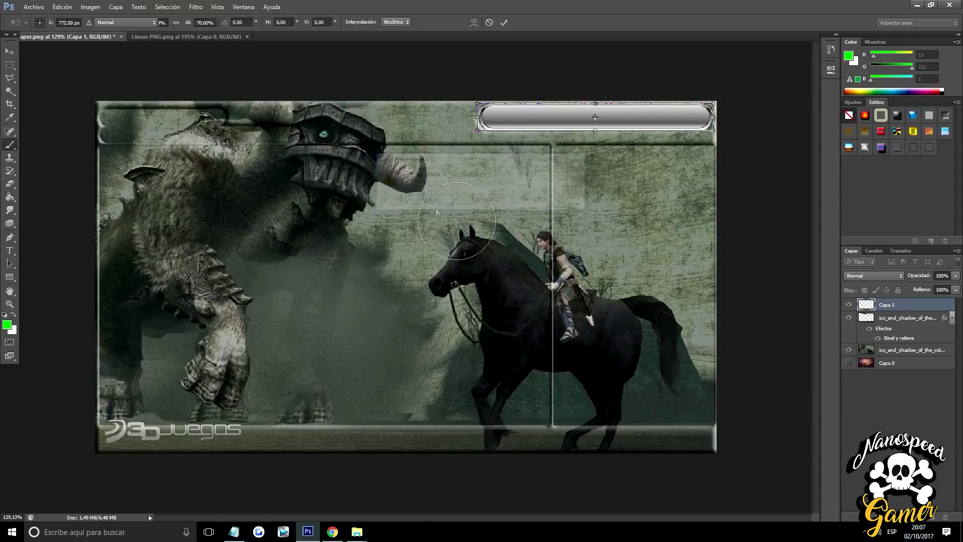
{"action": "scroll", "coordinate": [570, 237], "scroll_direction": "down", "scroll_amount": 5}
{"action": "scroll", "coordinate": [570, 237], "scroll_direction": "up", "scroll_amount": 2}
{"action": "scroll", "coordinate": [527, 215], "scroll_direction": "up", "scroll_amount": 3}
{"action": "scroll", "coordinate": [476, 191], "scroll_direction": "down", "scroll_amount": 3}
{"action": "scroll", "coordinate": [456, 180], "scroll_direction": "down", "scroll_amount": 2}
{"action": "scroll", "coordinate": [456, 179], "scroll_direction": "up", "scroll_amount": 5}
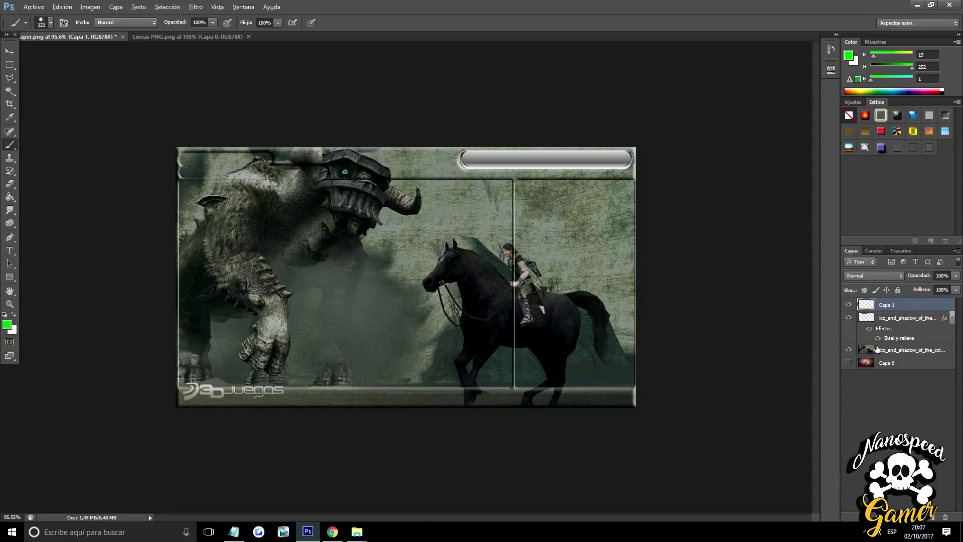
Delete the pasted silver bar layer from the wallpaper.
{"action": "key", "text": "Delete"}
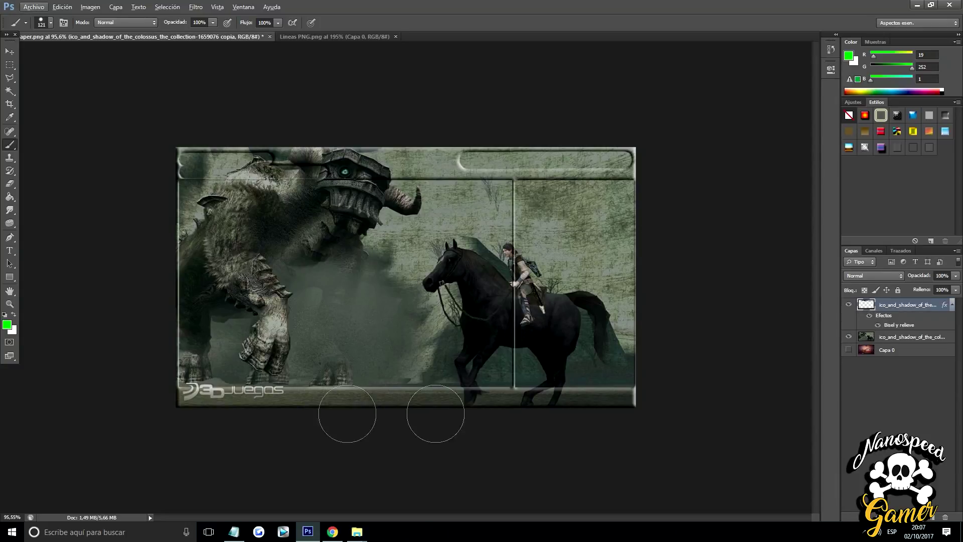
{"action": "scroll", "coordinate": [317, 313], "scroll_direction": "down", "scroll_amount": 1}
{"action": "scroll", "coordinate": [317, 313], "scroll_direction": "down", "scroll_amount": 1}
{"action": "scroll", "coordinate": [317, 313], "scroll_direction": "up", "scroll_amount": 2}
{"action": "scroll", "coordinate": [352, 321], "scroll_direction": "up", "scroll_amount": 3}
{"action": "scroll", "coordinate": [369, 331], "scroll_direction": "down", "scroll_amount": 1}
{"action": "scroll", "coordinate": [372, 328], "scroll_direction": "down", "scroll_amount": 1}
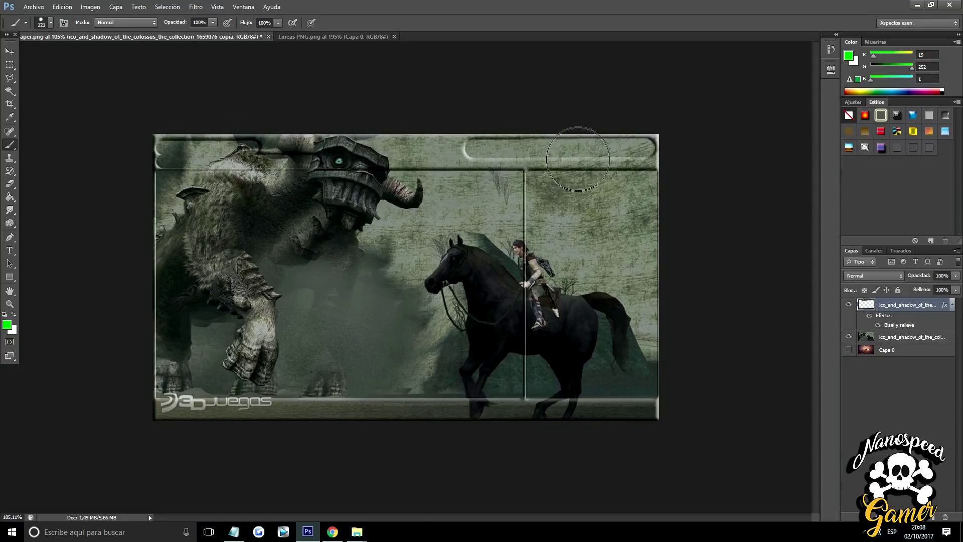
Bring up Save As for the wallpaper as Wallpaper.psd in Nueva carpeta.
{"action": "scroll", "coordinate": [680, 279], "scroll_direction": "down", "scroll_amount": 2}
{"action": "scroll", "coordinate": [585, 289], "scroll_direction": "down", "scroll_amount": 1}
{"action": "scroll", "coordinate": [584, 288], "scroll_direction": "up", "scroll_amount": 1}
{"action": "scroll", "coordinate": [582, 287], "scroll_direction": "up", "scroll_amount": 2}
{"action": "scroll", "coordinate": [582, 287], "scroll_direction": "down", "scroll_amount": 2}
{"action": "scroll", "coordinate": [585, 287], "scroll_direction": "up", "scroll_amount": 2}
{"action": "scroll", "coordinate": [585, 288], "scroll_direction": "up", "scroll_amount": 1}
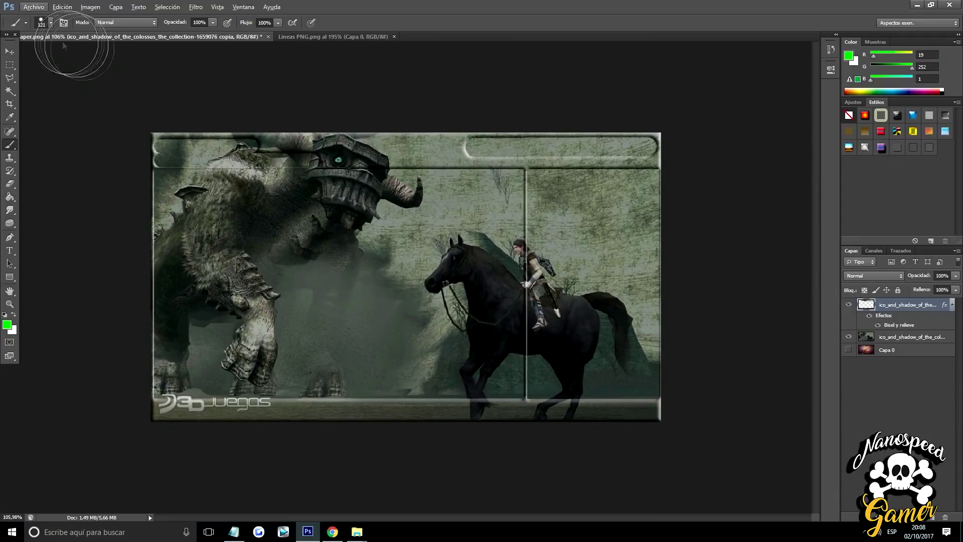
{"action": "left_click", "coordinate": [34, 7]}
{"action": "left_click", "coordinate": [51, 127]}
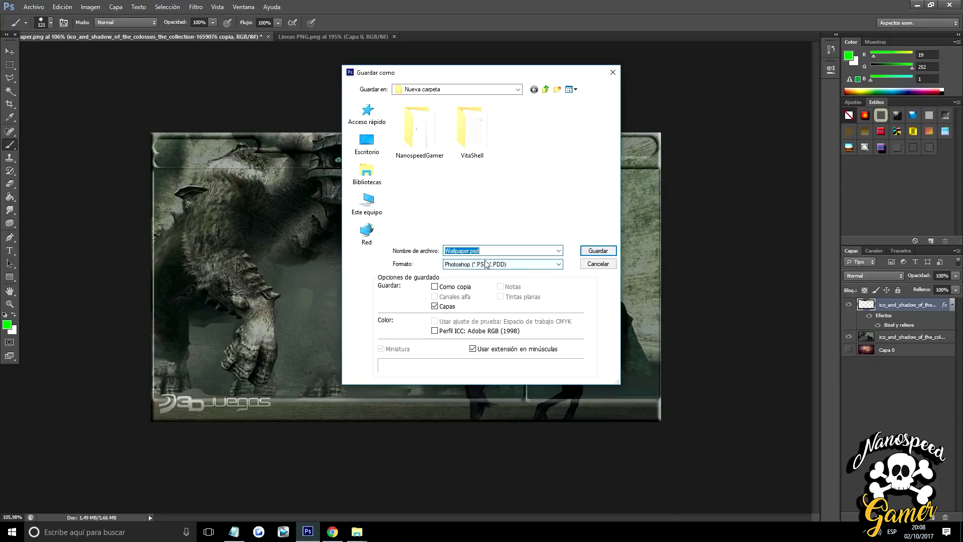
Save the wallpaper as Wallpaper.png in PNG format, keeping Menor/Lento and Ninguno options.
{"action": "left_click", "coordinate": [517, 264]}
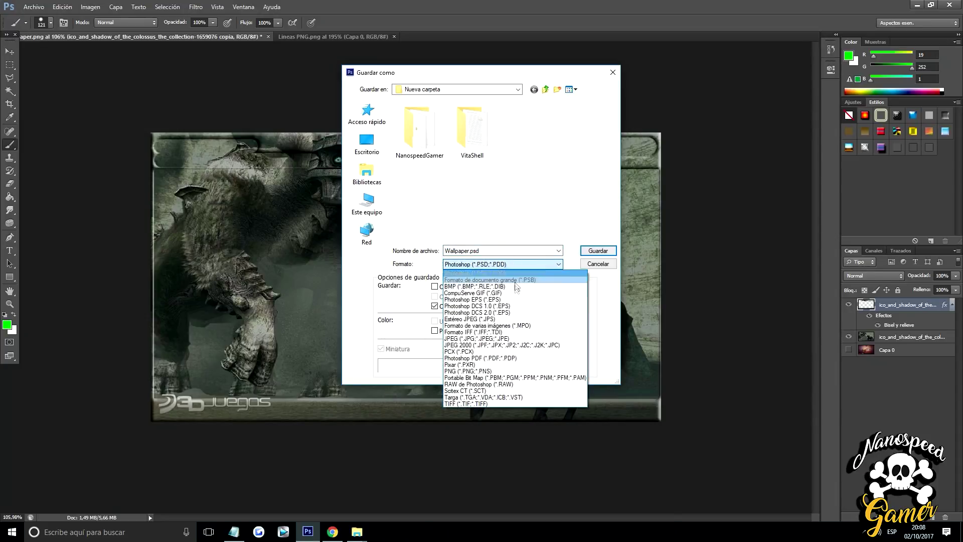
{"action": "left_click", "coordinate": [496, 371]}
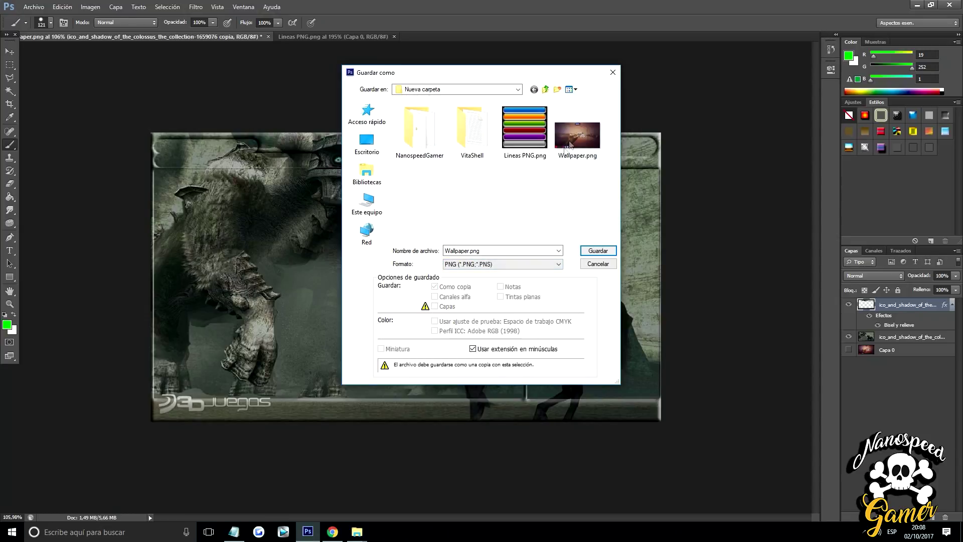
{"action": "left_click", "coordinate": [361, 152]}
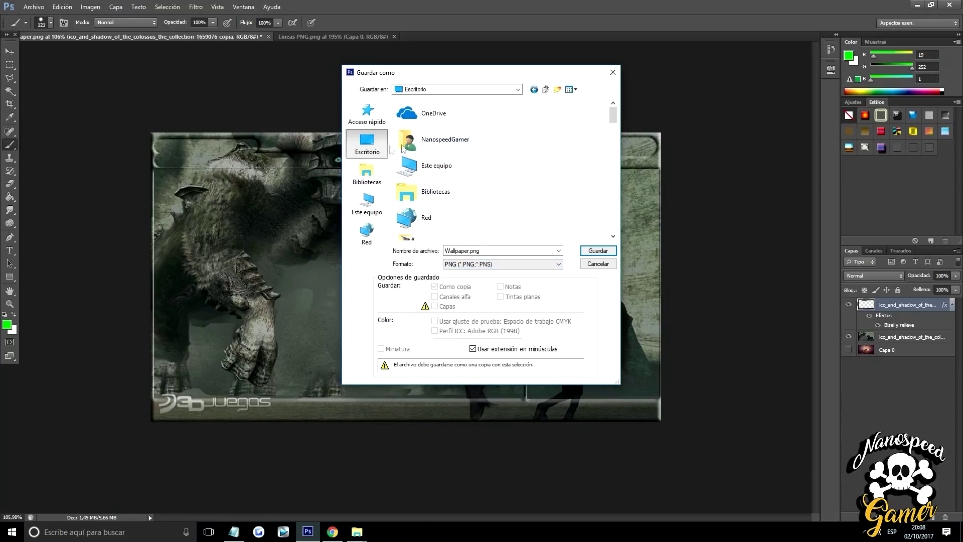
{"action": "left_click", "coordinate": [512, 250]}
{"action": "left_click", "coordinate": [603, 252]}
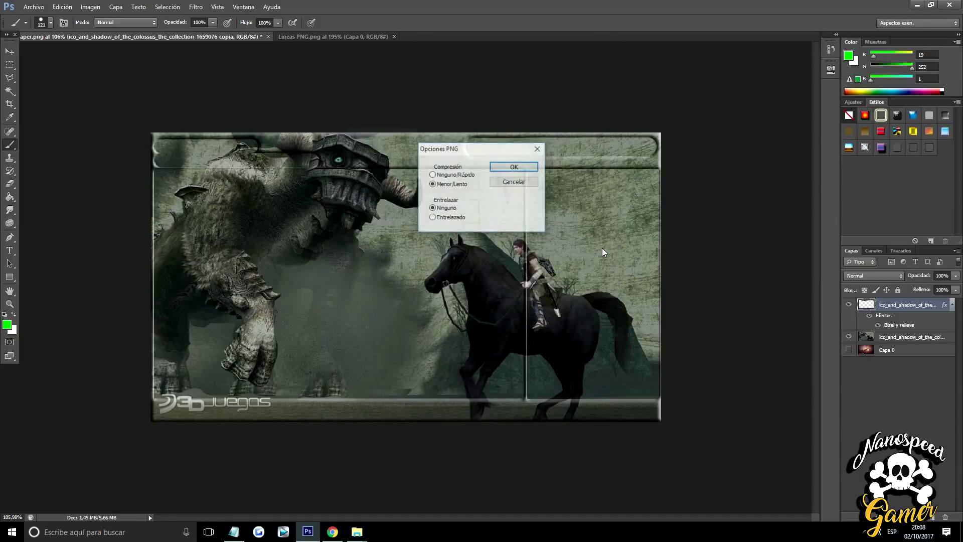
{"action": "left_click", "coordinate": [526, 169]}
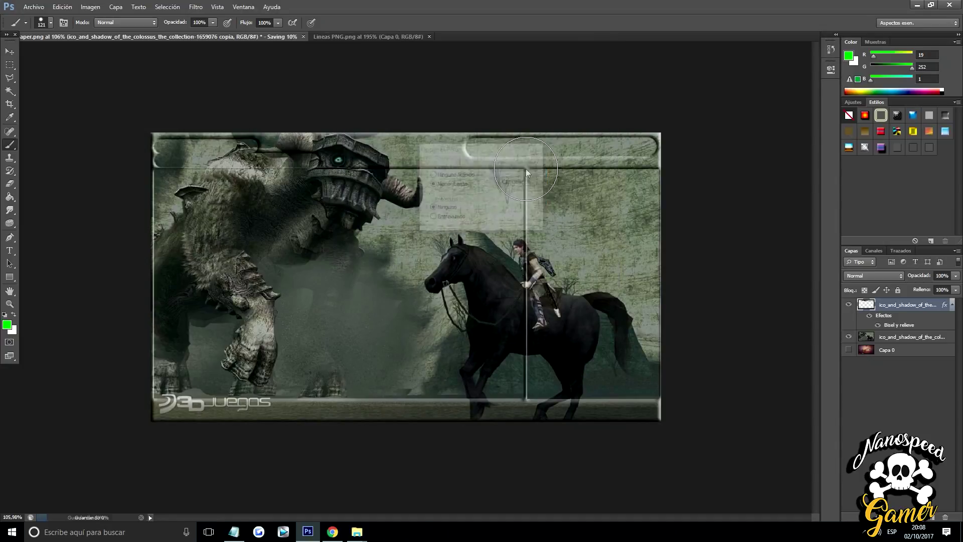
{"action": "left_click", "coordinate": [921, 6]}
Check the saved Wallpaper.png, then open NanospeedGamer's context.png in Photoshop CS6.
{"action": "left_click", "coordinate": [273, 117]}
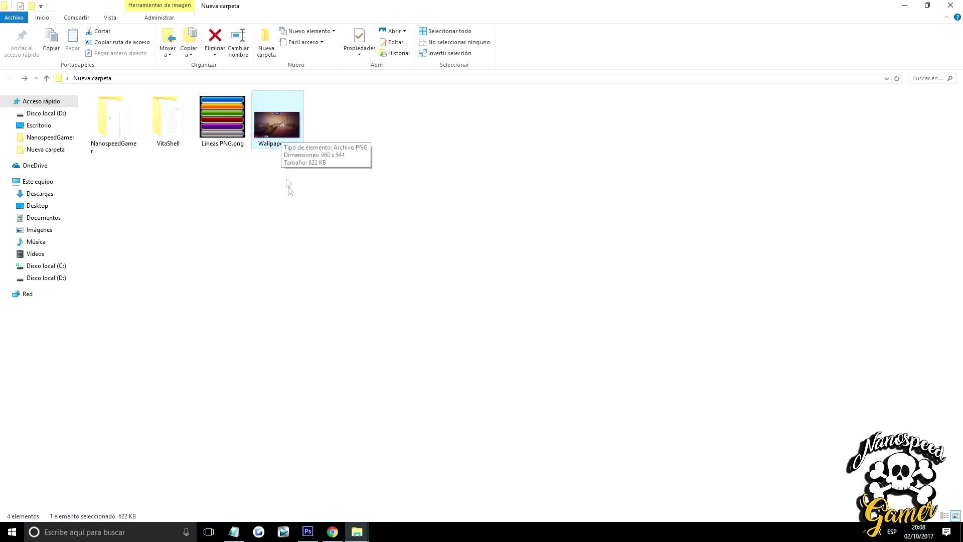
{"action": "double_click", "coordinate": [115, 128]}
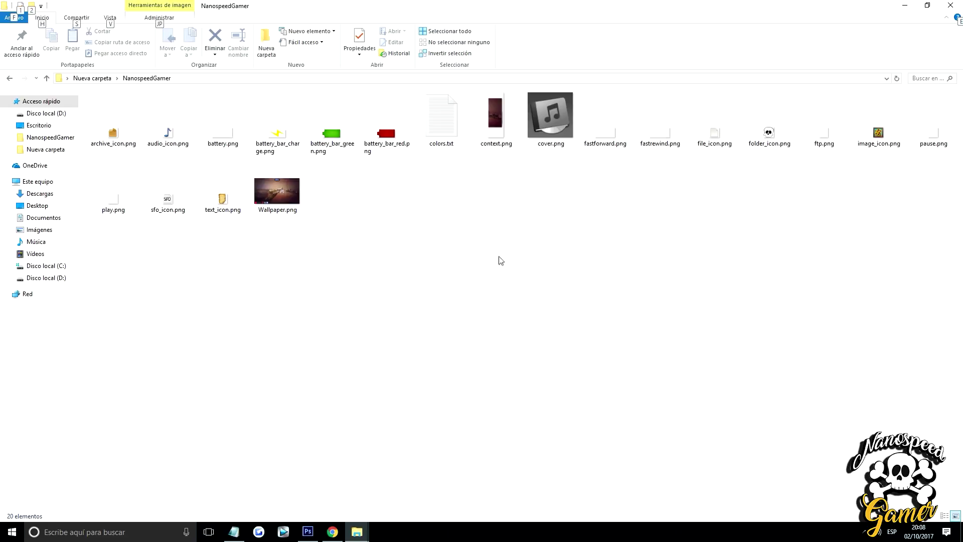
{"action": "scroll", "coordinate": [501, 261], "scroll_direction": "up", "scroll_amount": 2, "text": "ctrl"}
{"action": "scroll", "coordinate": [500, 261], "scroll_direction": "up", "scroll_amount": 1, "text": "ctrl"}
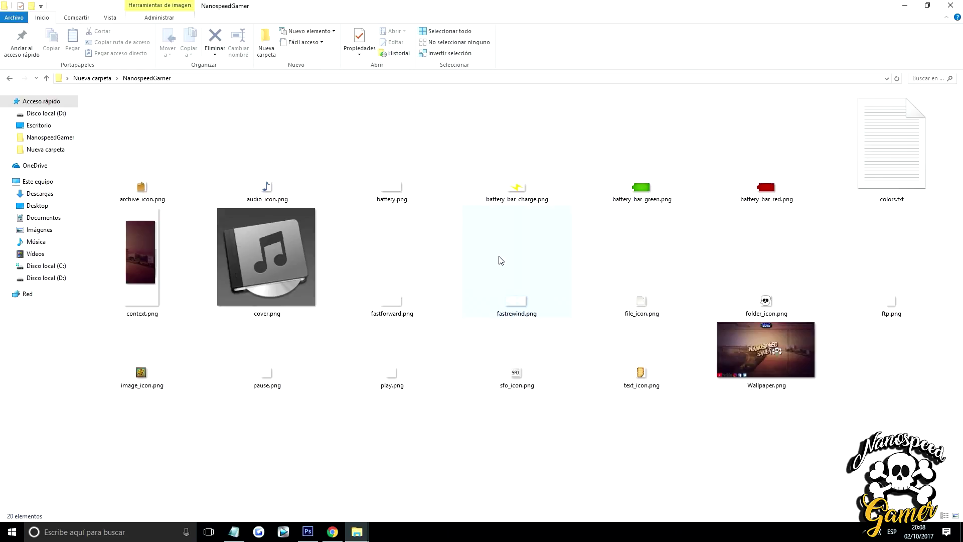
{"action": "left_click", "coordinate": [168, 229]}
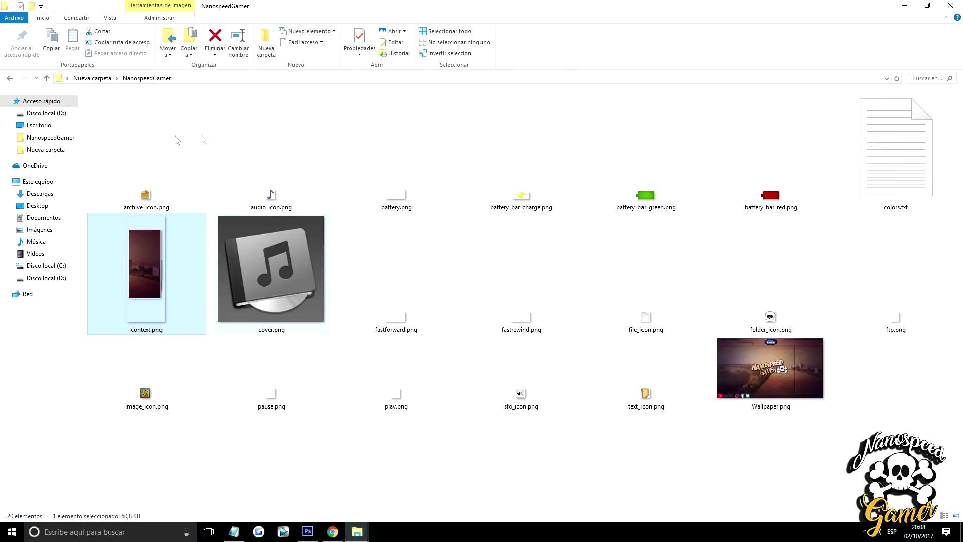
{"action": "right_click", "coordinate": [140, 260]}
{"action": "mouse_move", "coordinate": [166, 341]}
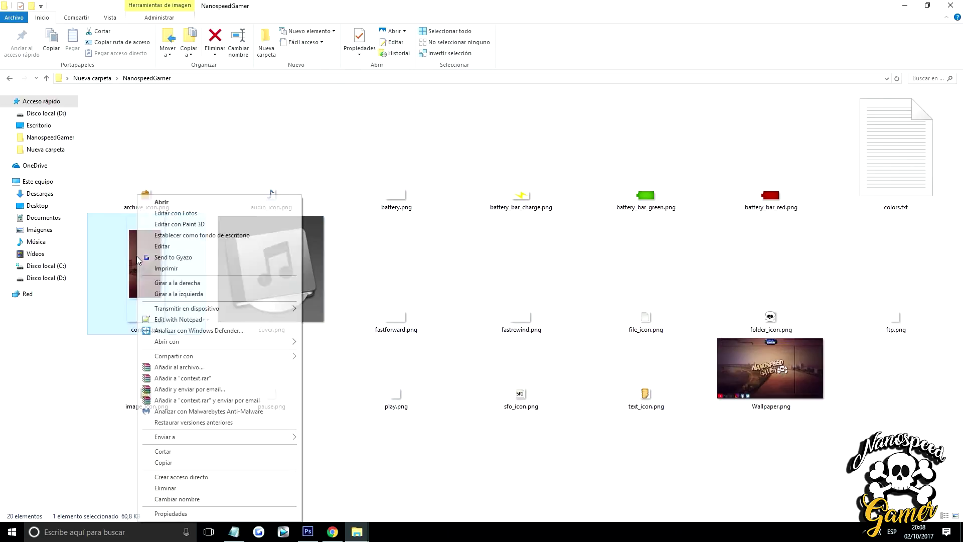
{"action": "left_click", "coordinate": [324, 345]}
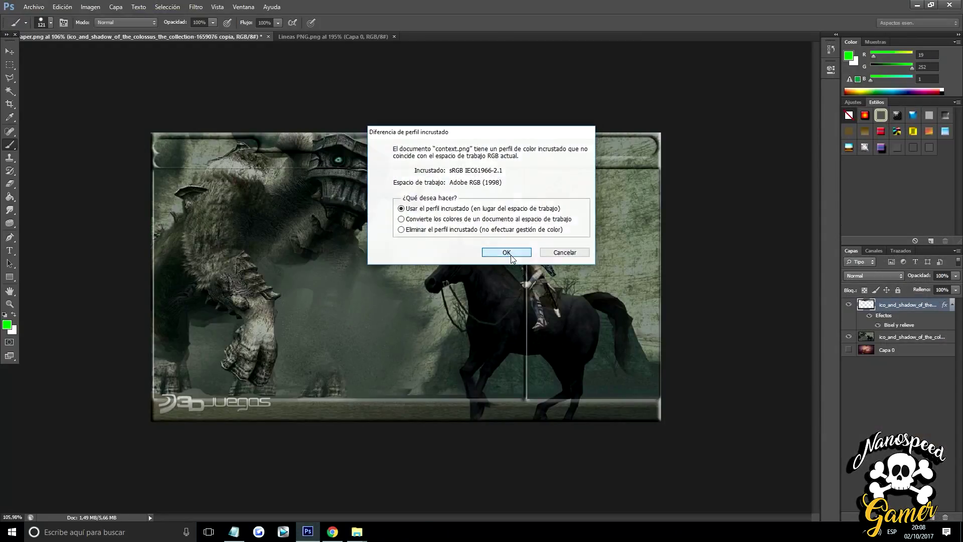
Keep context.png's embedded profile ('Usar el perfil incrustado'), inspect it, then switch back to the wallpaper.
{"action": "left_click", "coordinate": [506, 252]}
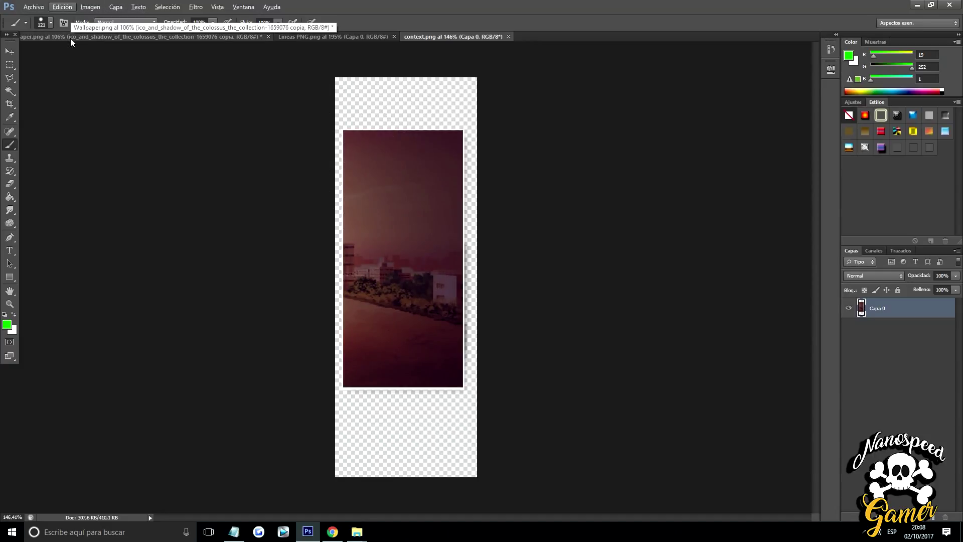
{"action": "scroll", "coordinate": [276, 176], "scroll_direction": "up", "scroll_amount": 5}
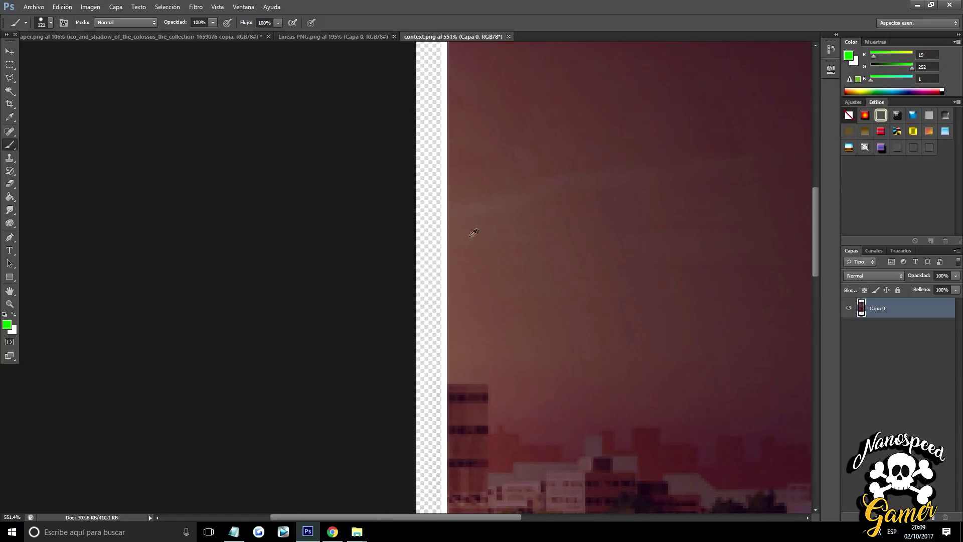
{"action": "scroll", "coordinate": [446, 219], "scroll_direction": "down", "scroll_amount": 2}
{"action": "scroll", "coordinate": [447, 225], "scroll_direction": "down", "scroll_amount": 2}
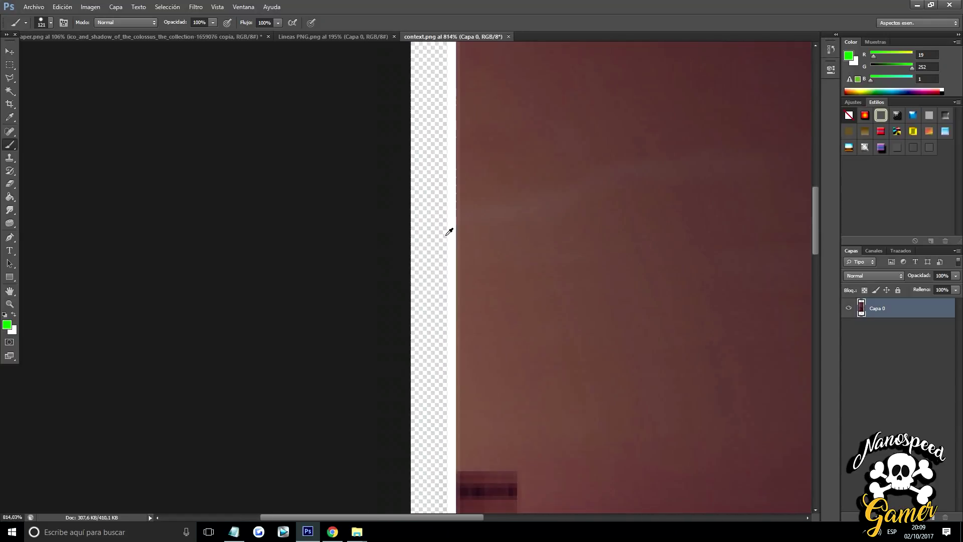
{"action": "scroll", "coordinate": [448, 233], "scroll_direction": "down", "scroll_amount": 1}
{"action": "scroll", "coordinate": [447, 229], "scroll_direction": "down", "scroll_amount": 2}
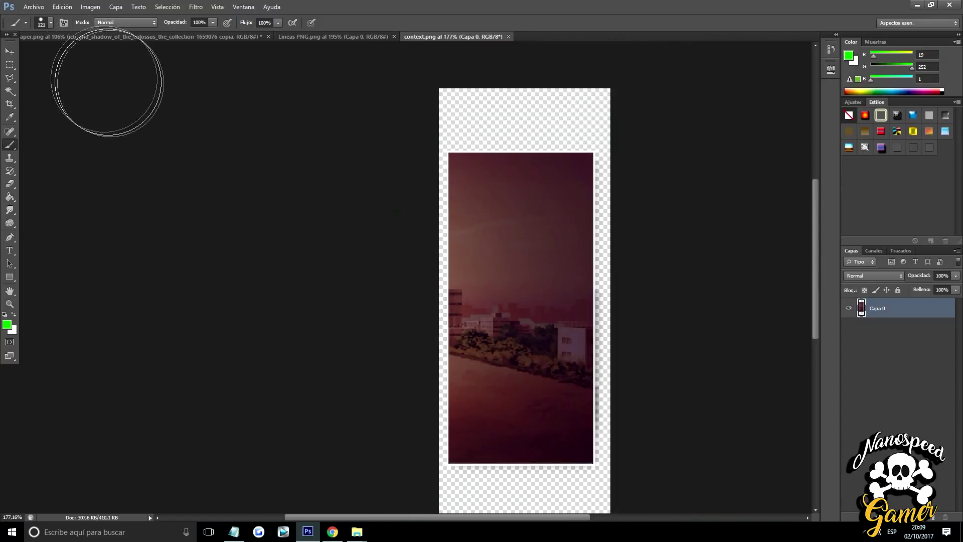
{"action": "left_click", "coordinate": [58, 35]}
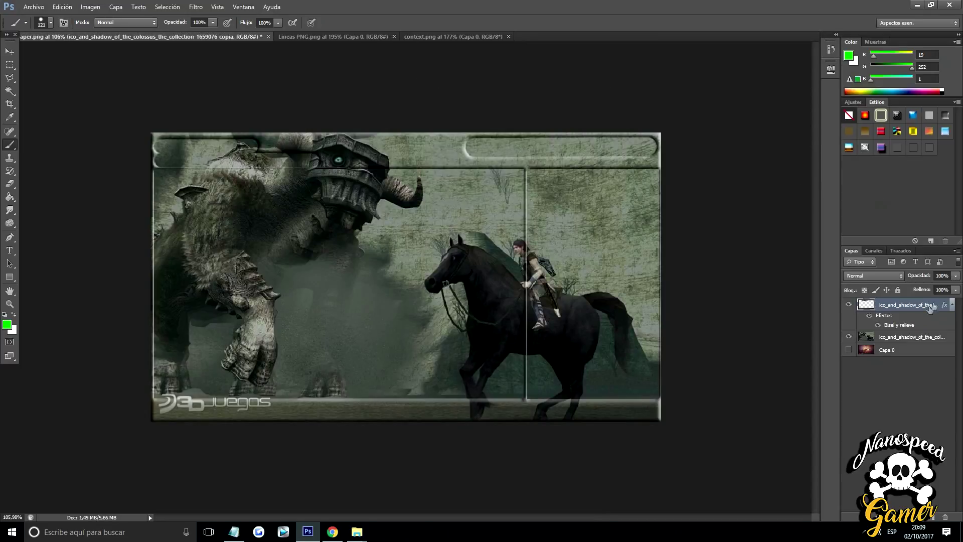
Hide the bevelled frame layer and marquee a tall strip right of the horse, then switch to context.png.
{"action": "left_click", "coordinate": [889, 336]}
{"action": "left_click", "coordinate": [849, 305]}
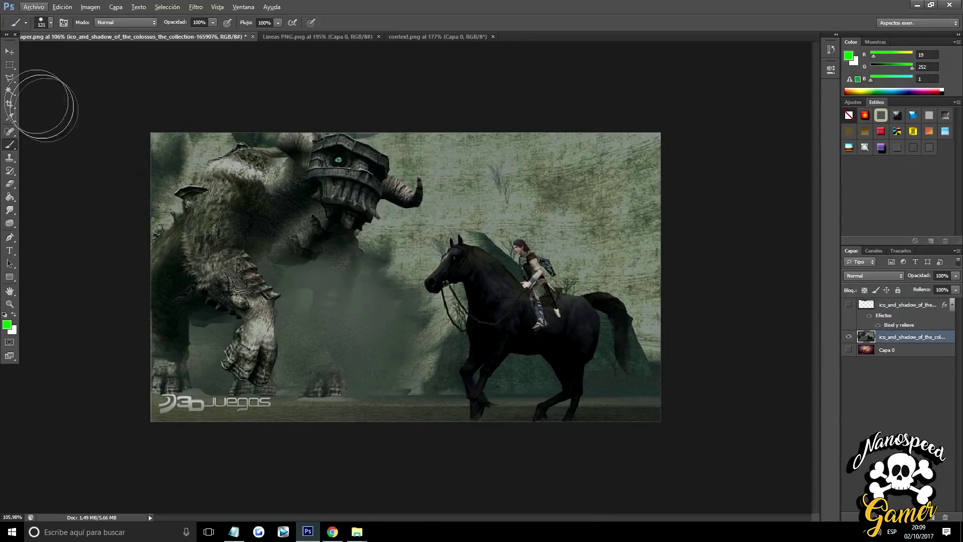
{"action": "left_click", "coordinate": [9, 65]}
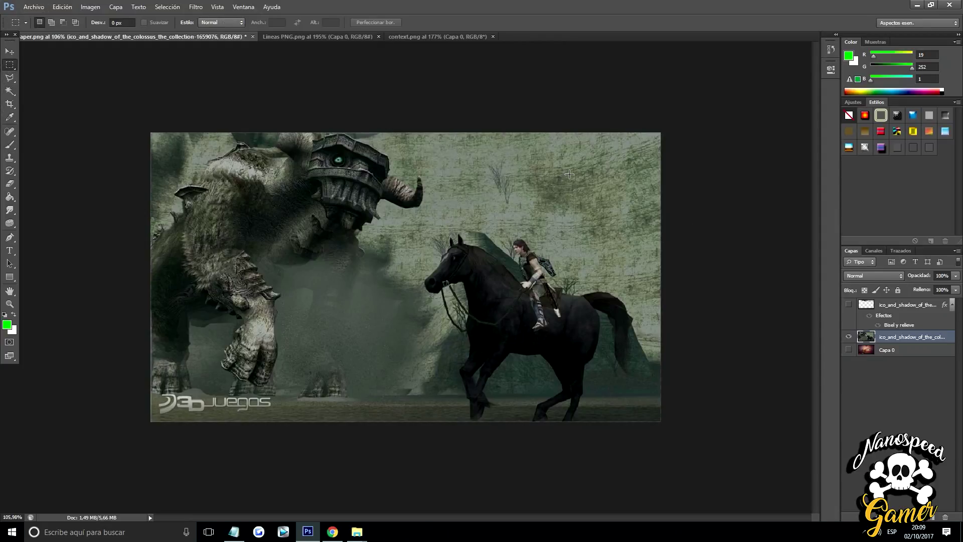
{"action": "left_click_drag", "start_coordinate": [570, 176], "coordinate": [652, 363]}
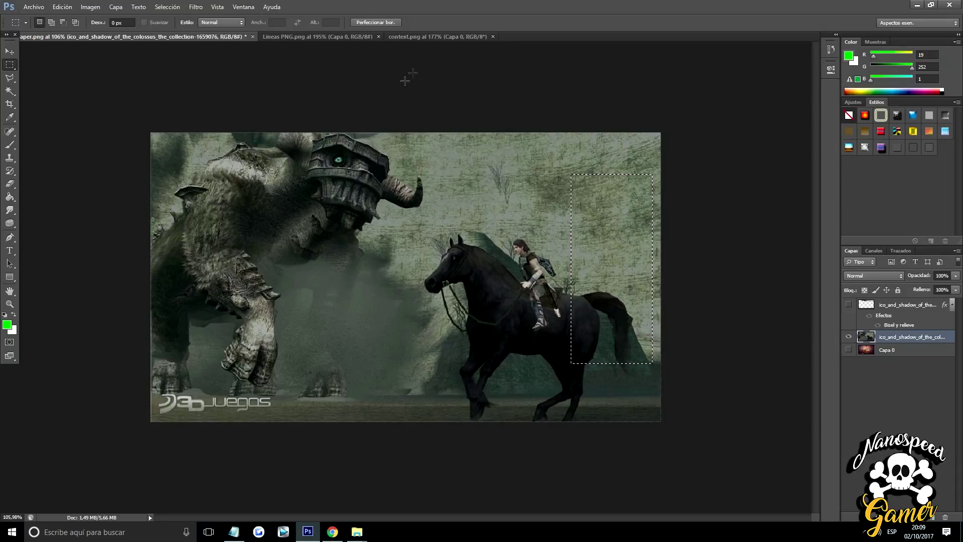
{"action": "left_click", "coordinate": [444, 36]}
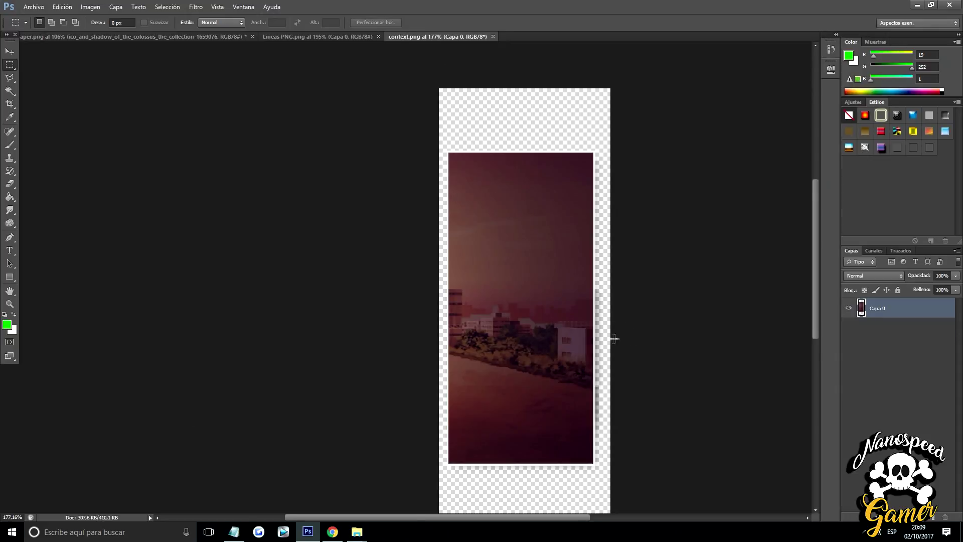
{"action": "scroll", "coordinate": [623, 339], "scroll_direction": "up", "scroll_amount": 1, "text": "alt"}
Paste the colossus strip into context.png and move it over the red photo with Free Transform.
{"action": "key", "text": "ctrl+v"}
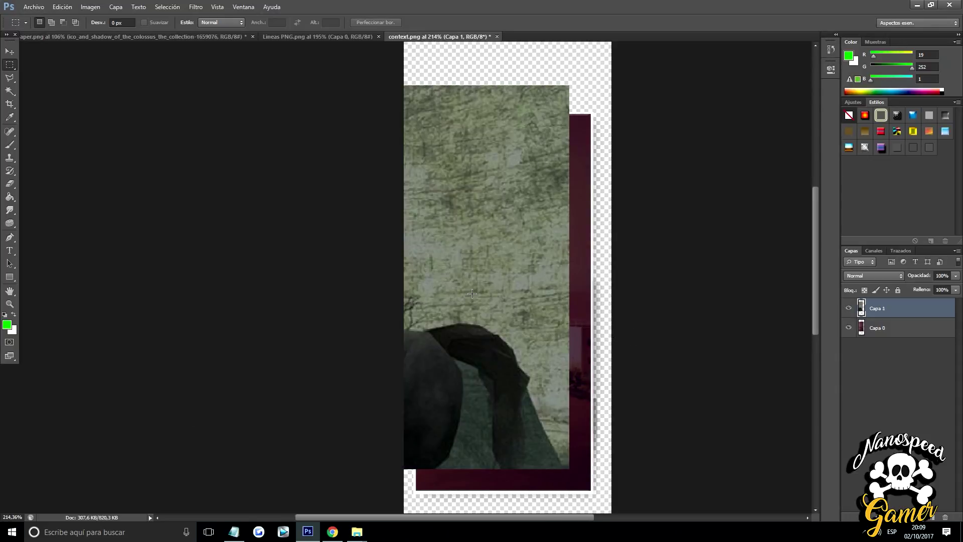
{"action": "right_click", "coordinate": [472, 293]}
{"action": "left_click", "coordinate": [528, 385]}
{"action": "mouse_move", "coordinate": [475, 308]}
{"action": "left_mouse_down"}
{"action": "mouse_move", "coordinate": [499, 333]}
{"action": "mouse_move", "coordinate": [489, 335]}
{"action": "left_mouse_up"}
{"action": "scroll", "coordinate": [530, 233], "scroll_direction": "up", "scroll_amount": 2, "text": "alt"}
{"action": "scroll", "coordinate": [510, 224], "scroll_direction": "up", "scroll_amount": 2, "text": "alt"}
Stretch the strip's left, right, top and bottom edges to cover the canvas.
{"action": "left_click_drag", "start_coordinate": [663, 414], "coordinate": [682, 412]}
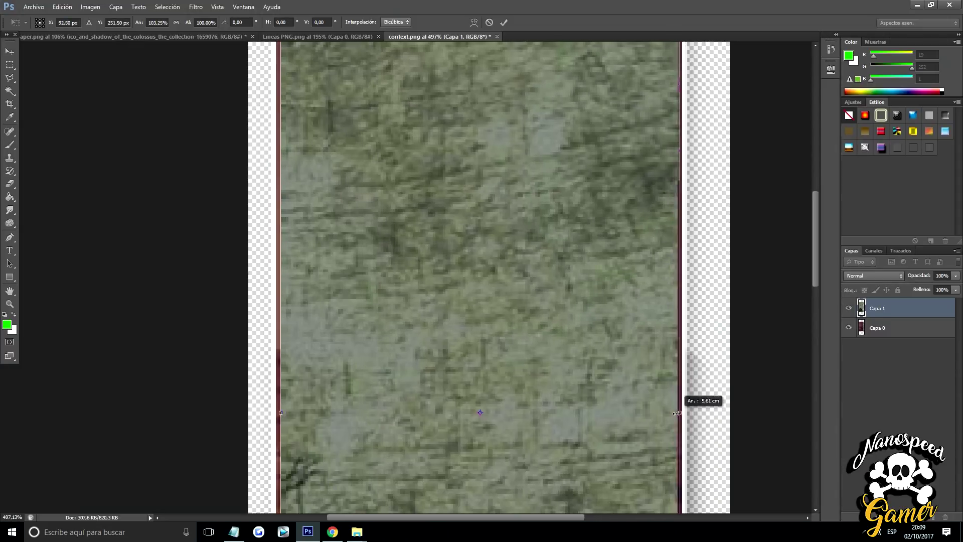
{"action": "scroll", "coordinate": [291, 421], "scroll_direction": "up", "scroll_amount": 2, "text": "alt"}
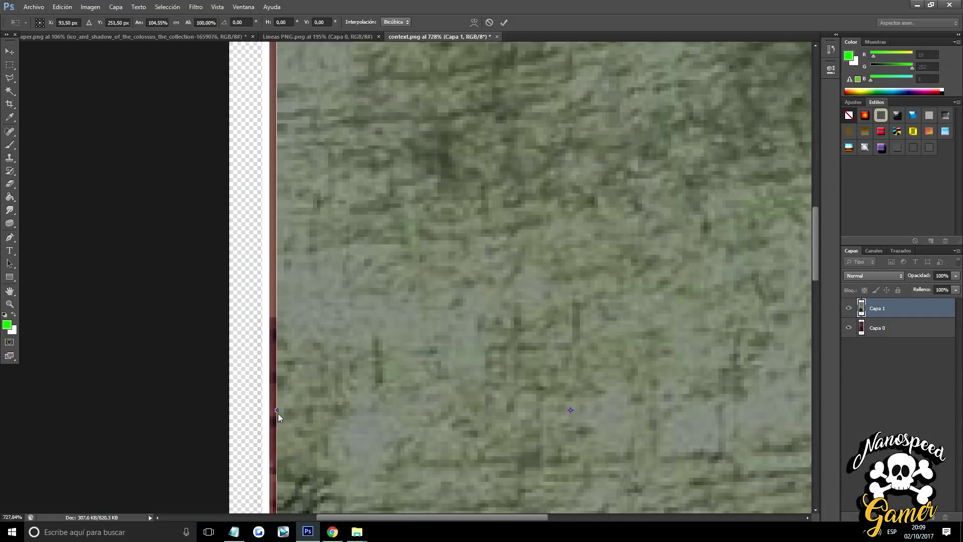
{"action": "left_click_drag", "start_coordinate": [278, 414], "coordinate": [270, 410]}
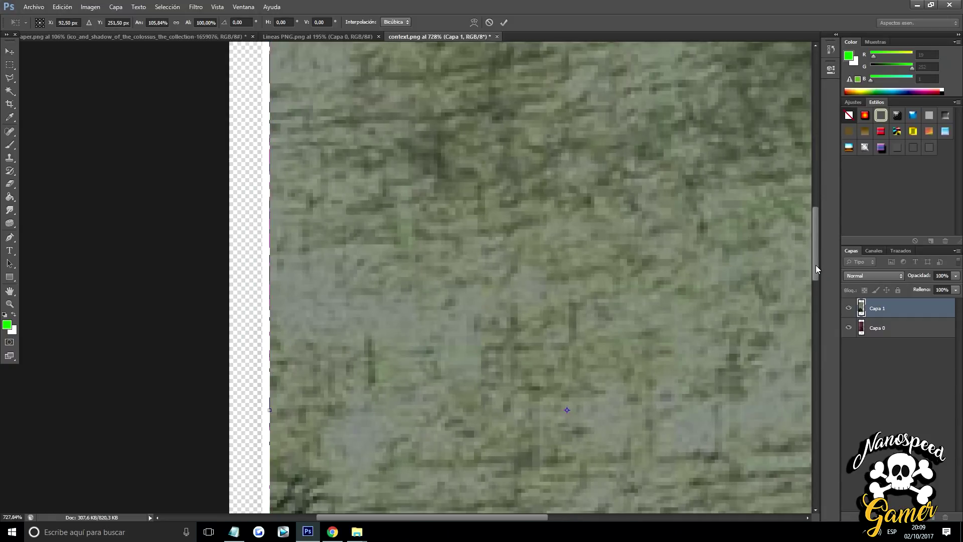
{"action": "left_click_drag", "start_coordinate": [817, 269], "coordinate": [833, 181]}
{"action": "left_click_drag", "start_coordinate": [569, 318], "coordinate": [569, 315]}
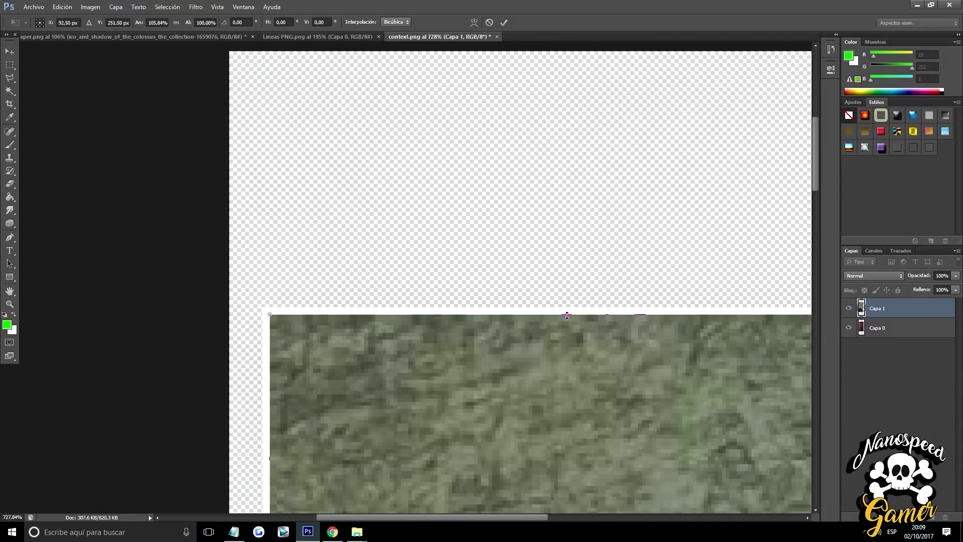
{"action": "left_click_drag", "start_coordinate": [814, 172], "coordinate": [813, 396]}
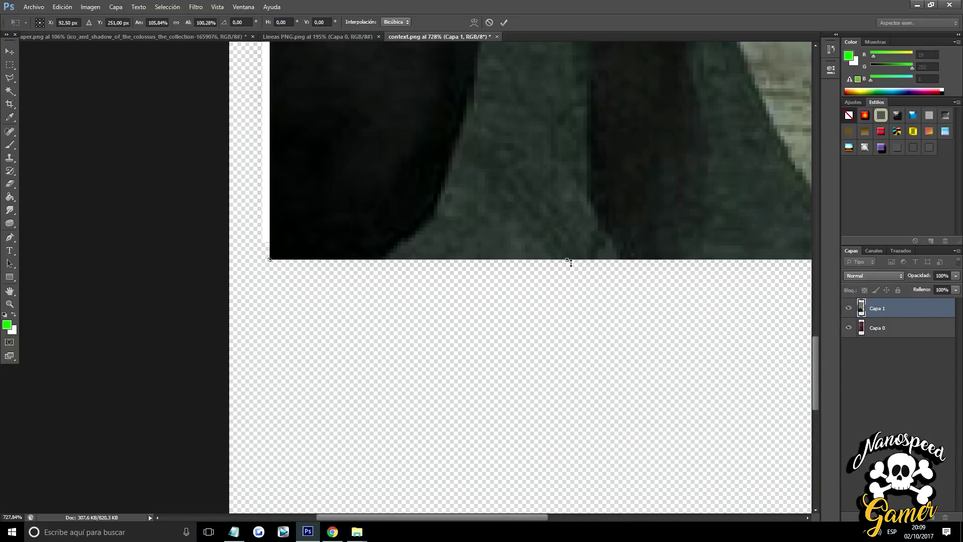
{"action": "left_click_drag", "start_coordinate": [571, 263], "coordinate": [566, 229]}
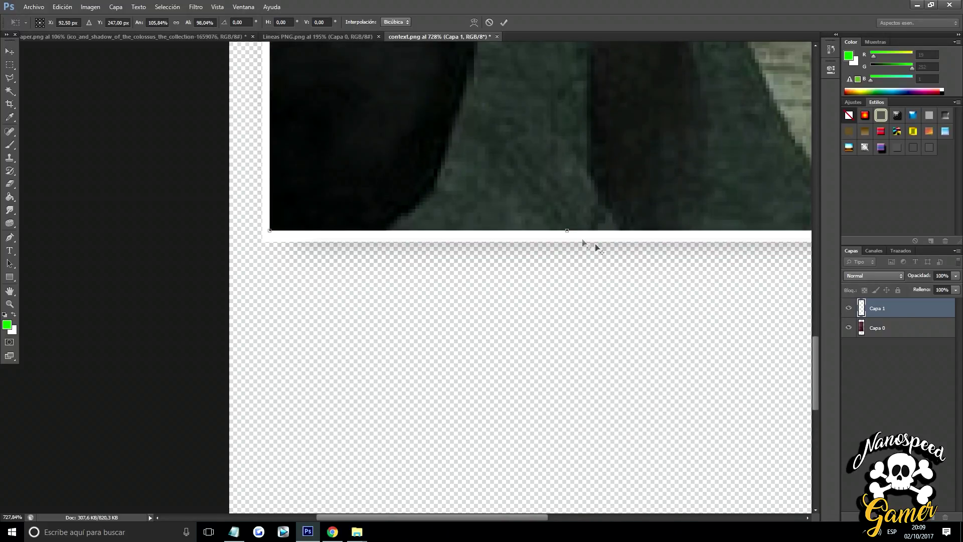
{"action": "scroll", "coordinate": [645, 283], "scroll_direction": "down", "scroll_amount": 3}
{"action": "scroll", "coordinate": [645, 284], "scroll_direction": "down", "scroll_amount": 3}
{"action": "scroll", "coordinate": [646, 285], "scroll_direction": "down", "scroll_amount": 2}
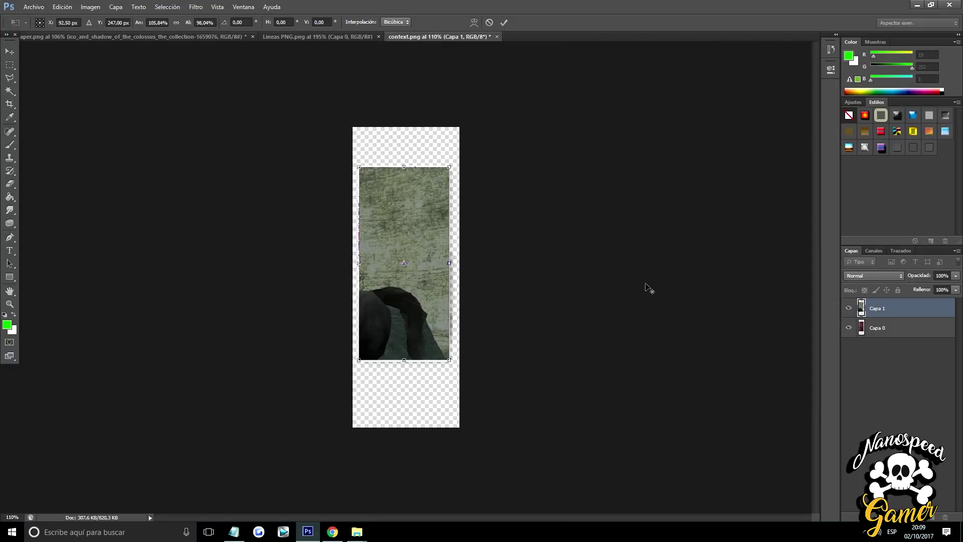
{"action": "scroll", "coordinate": [447, 275], "scroll_direction": "up", "scroll_amount": 3}
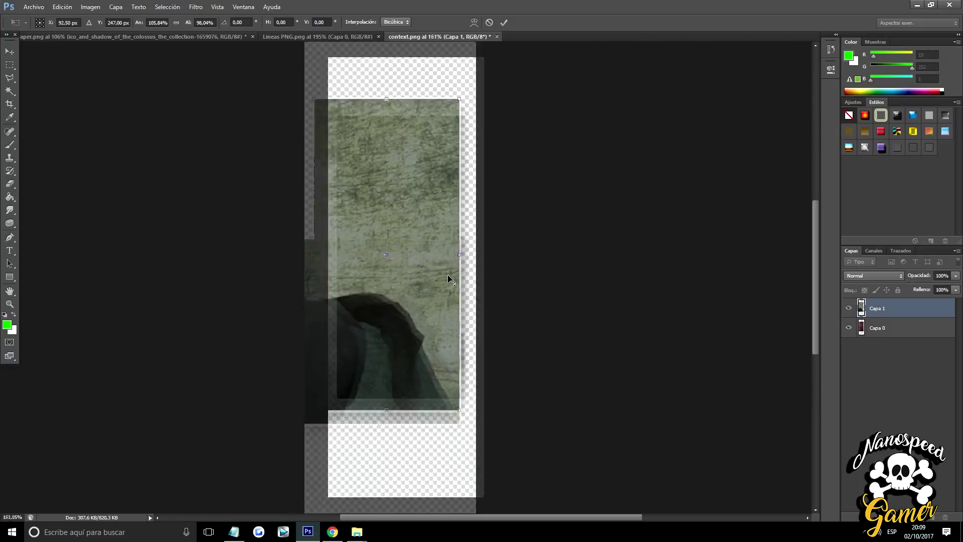
{"action": "left_click", "coordinate": [35, 7]}
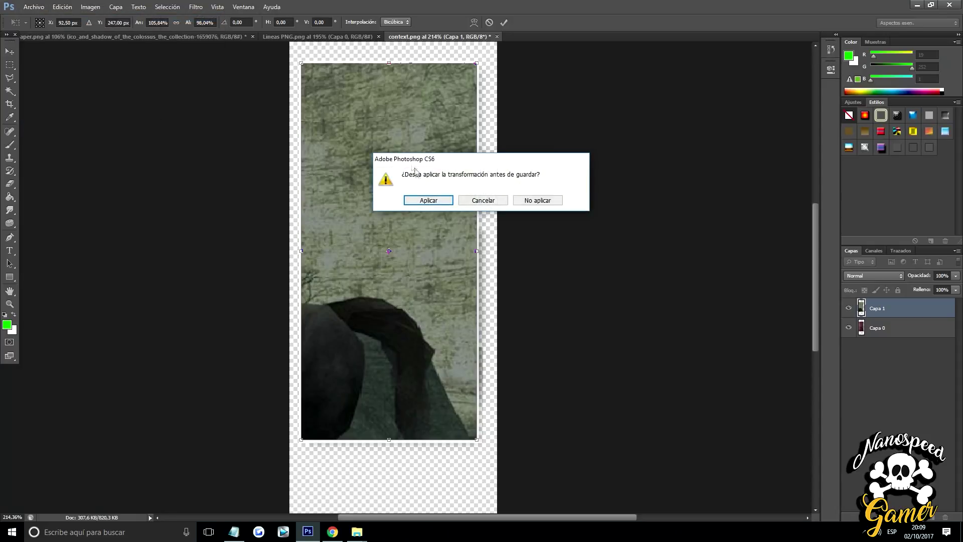
Apply the transform and save context.png as a PNG on the desktop (Escritorio).
{"action": "left_click", "coordinate": [426, 199]}
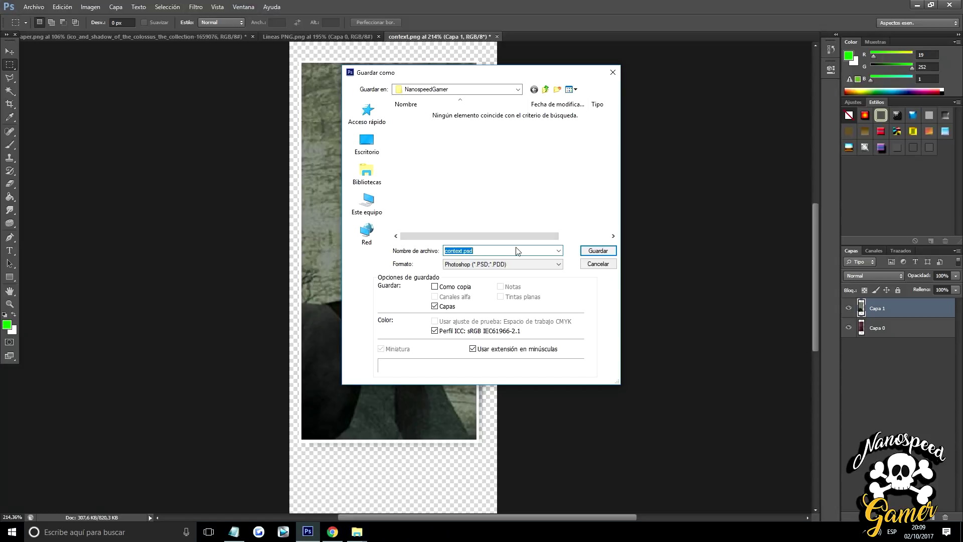
{"action": "left_click", "coordinate": [511, 264]}
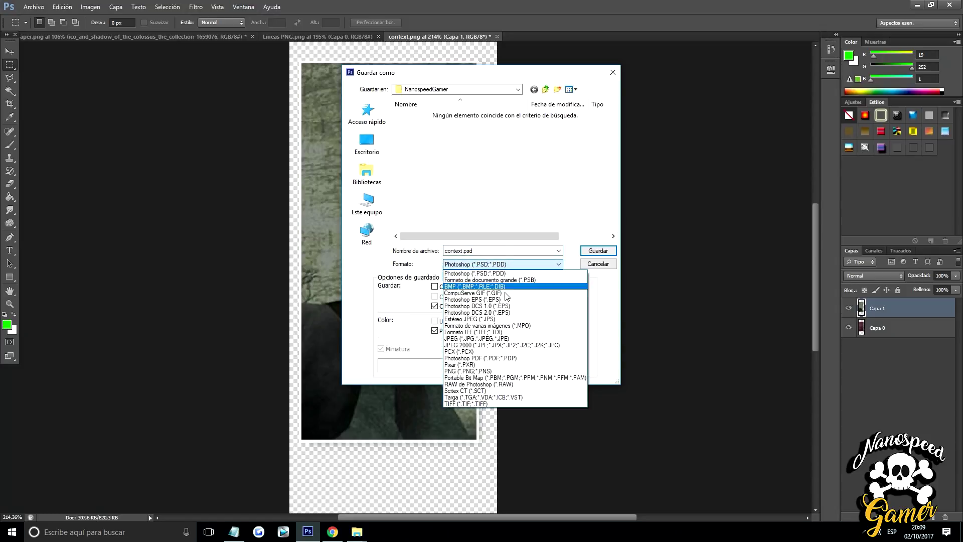
{"action": "left_click", "coordinate": [490, 371]}
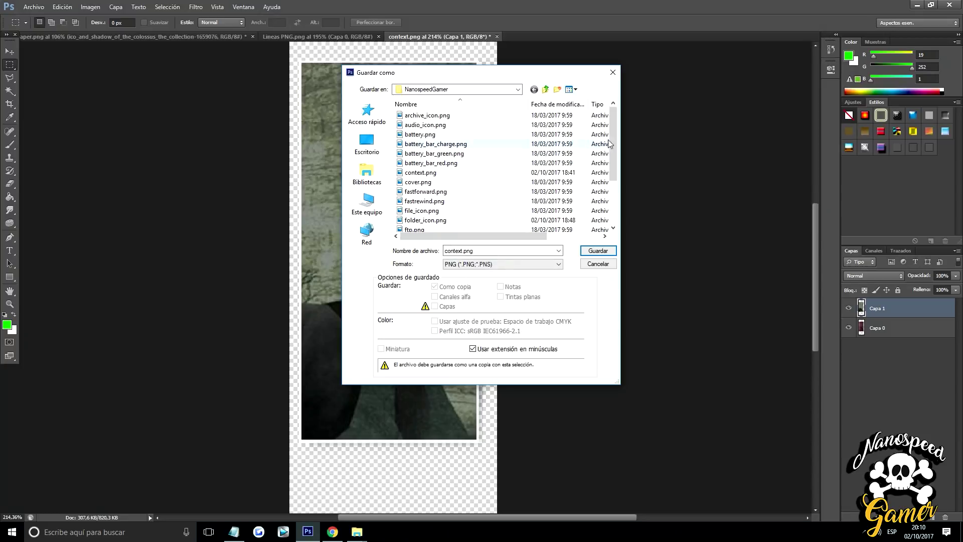
{"action": "scroll", "coordinate": [608, 145], "scroll_direction": "down", "scroll_amount": 3}
{"action": "left_click", "coordinate": [350, 144]}
{"action": "left_click", "coordinate": [598, 252]}
{"action": "left_click", "coordinate": [514, 167]}
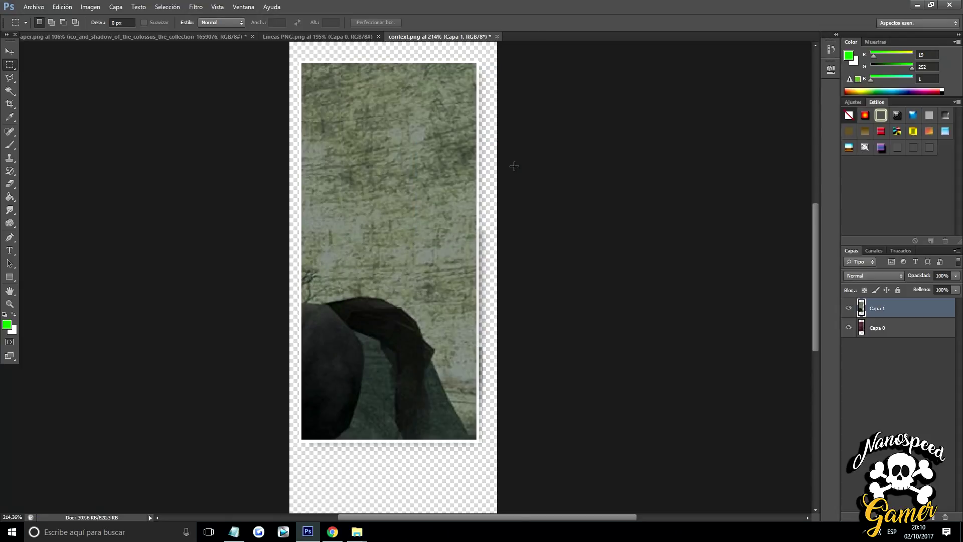
{"action": "left_click", "coordinate": [915, 6]}
Gather context.png and Wallpaper.png together on the desktop and select both.
{"action": "left_click", "coordinate": [905, 5]}
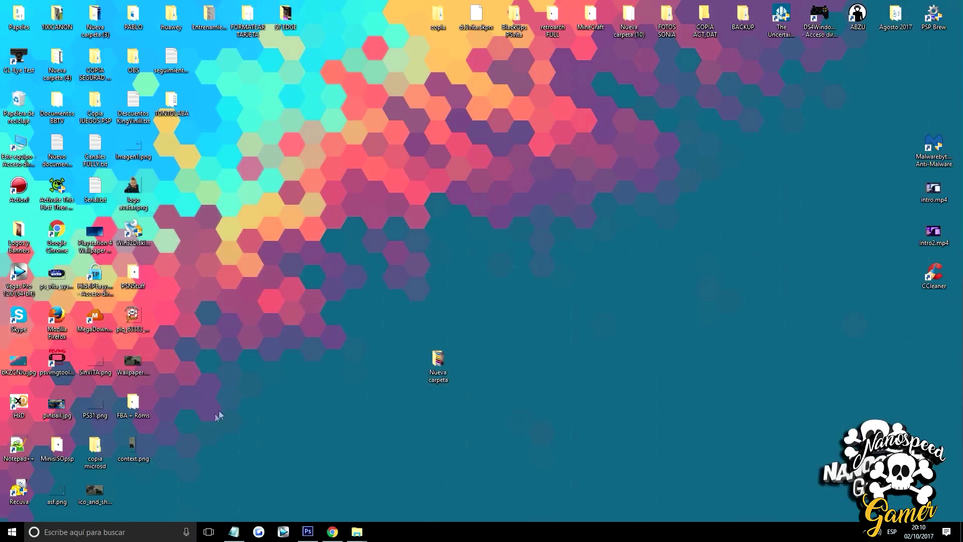
{"action": "left_click_drag", "start_coordinate": [131, 446], "coordinate": [354, 269]}
{"action": "left_click_drag", "start_coordinate": [133, 361], "coordinate": [402, 271]}
{"action": "left_click_drag", "start_coordinate": [429, 301], "coordinate": [345, 256]}
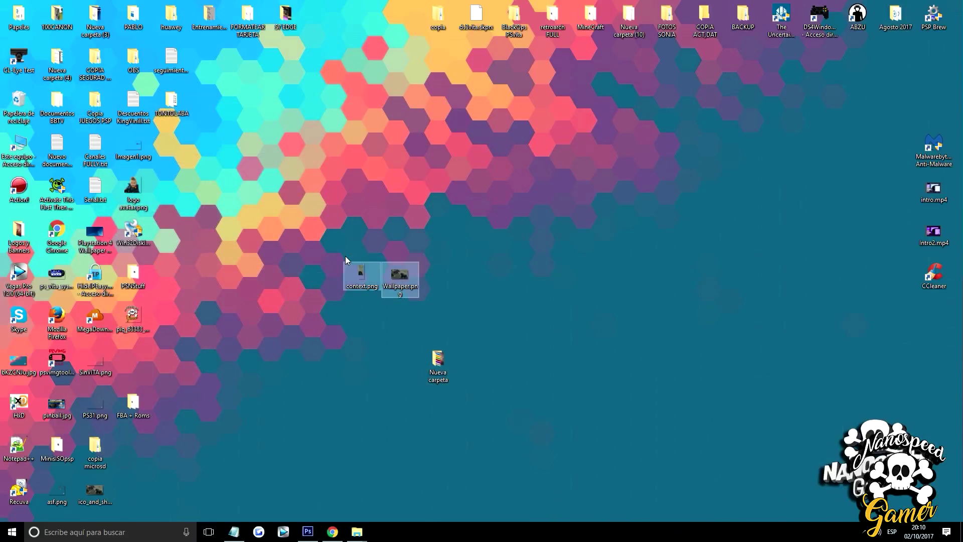
Paste the images into Nueva carpeta, skip replacing Wallpaper.png, and delete the pasted context.png.
{"action": "double_click", "coordinate": [438, 360]}
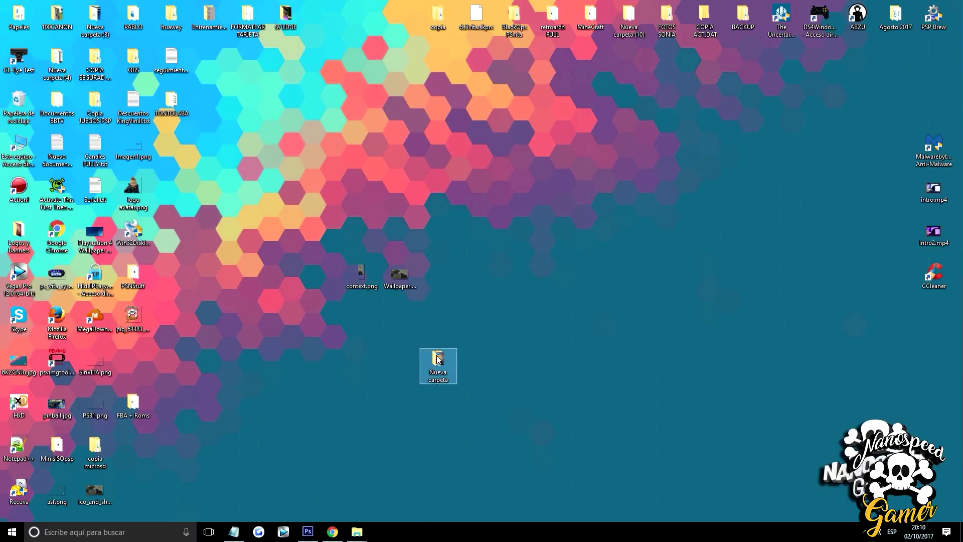
{"action": "right_click", "coordinate": [275, 297]}
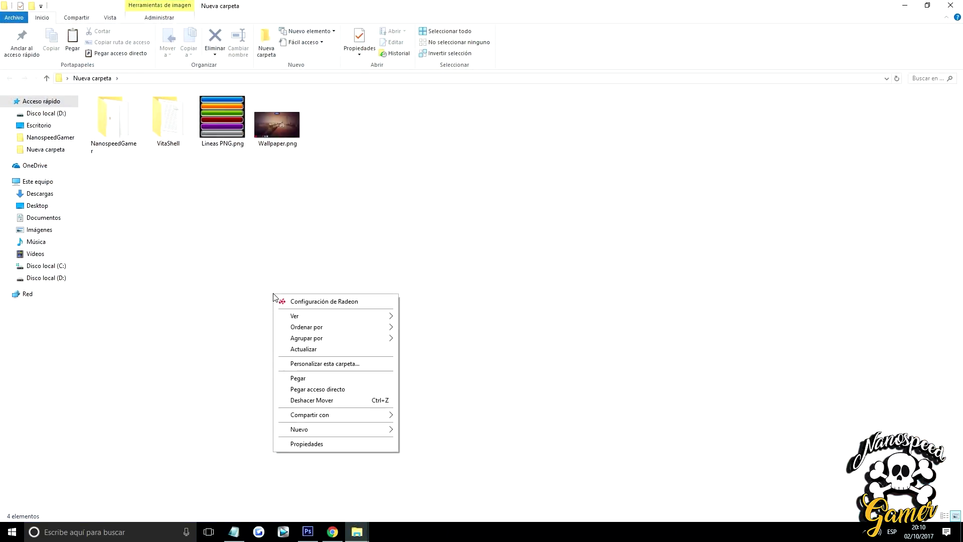
{"action": "left_click", "coordinate": [323, 376]}
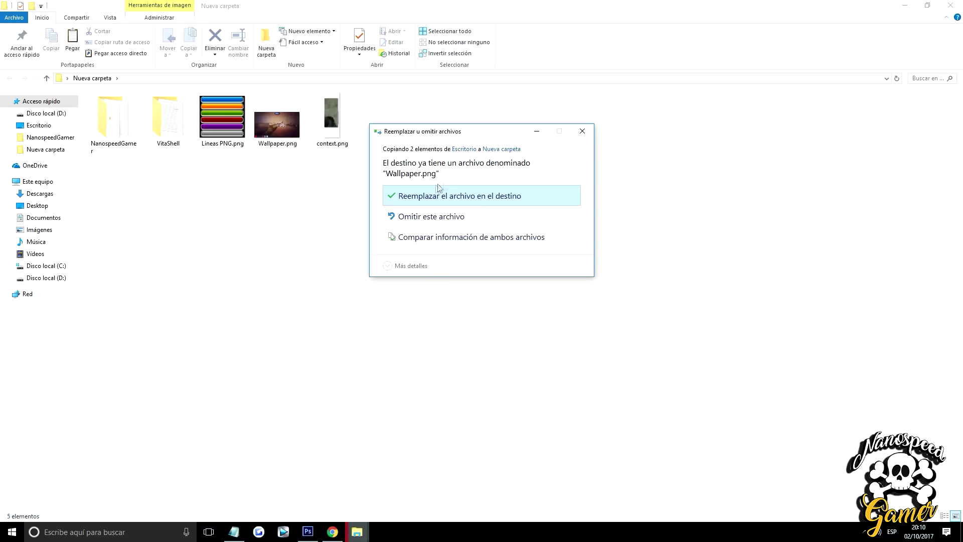
{"action": "left_click", "coordinate": [581, 132]}
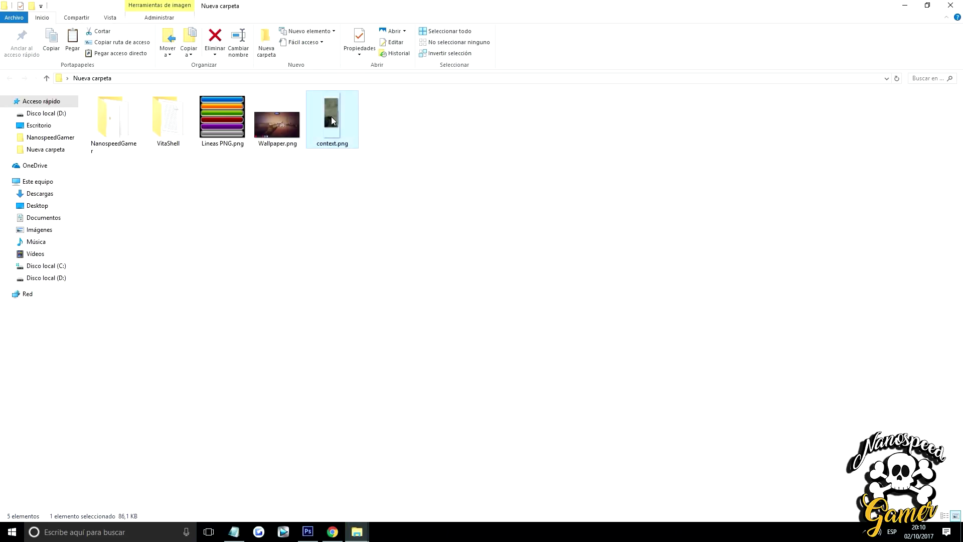
{"action": "key", "text": "Delete"}
Create desktop folder Nueva carpeta (2), move both images into it, and open it.
{"action": "left_click", "coordinate": [904, 5]}
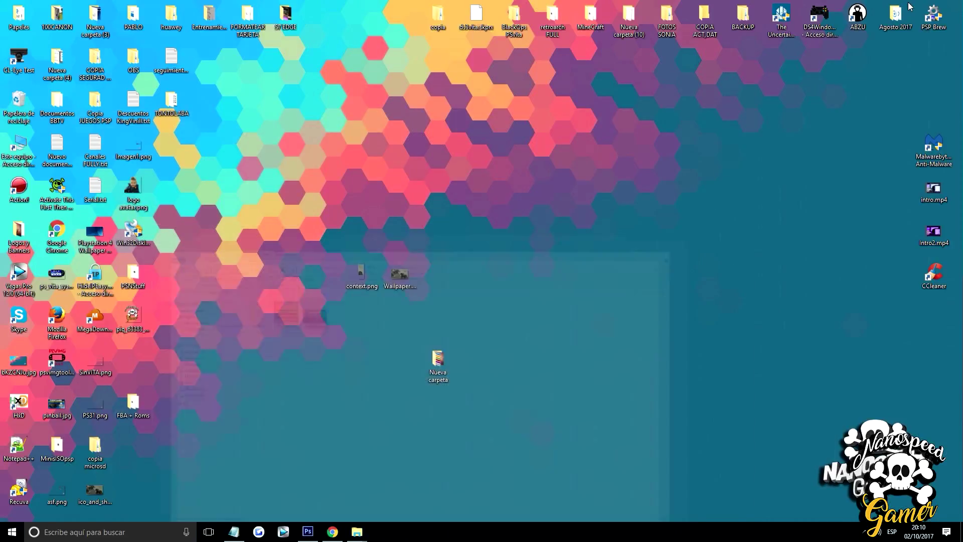
{"action": "right_click", "coordinate": [178, 333]}
{"action": "right_click", "coordinate": [224, 229]}
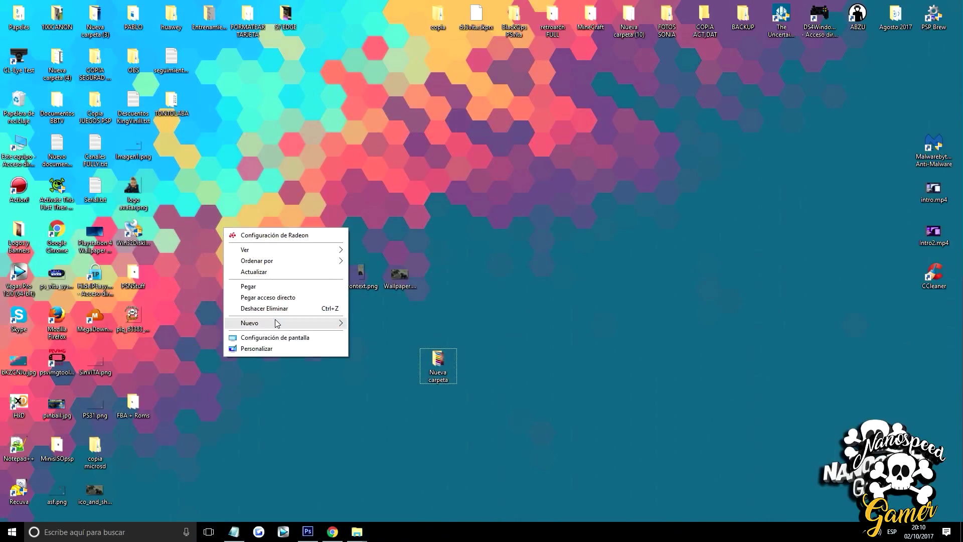
{"action": "left_click", "coordinate": [363, 323]}
{"action": "mouse_move", "coordinate": [416, 296]}
{"action": "left_mouse_down"}
{"action": "mouse_move", "coordinate": [345, 261]}
{"action": "mouse_move", "coordinate": [248, 237]}
{"action": "left_mouse_up"}
{"action": "double_click", "coordinate": [248, 236]}
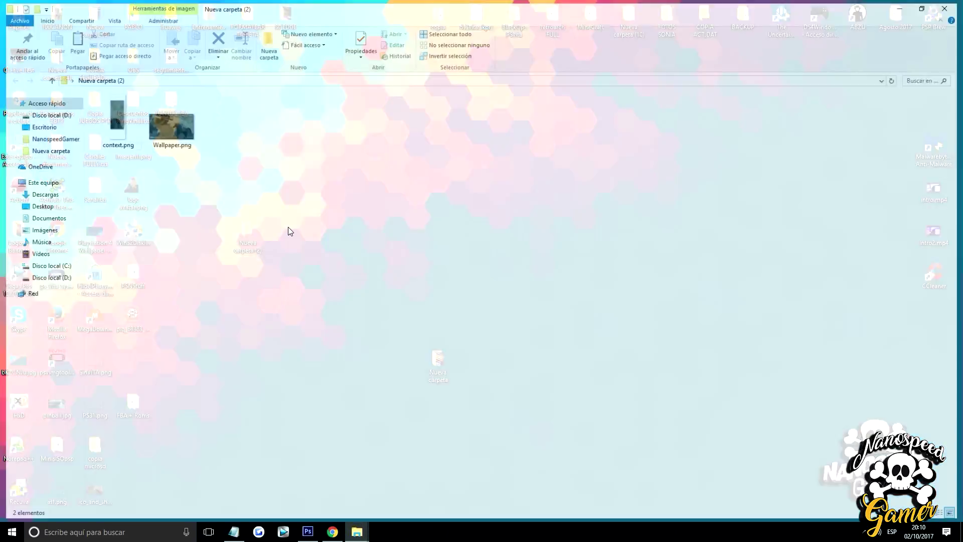
{"action": "scroll", "coordinate": [471, 313], "scroll_direction": "up", "scroll_amount": 6, "text": "ctrl"}
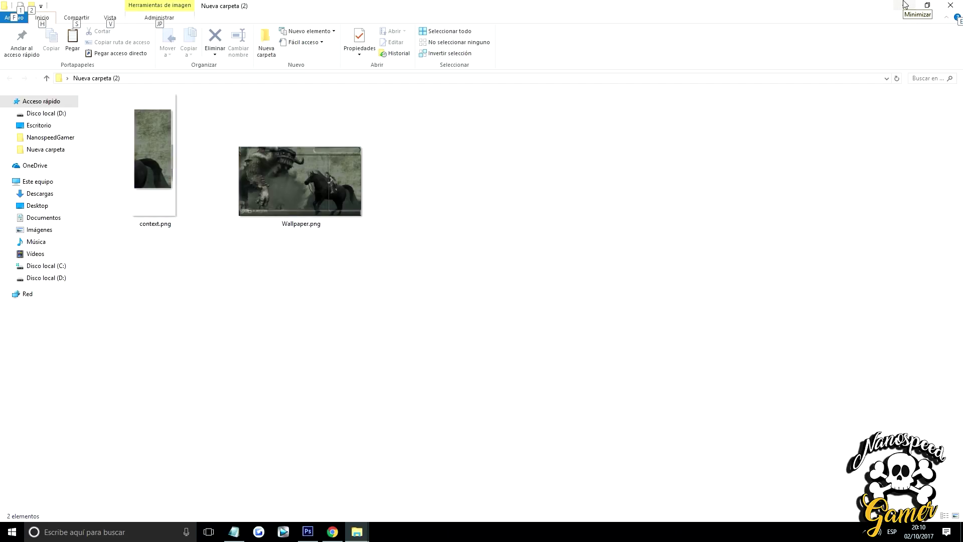
Open Nueva carpeta, clear its selection, and shift its window to the right.
{"action": "left_click", "coordinate": [905, 5]}
{"action": "double_click", "coordinate": [436, 372]}
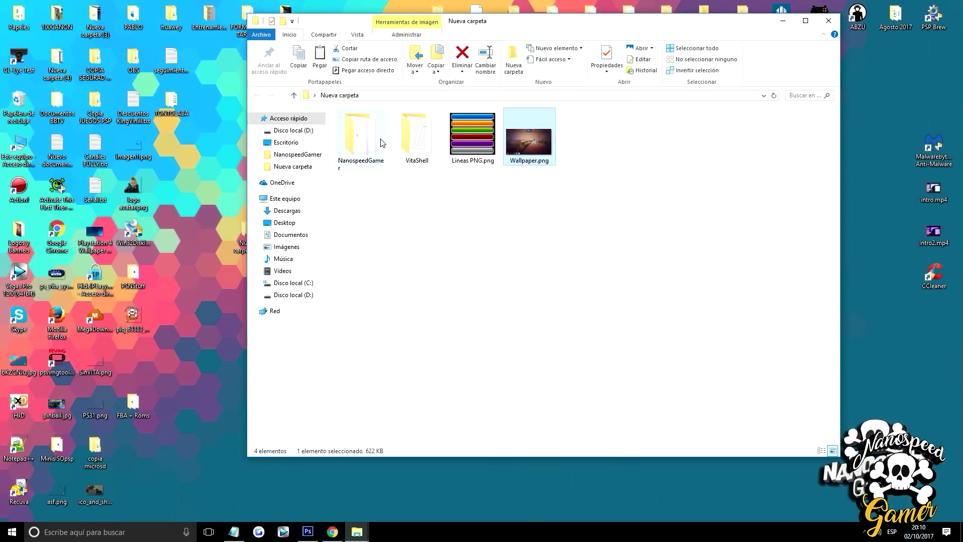
{"action": "left_click", "coordinate": [434, 182]}
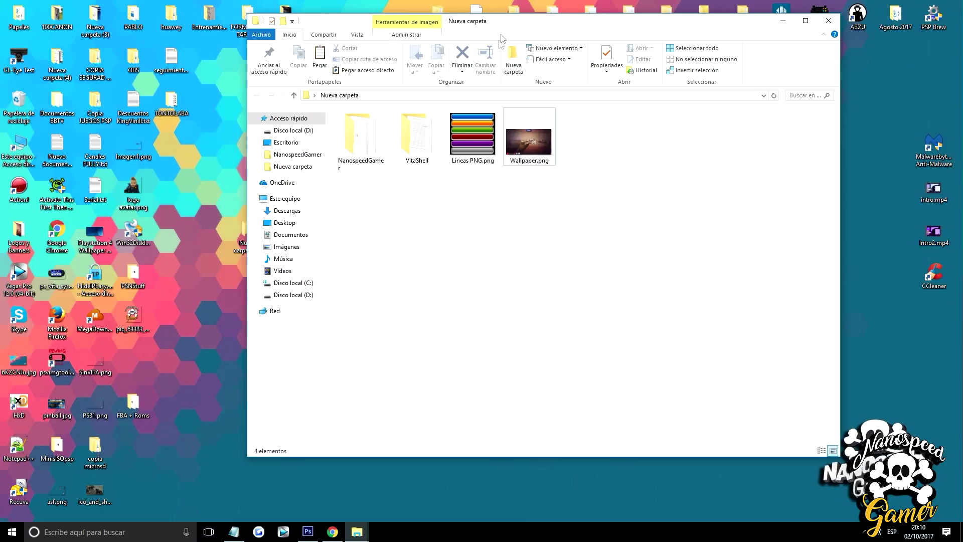
{"action": "left_click_drag", "start_coordinate": [501, 39], "coordinate": [670, 50]}
Create a new desktop folder named Shadow.
{"action": "right_click", "coordinate": [255, 304]}
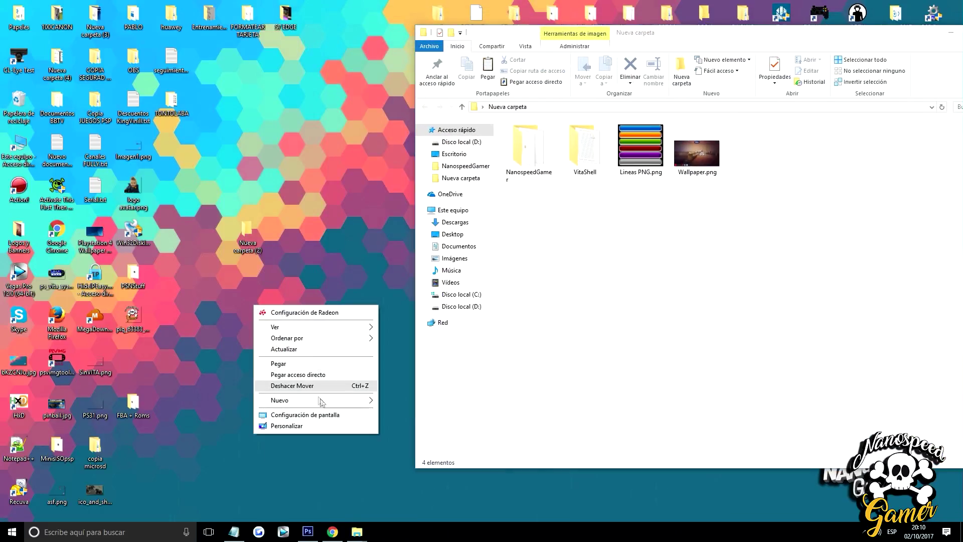
{"action": "mouse_move", "coordinate": [316, 400]}
{"action": "left_click", "coordinate": [406, 263]}
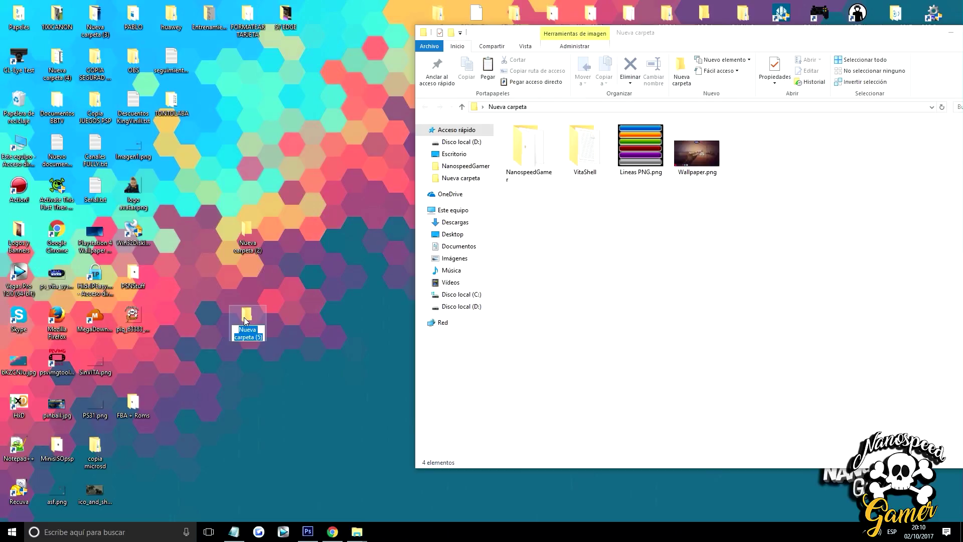
{"action": "type", "text": "Shadow"}
{"action": "key", "text": "Return"}
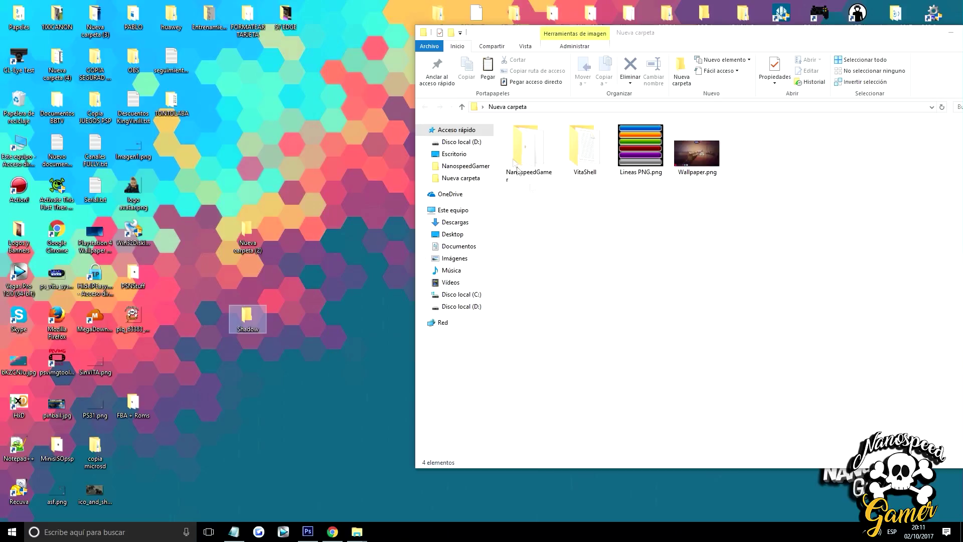
{"action": "left_click_drag", "start_coordinate": [637, 49], "coordinate": [687, 48]}
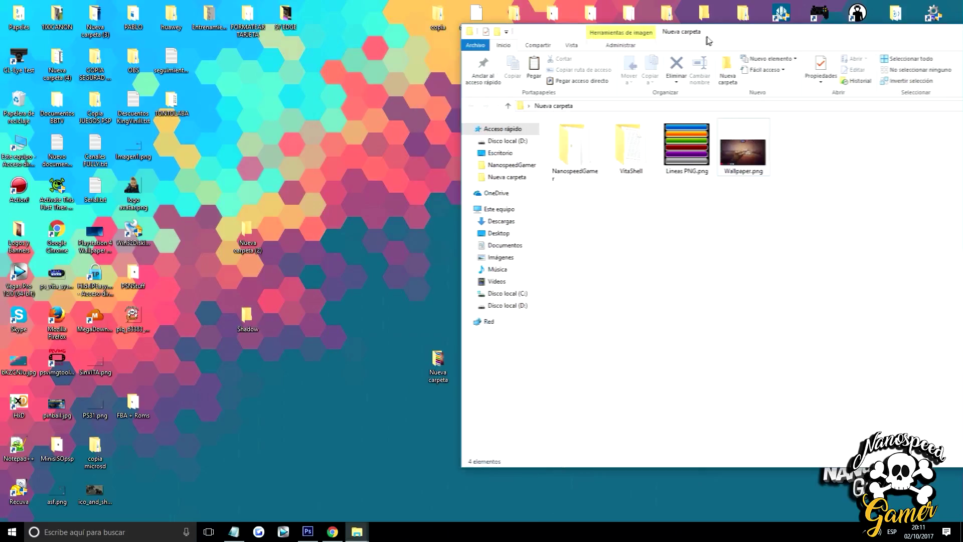
Cut all 20 theme files from the NanospeedGamer folder.
{"action": "double_click", "coordinate": [582, 153]}
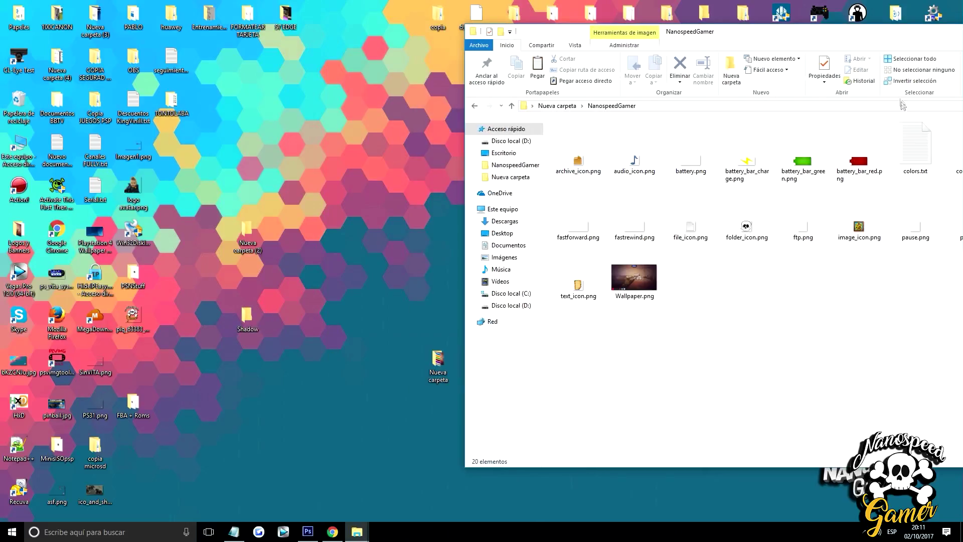
{"action": "left_click_drag", "start_coordinate": [873, 40], "coordinate": [689, 95]}
{"action": "mouse_move", "coordinate": [859, 423]}
{"action": "left_mouse_down"}
{"action": "mouse_move", "coordinate": [736, 303]}
{"action": "mouse_move", "coordinate": [383, 196]}
{"action": "left_mouse_up"}
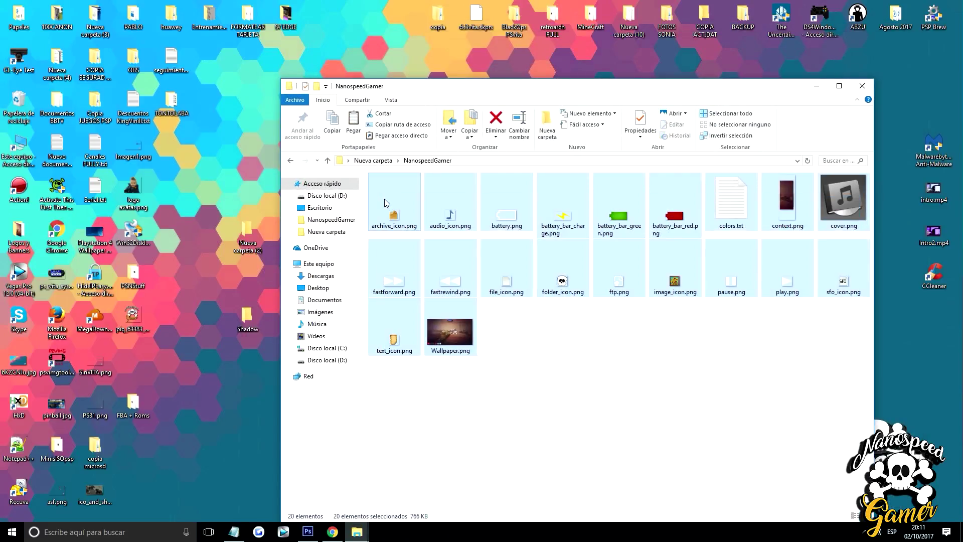
{"action": "right_click", "coordinate": [384, 199]}
{"action": "left_click", "coordinate": [410, 401]}
{"action": "left_click", "coordinate": [863, 86]}
Paste the 20 theme files into Shadow and view them as large icons.
{"action": "double_click", "coordinate": [247, 314]}
{"action": "right_click", "coordinate": [474, 227]}
{"action": "left_click", "coordinate": [509, 311]}
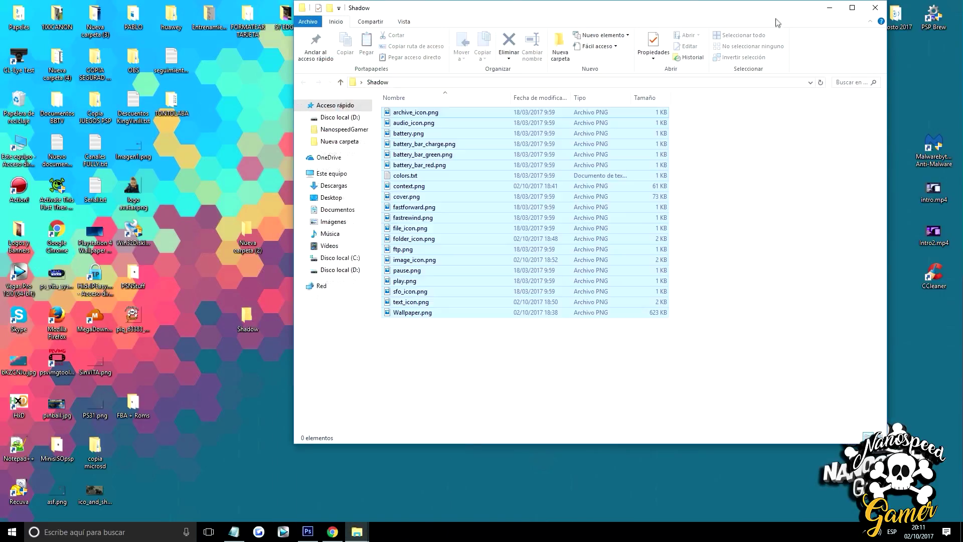
{"action": "mouse_move", "coordinate": [713, 11]}
{"action": "left_mouse_down"}
{"action": "mouse_move", "coordinate": [692, 50]}
{"action": "mouse_move", "coordinate": [465, 90]}
{"action": "left_mouse_up"}
{"action": "left_click", "coordinate": [631, 517]}
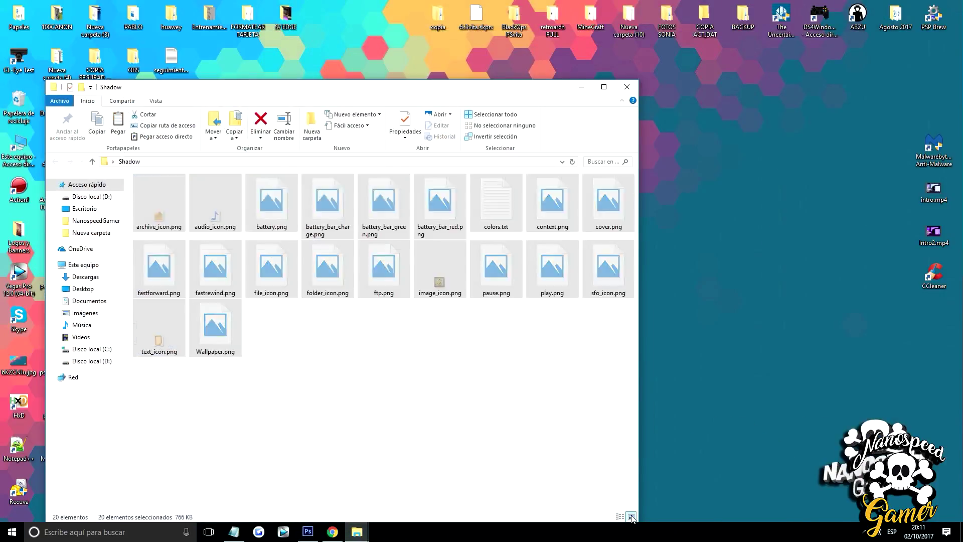
{"action": "left_click", "coordinate": [426, 416]}
{"action": "mouse_move", "coordinate": [398, 97]}
{"action": "left_mouse_down"}
{"action": "mouse_move", "coordinate": [860, 202]}
{"action": "mouse_move", "coordinate": [697, 85]}
{"action": "left_mouse_up"}
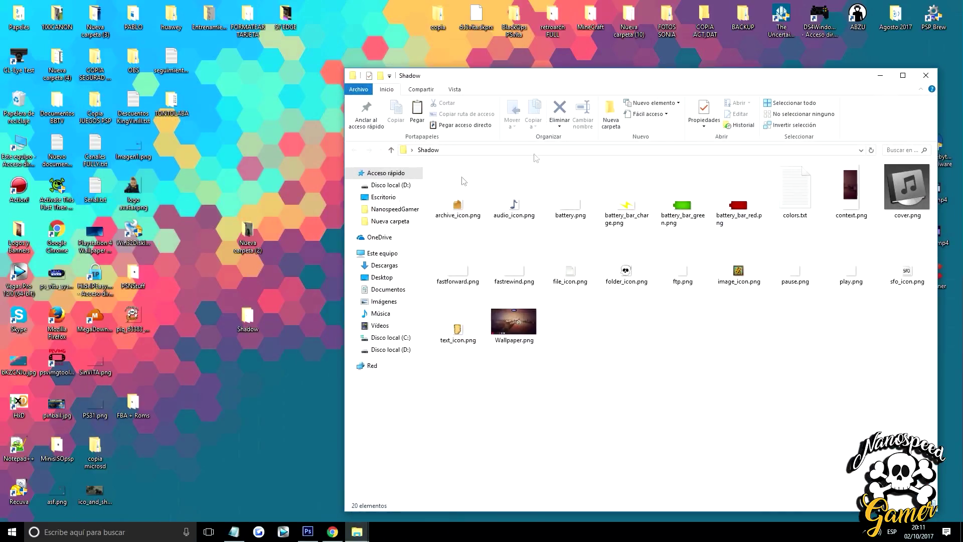
Move context.png and Wallpaper.png from Nueva carpeta (2) into Shadow, replacing the old ones.
{"action": "double_click", "coordinate": [243, 233]}
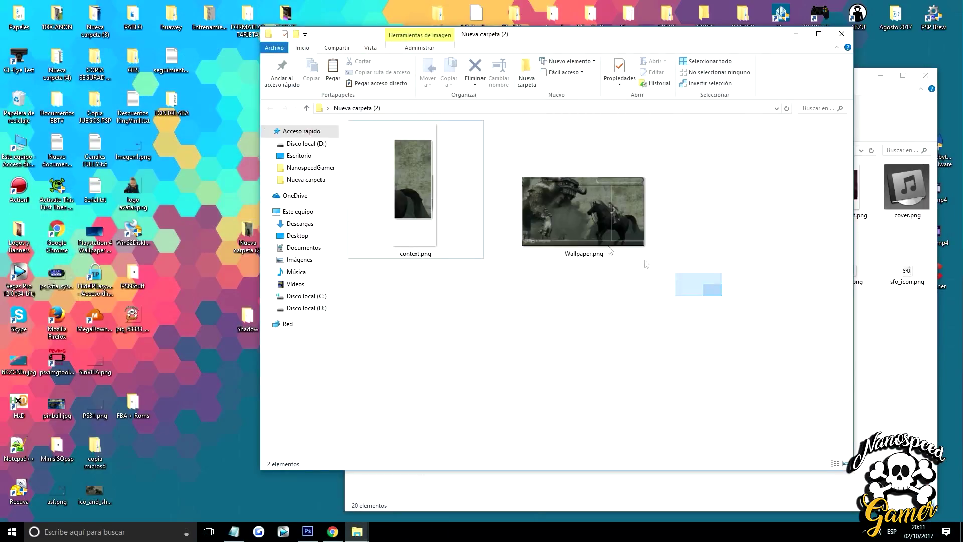
{"action": "left_click_drag", "start_coordinate": [647, 264], "coordinate": [351, 123]}
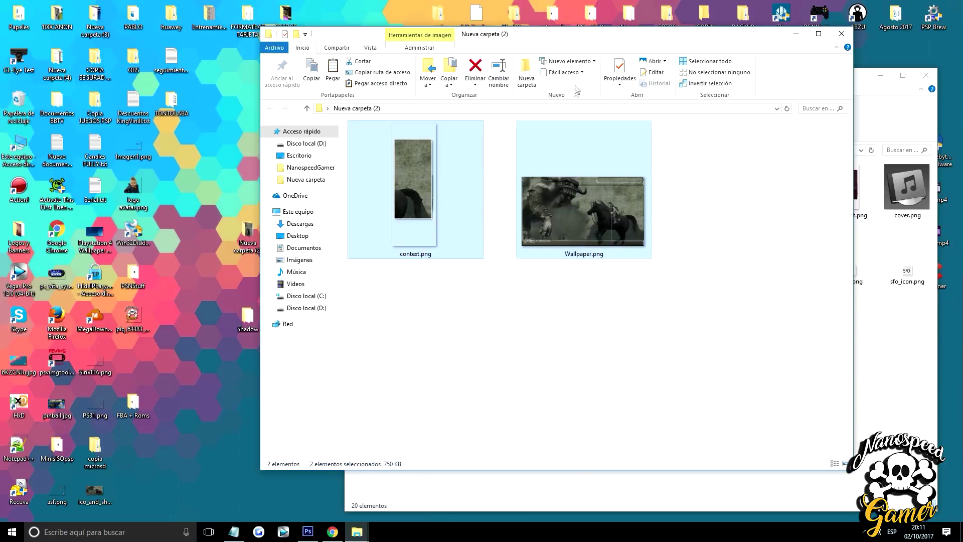
{"action": "left_click_drag", "start_coordinate": [604, 36], "coordinate": [381, 45]}
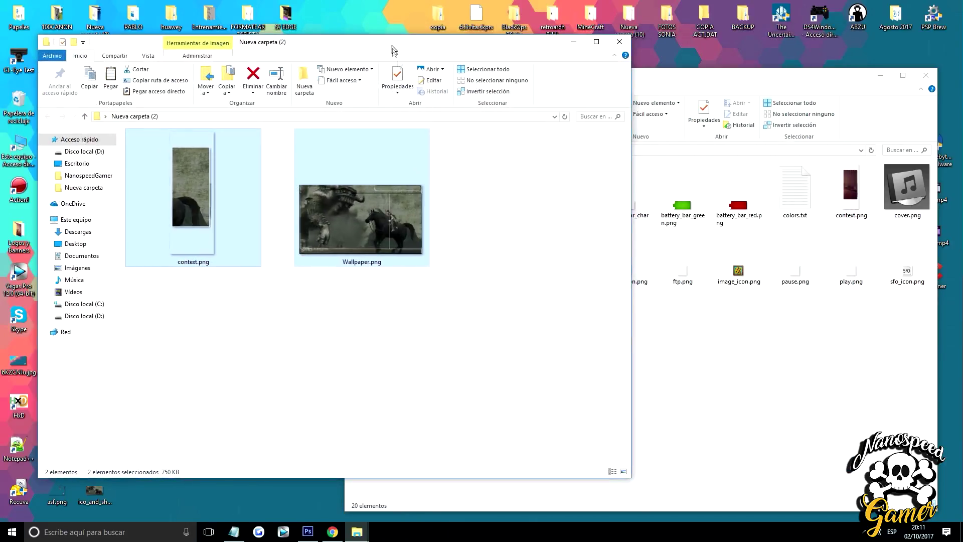
{"action": "left_click", "coordinate": [521, 337]}
{"action": "mouse_move", "coordinate": [531, 347]}
{"action": "left_mouse_down"}
{"action": "mouse_move", "coordinate": [232, 220]}
{"action": "mouse_move", "coordinate": [183, 186]}
{"action": "mouse_move", "coordinate": [800, 436]}
{"action": "left_mouse_up"}
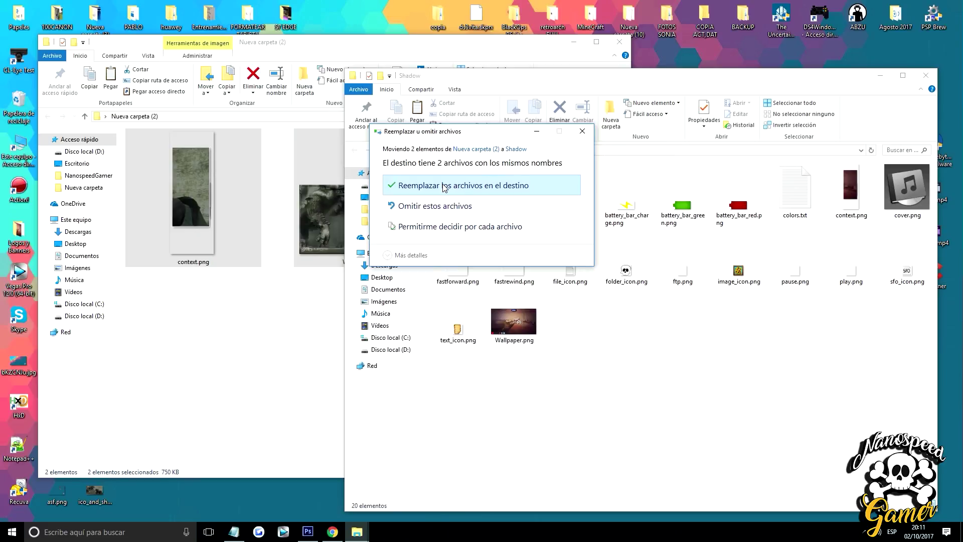
{"action": "left_click", "coordinate": [471, 189]}
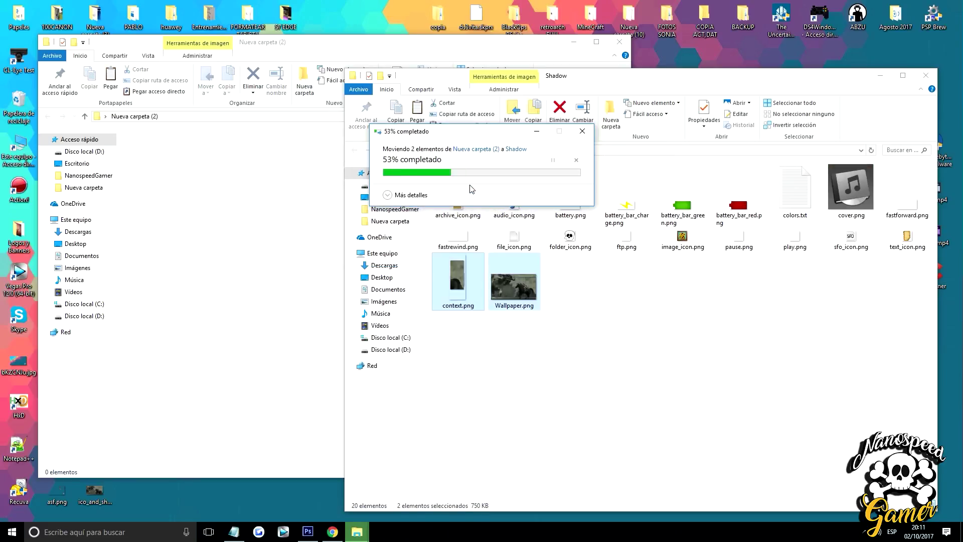
{"action": "left_click", "coordinate": [725, 354]}
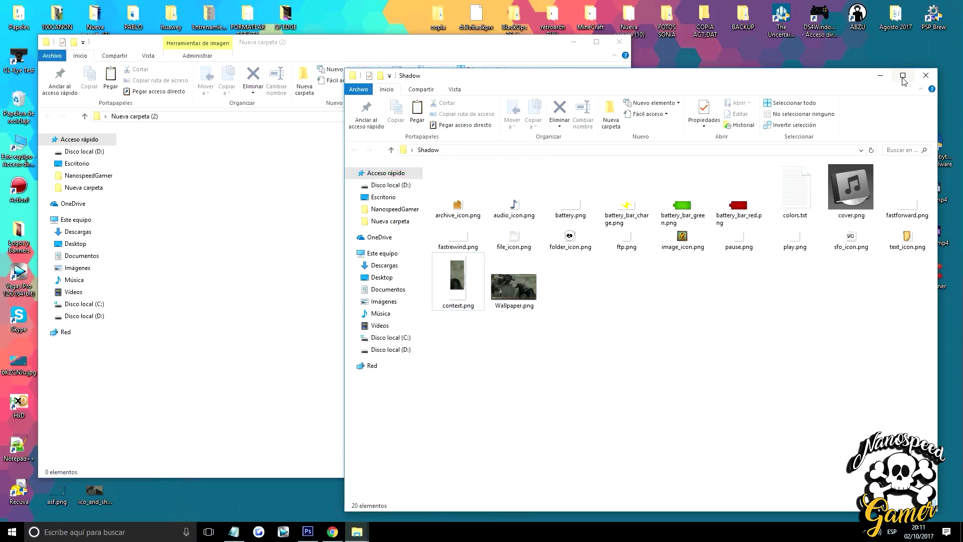
{"action": "left_click", "coordinate": [903, 76]}
{"action": "left_click_drag", "start_coordinate": [839, 275], "coordinate": [68, 87]}
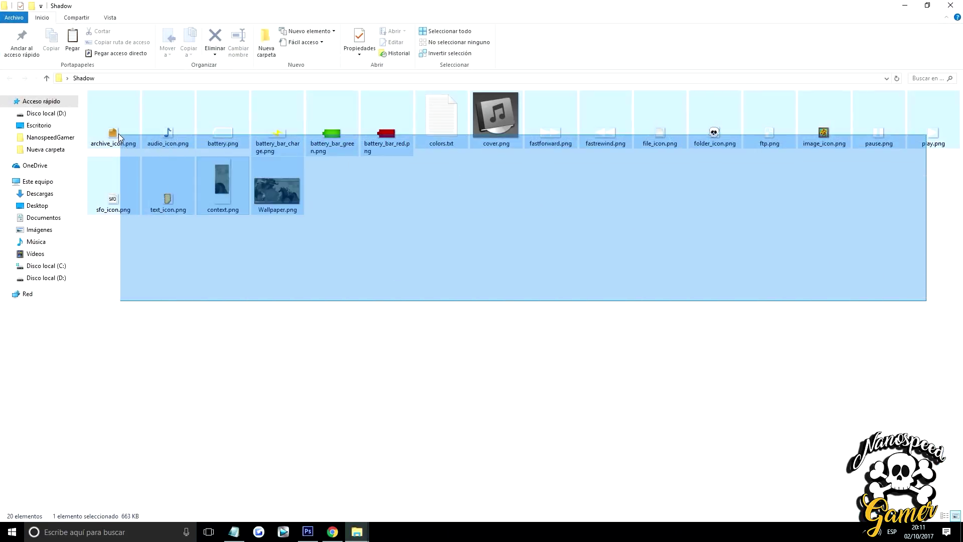
{"action": "left_click", "coordinate": [276, 194]}
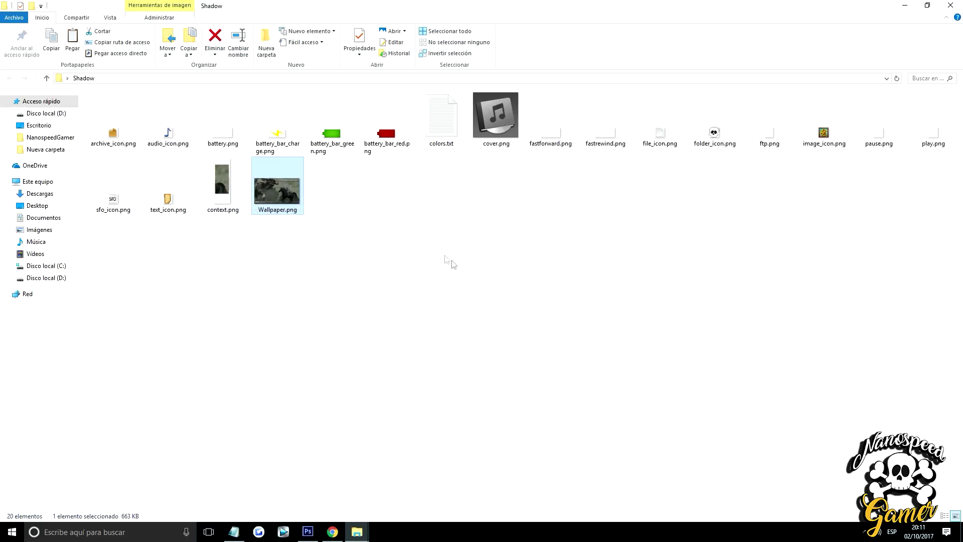
{"action": "left_click", "coordinate": [829, 137]}
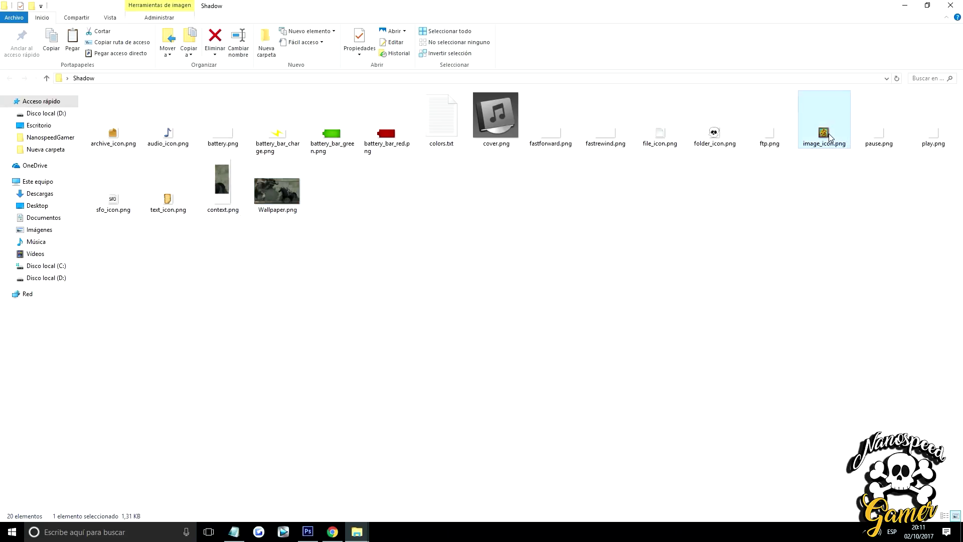
{"action": "left_click", "coordinate": [164, 205]}
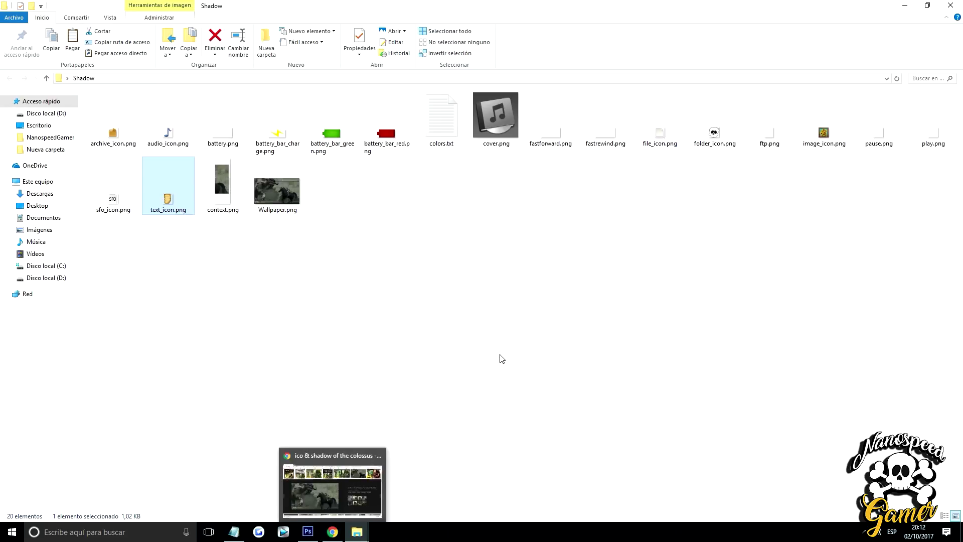
Open folder_icon.png in Photoshop CS6 without a colour profile.
{"action": "right_click", "coordinate": [714, 134]}
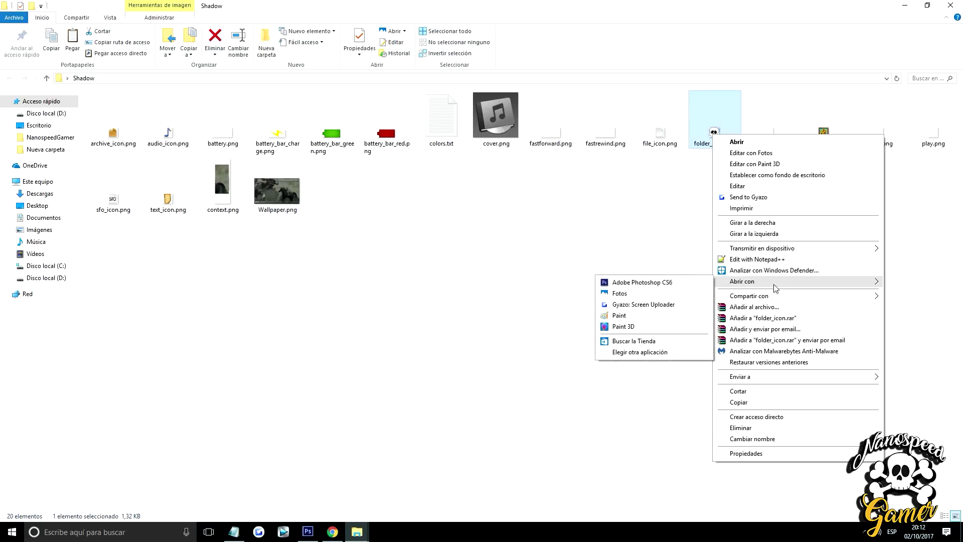
{"action": "left_click", "coordinate": [666, 282]}
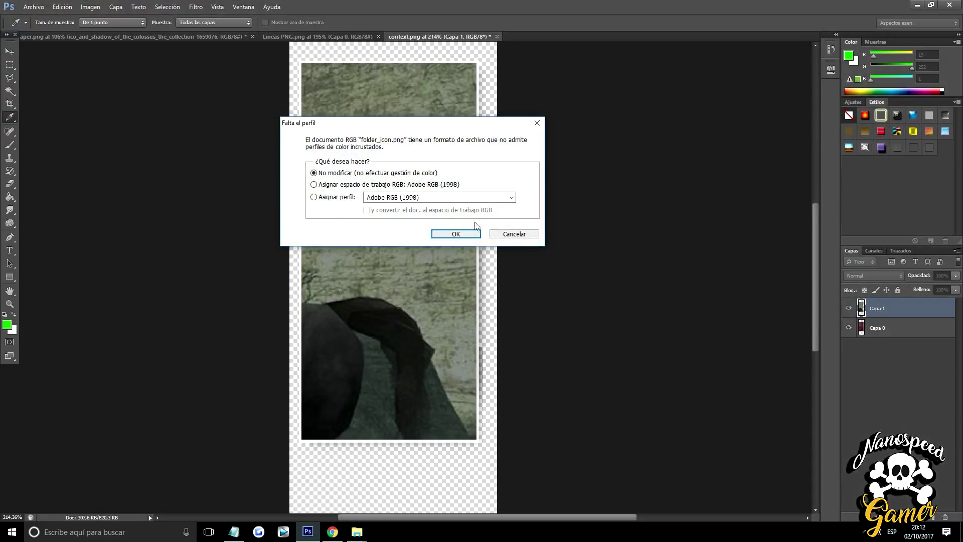
{"action": "left_click", "coordinate": [459, 234]}
{"action": "scroll", "coordinate": [417, 280], "scroll_direction": "up", "scroll_amount": 2}
{"action": "scroll", "coordinate": [416, 279], "scroll_direction": "up", "scroll_amount": 3}
{"action": "scroll", "coordinate": [417, 279], "scroll_direction": "up", "scroll_amount": 1}
{"action": "scroll", "coordinate": [417, 279], "scroll_direction": "up", "scroll_amount": 2}
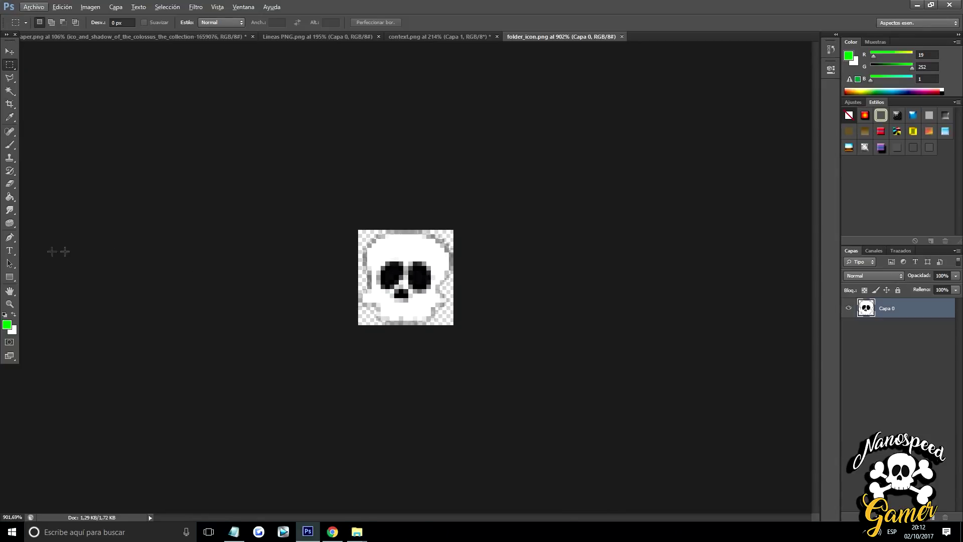
Erase the skull from folder_icon.png with the Eraser tool.
{"action": "left_click", "coordinate": [9, 184]}
{"action": "left_click_drag", "start_coordinate": [345, 226], "coordinate": [442, 301]}
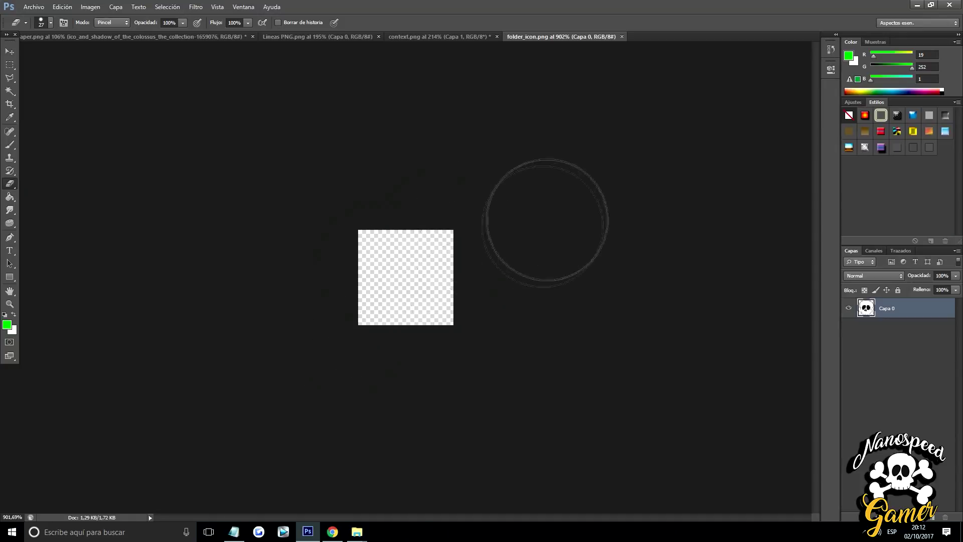
{"action": "left_click", "coordinate": [334, 532]}
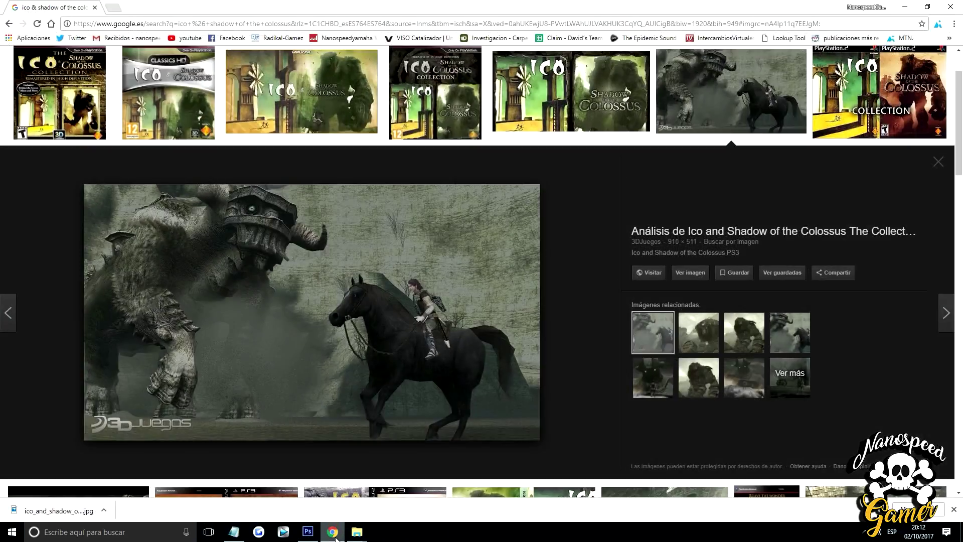
Scroll down through the Ico & Shadow of the Colossus image results.
{"action": "scroll", "coordinate": [490, 340], "scroll_direction": "down", "scroll_amount": 5}
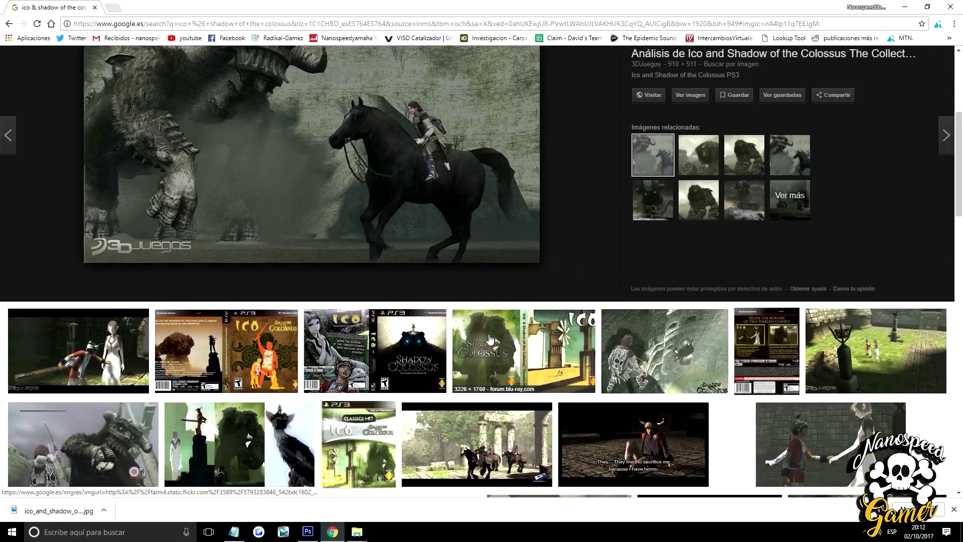
{"action": "scroll", "coordinate": [491, 340], "scroll_direction": "up", "scroll_amount": 4}
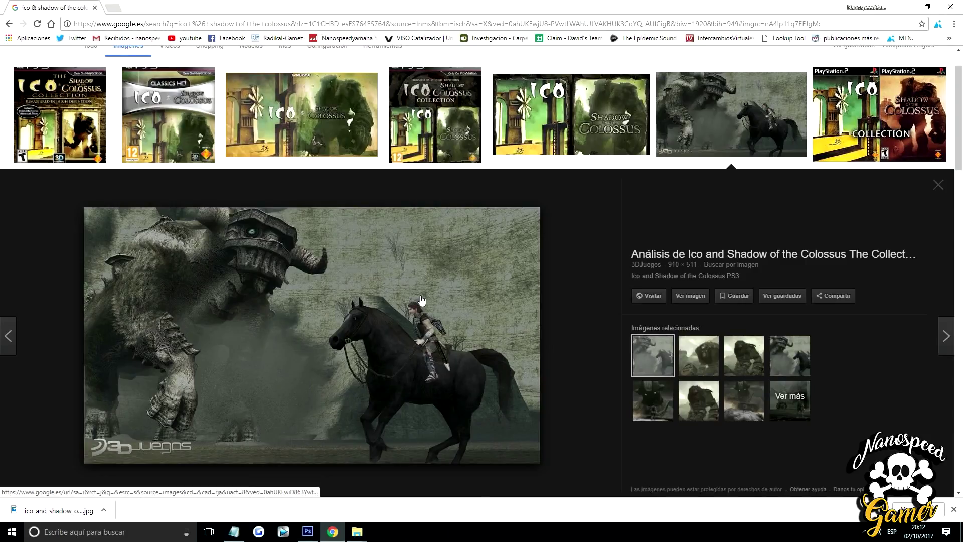
{"action": "scroll", "coordinate": [421, 300], "scroll_direction": "down", "scroll_amount": 7}
{"action": "scroll", "coordinate": [421, 300], "scroll_direction": "down", "scroll_amount": 5}
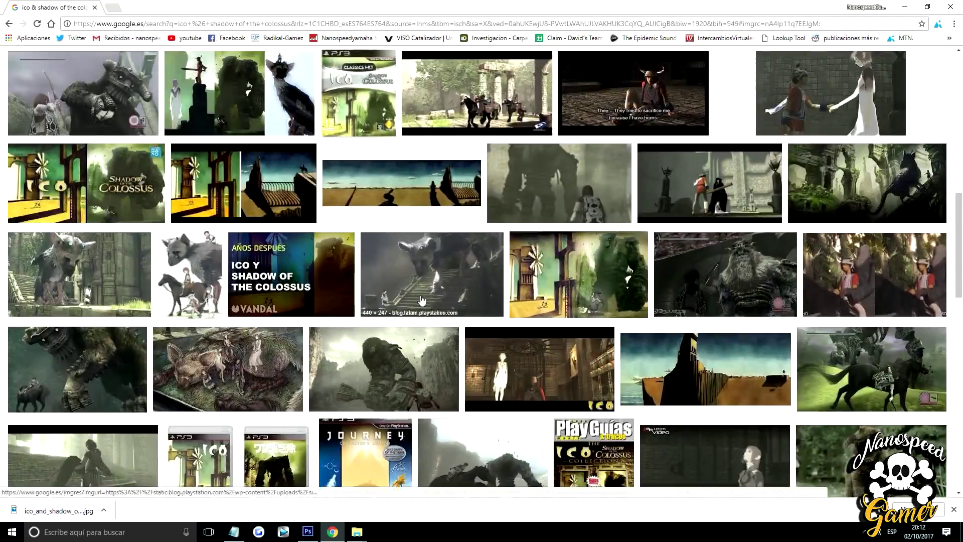
{"action": "scroll", "coordinate": [422, 300], "scroll_direction": "down", "scroll_amount": 3}
{"action": "scroll", "coordinate": [469, 301], "scroll_direction": "down", "scroll_amount": 3}
{"action": "scroll", "coordinate": [513, 300], "scroll_direction": "down", "scroll_amount": 2}
{"action": "scroll", "coordinate": [513, 300], "scroll_direction": "down", "scroll_amount": 4}
{"action": "scroll", "coordinate": [513, 300], "scroll_direction": "down", "scroll_amount": 2}
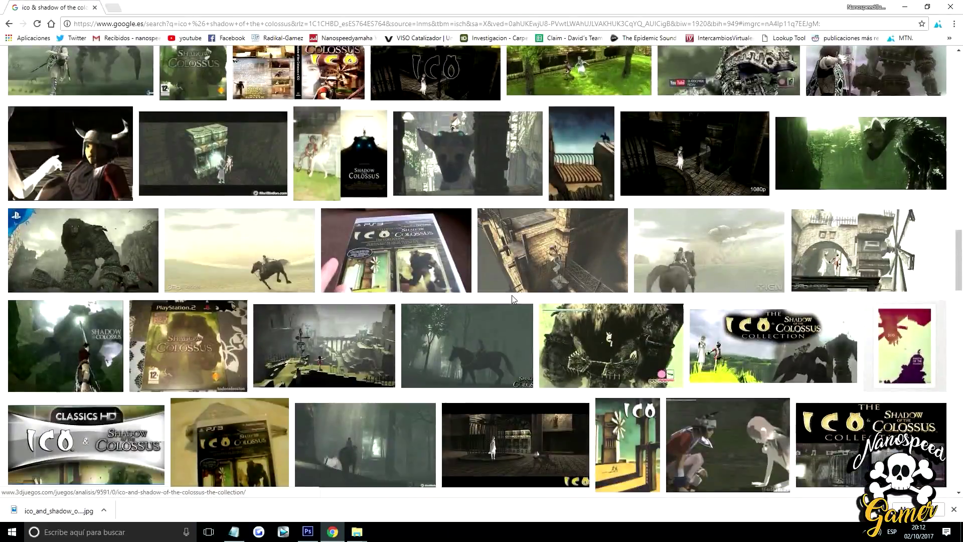
{"action": "scroll", "coordinate": [513, 299], "scroll_direction": "down", "scroll_amount": 1}
{"action": "scroll", "coordinate": [513, 299], "scroll_direction": "down", "scroll_amount": 4}
{"action": "scroll", "coordinate": [513, 300], "scroll_direction": "down", "scroll_amount": 5}
{"action": "scroll", "coordinate": [512, 300], "scroll_direction": "down", "scroll_amount": 5}
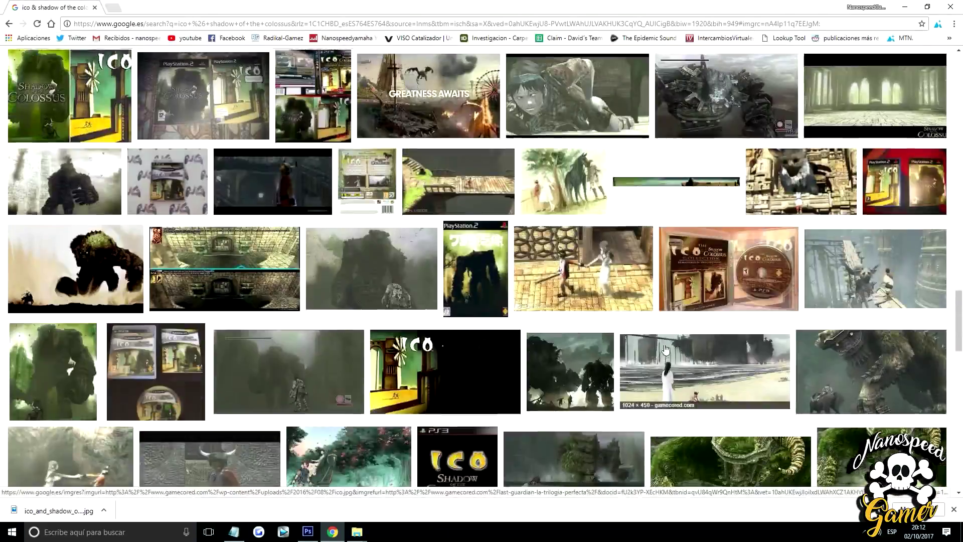
Return to the top of the results and replace the query with 'ogro png'.
{"action": "scroll", "coordinate": [666, 349], "scroll_direction": "up", "scroll_amount": 6}
{"action": "scroll", "coordinate": [702, 349], "scroll_direction": "up", "scroll_amount": 6}
{"action": "scroll", "coordinate": [752, 346], "scroll_direction": "up", "scroll_amount": 6}
{"action": "scroll", "coordinate": [823, 344], "scroll_direction": "up", "scroll_amount": 6}
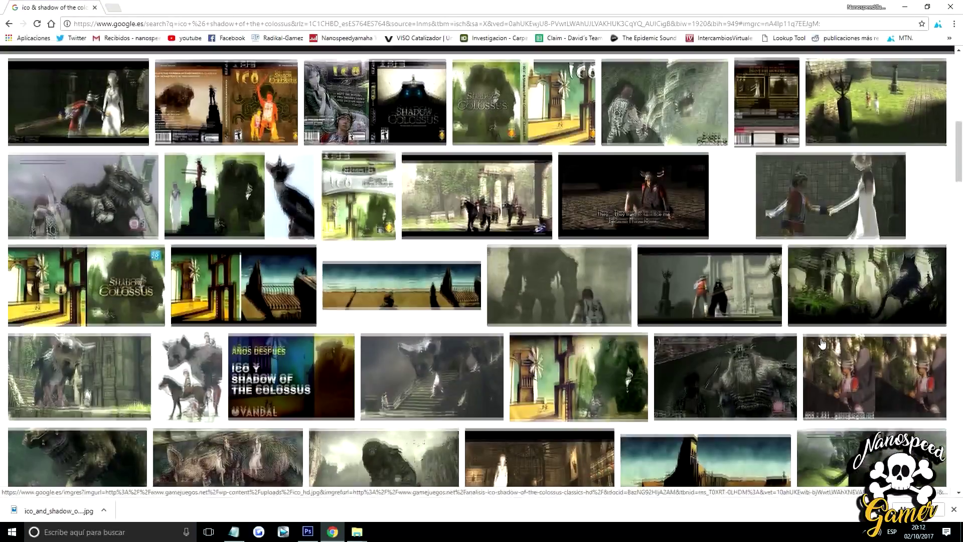
{"action": "scroll", "coordinate": [822, 344], "scroll_direction": "up", "scroll_amount": 10}
{"action": "scroll", "coordinate": [224, 106], "scroll_direction": "up", "scroll_amount": 5}
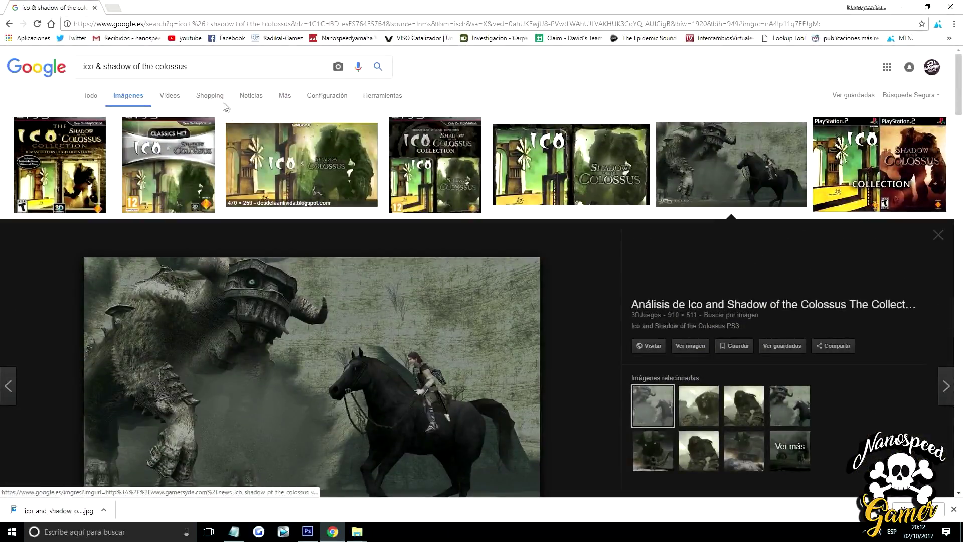
{"action": "left_click_drag", "start_coordinate": [188, 67], "coordinate": [37, 70]}
{"action": "type", "text": "o"}
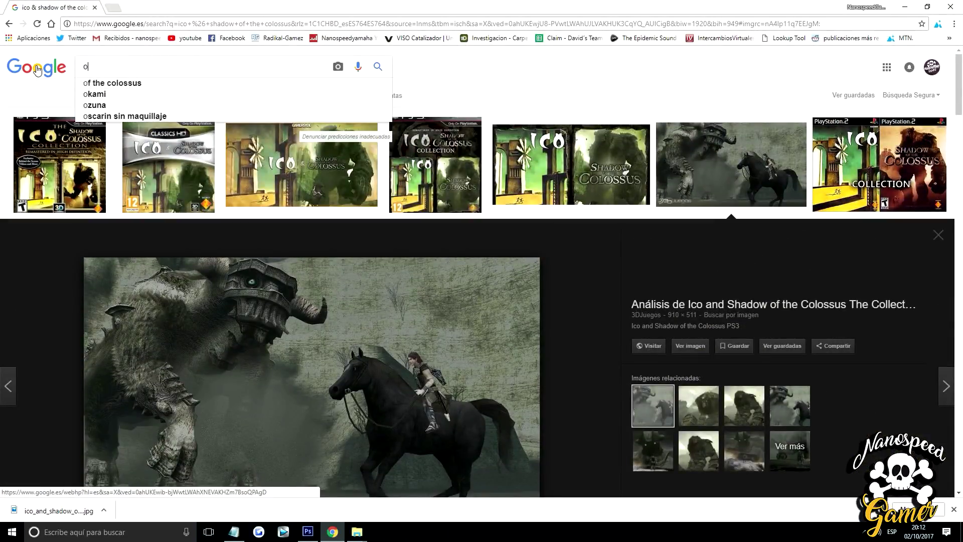
{"action": "type", "text": "gro png"}
Search Google Images for 'ogro png' and scroll through the results.
{"action": "key", "text": "Return"}
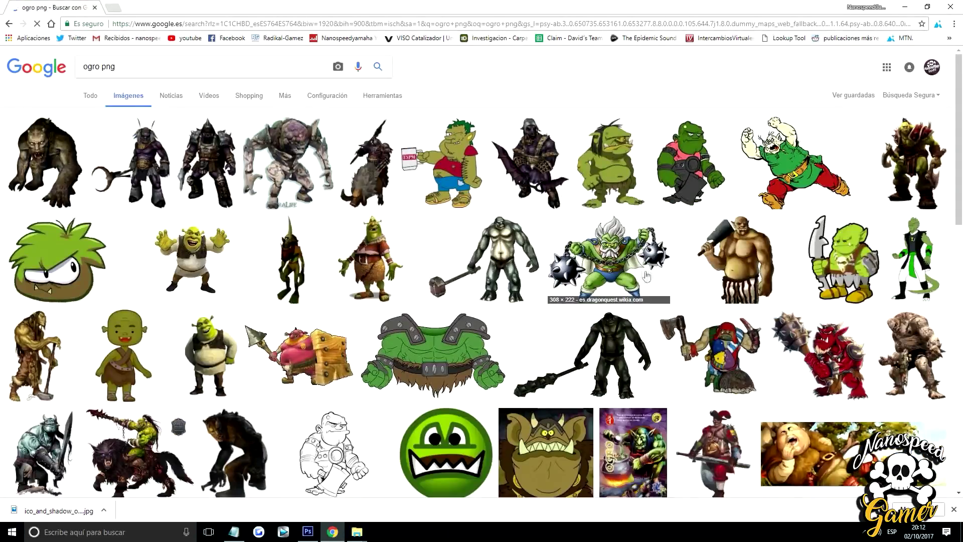
{"action": "scroll", "coordinate": [701, 279], "scroll_direction": "down", "scroll_amount": 4}
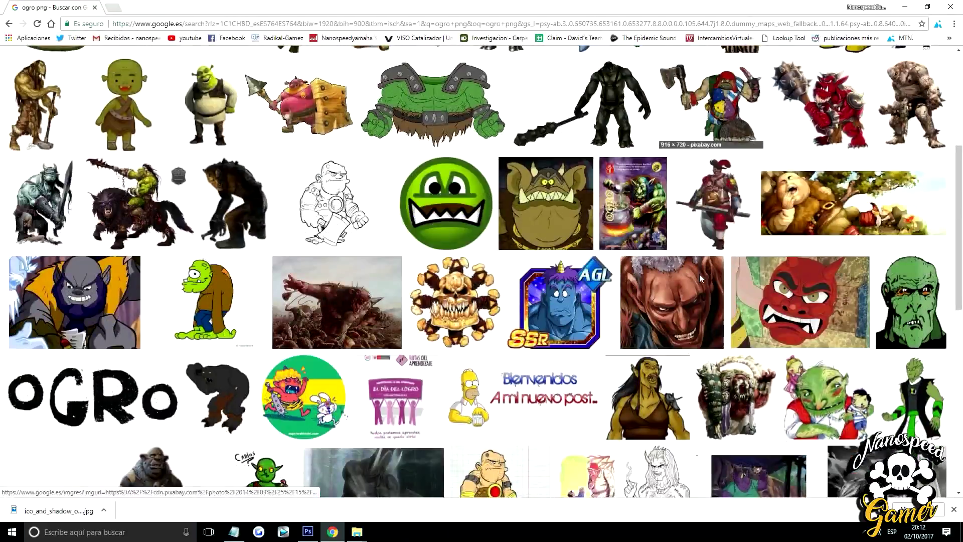
{"action": "scroll", "coordinate": [701, 280], "scroll_direction": "down", "scroll_amount": 3}
{"action": "scroll", "coordinate": [701, 279], "scroll_direction": "down", "scroll_amount": 3}
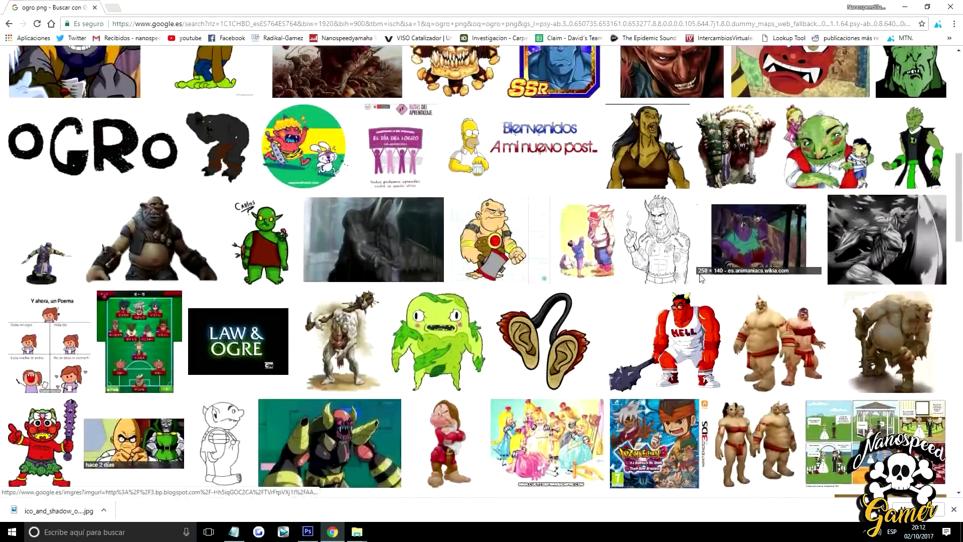
{"action": "scroll", "coordinate": [700, 280], "scroll_direction": "down", "scroll_amount": 1}
{"action": "scroll", "coordinate": [701, 280], "scroll_direction": "down", "scroll_amount": 2}
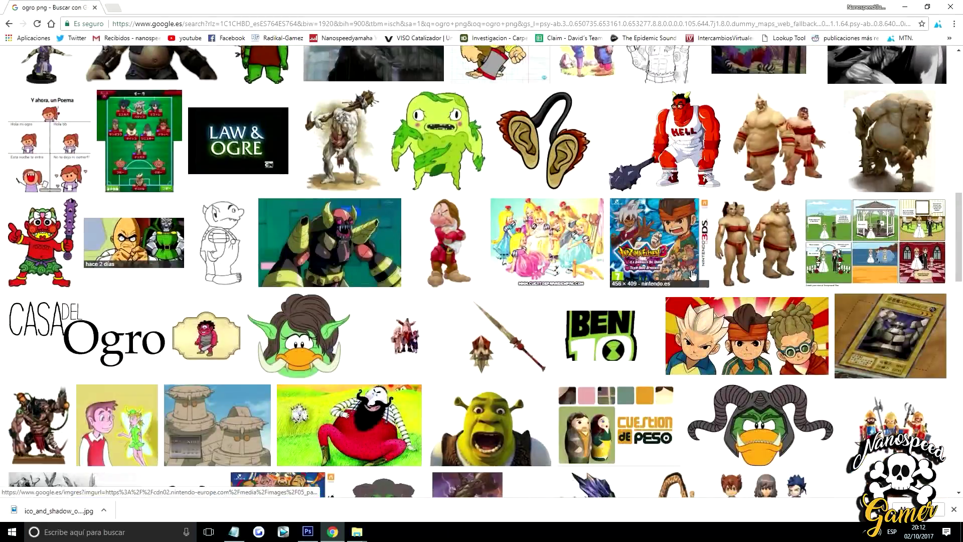
{"action": "scroll", "coordinate": [692, 275], "scroll_direction": "down", "scroll_amount": 3}
Preview the spear and Colmillo gigante images and briefly view the source page.
{"action": "left_click", "coordinate": [489, 200]}
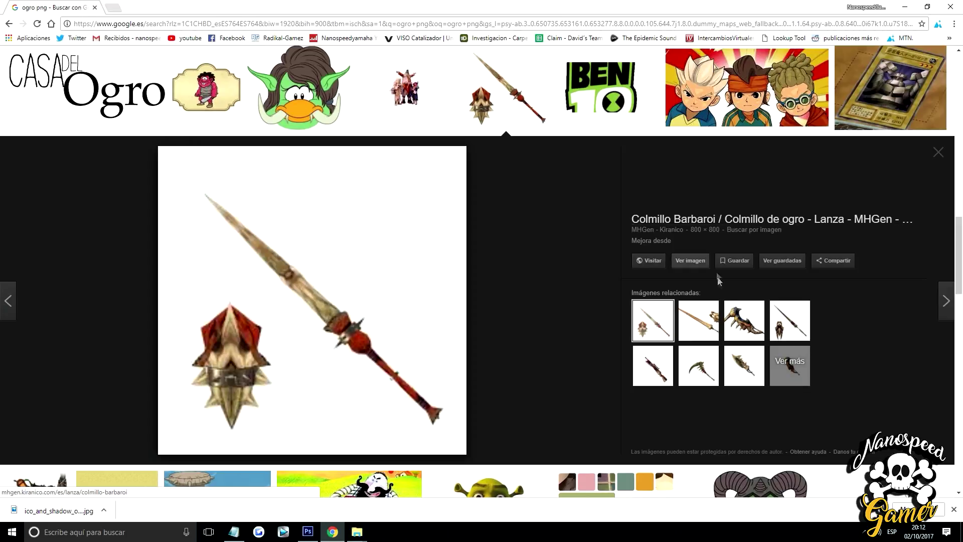
{"action": "left_click", "coordinate": [790, 330]}
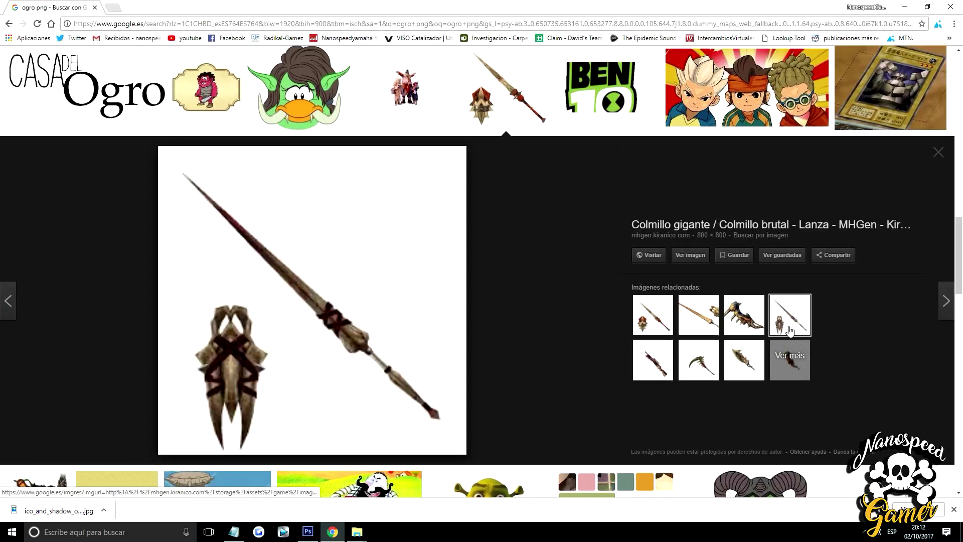
{"action": "right_click", "coordinate": [278, 362]}
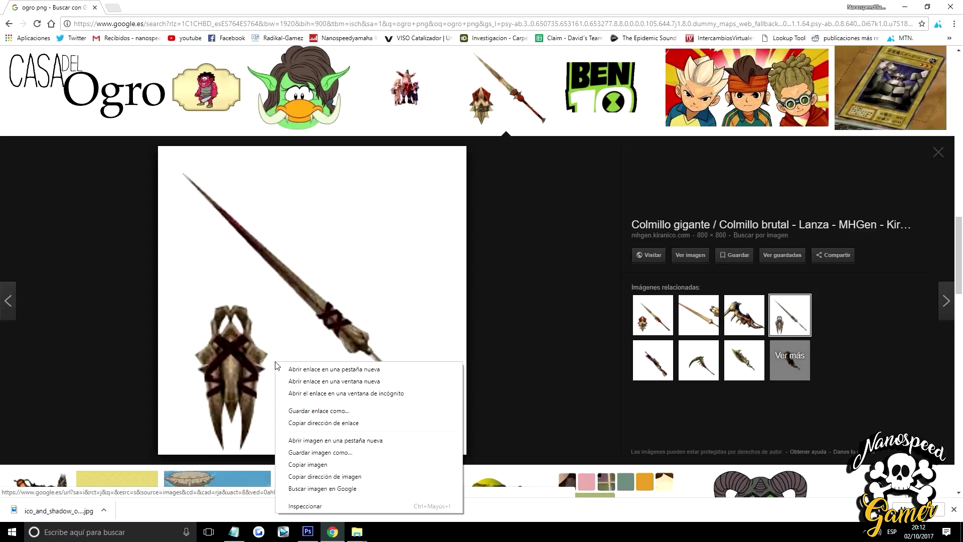
{"action": "left_click", "coordinate": [309, 369]}
{"action": "left_click", "coordinate": [161, 4]}
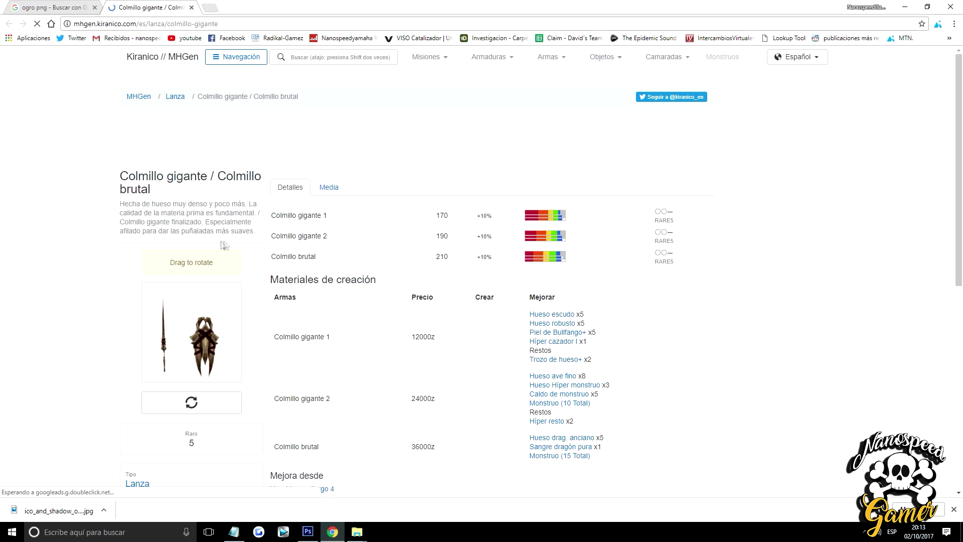
{"action": "left_click", "coordinate": [191, 7]}
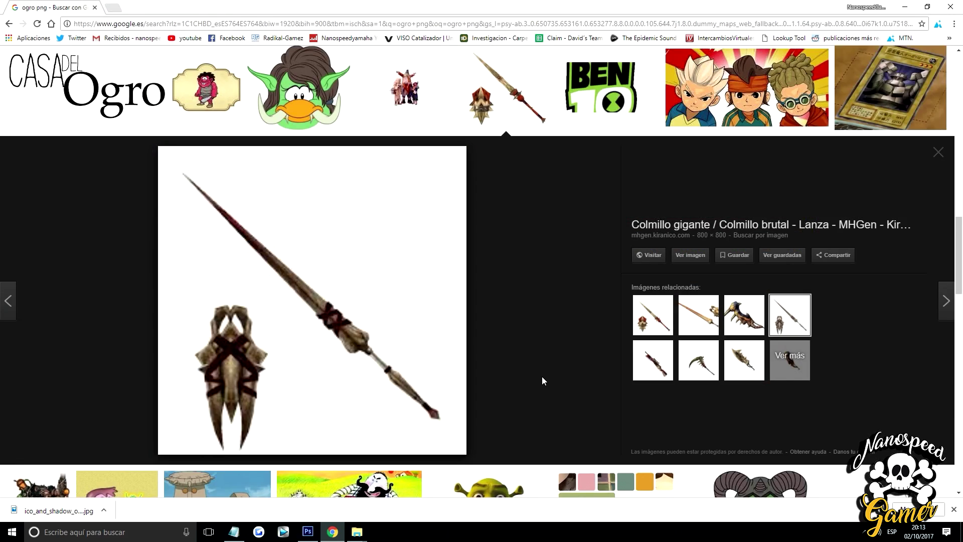
{"action": "scroll", "coordinate": [542, 376], "scroll_direction": "up", "scroll_amount": 10}
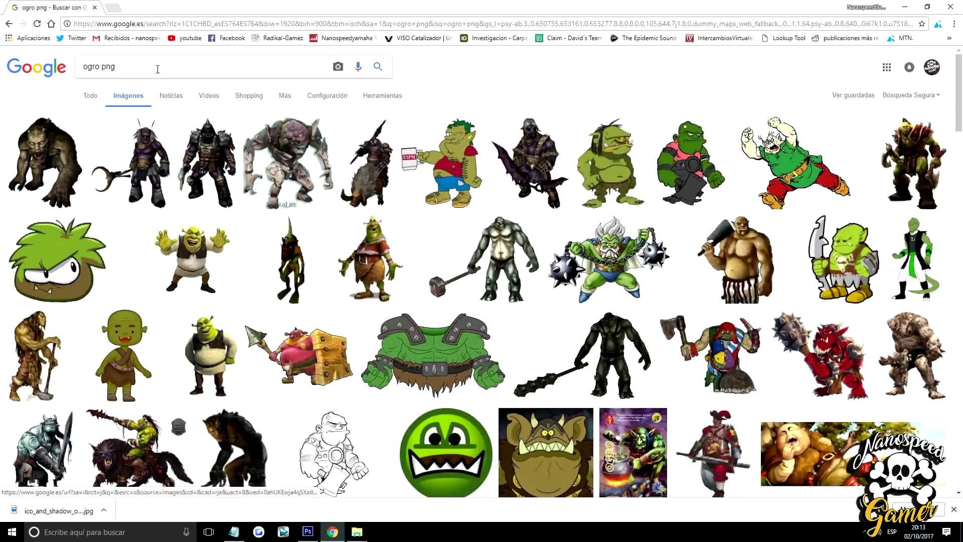
{"action": "left_click_drag", "start_coordinate": [154, 65], "coordinate": [25, 73]}
Search Google Images for 'escudo png' and start saving the orange shield image.
{"action": "type", "text": "scudo png"}
{"action": "key", "text": "Return"}
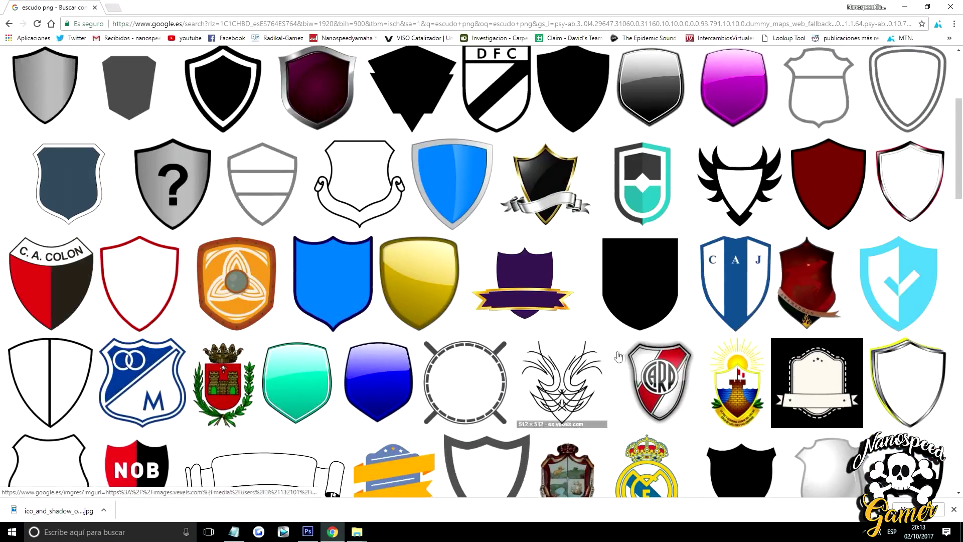
{"action": "scroll", "coordinate": [619, 349], "scroll_direction": "down", "scroll_amount": 3}
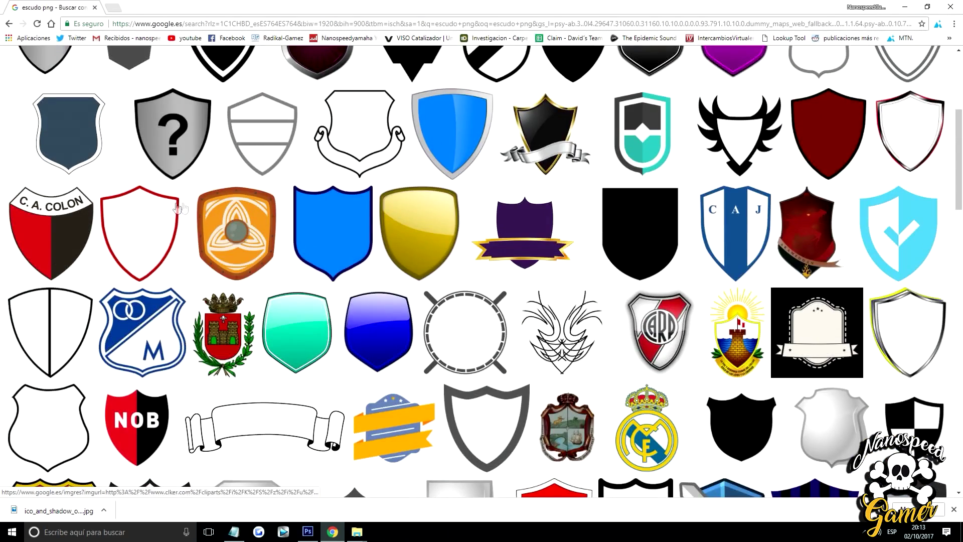
{"action": "left_click", "coordinate": [235, 236]}
{"action": "right_click", "coordinate": [319, 291]}
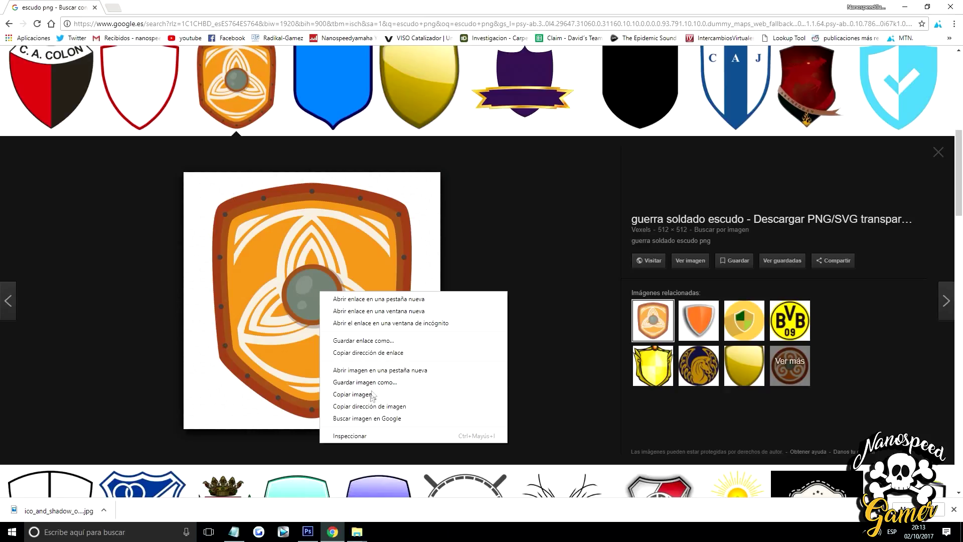
{"action": "right_click", "coordinate": [270, 283]}
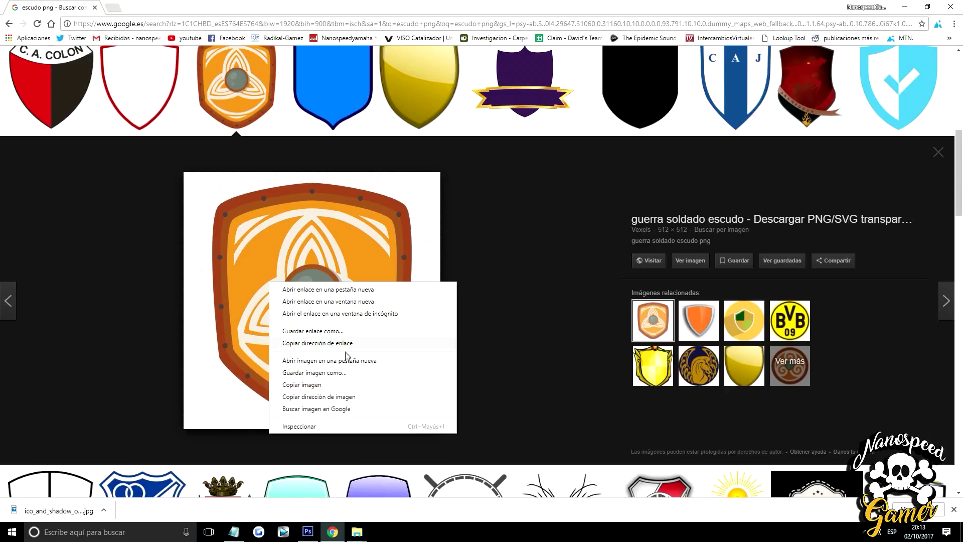
{"action": "left_click", "coordinate": [344, 373]}
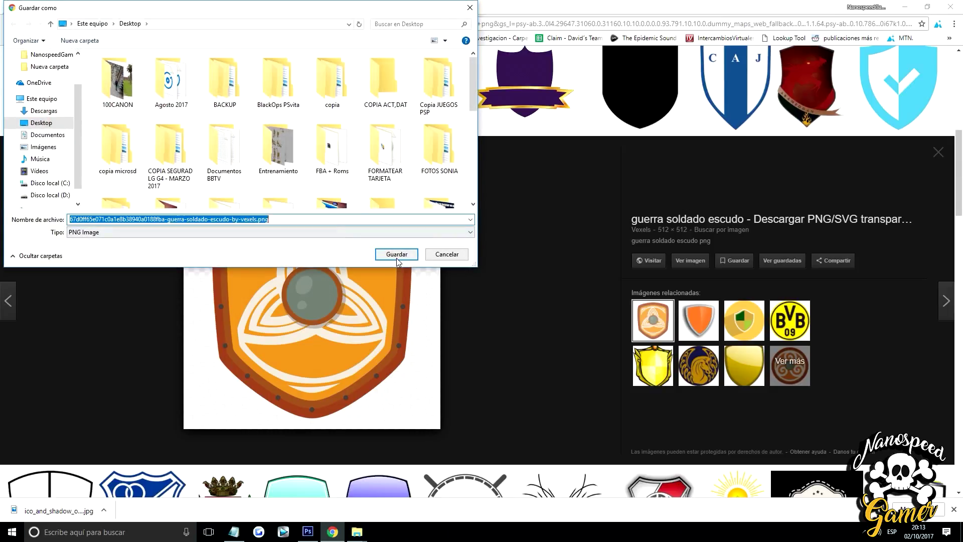
Save the shield PNG to the Desktop and place it into the Photoshop icon canvas.
{"action": "left_click", "coordinate": [397, 254]}
{"action": "left_click", "coordinate": [308, 532]}
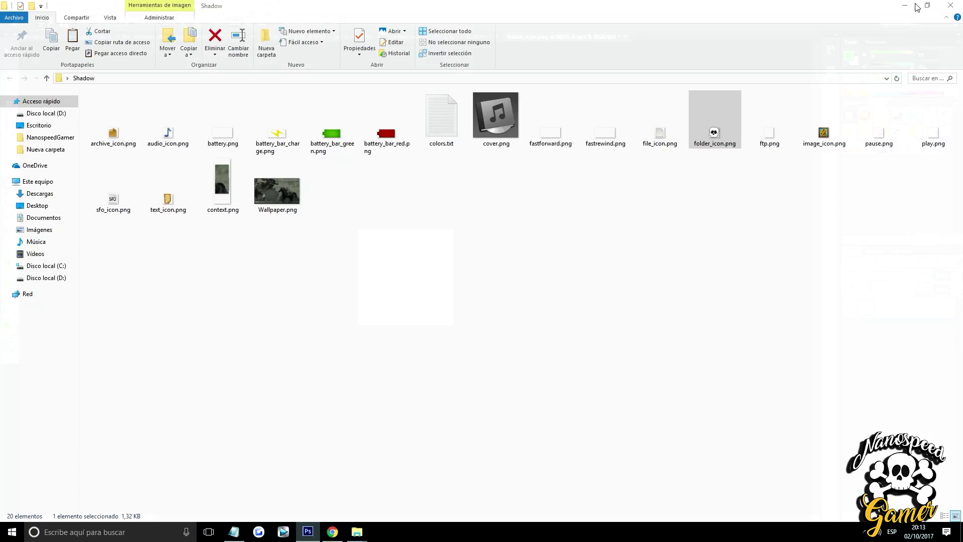
{"action": "left_click", "coordinate": [917, 5]}
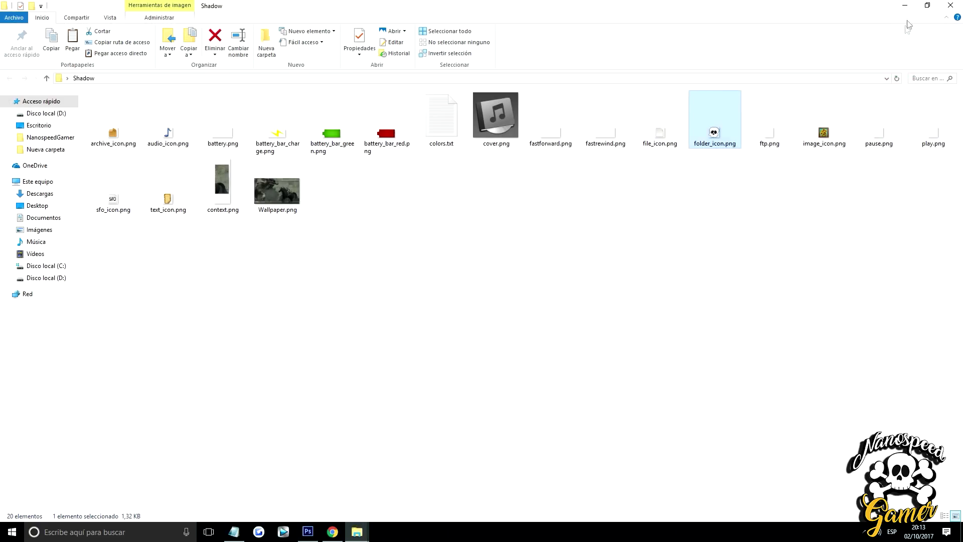
{"action": "left_click", "coordinate": [909, 5]}
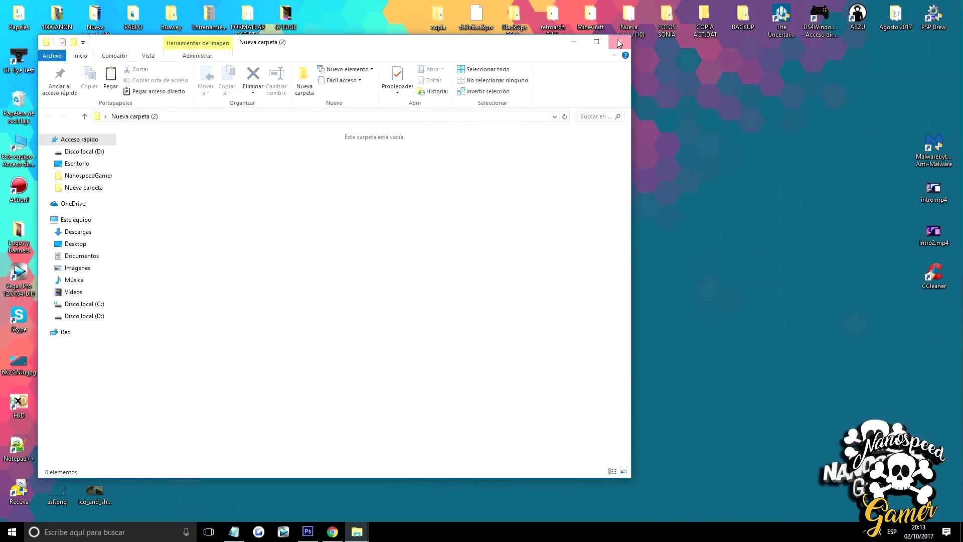
{"action": "left_click", "coordinate": [619, 42]}
{"action": "left_click_drag", "start_coordinate": [133, 359], "coordinate": [312, 505]}
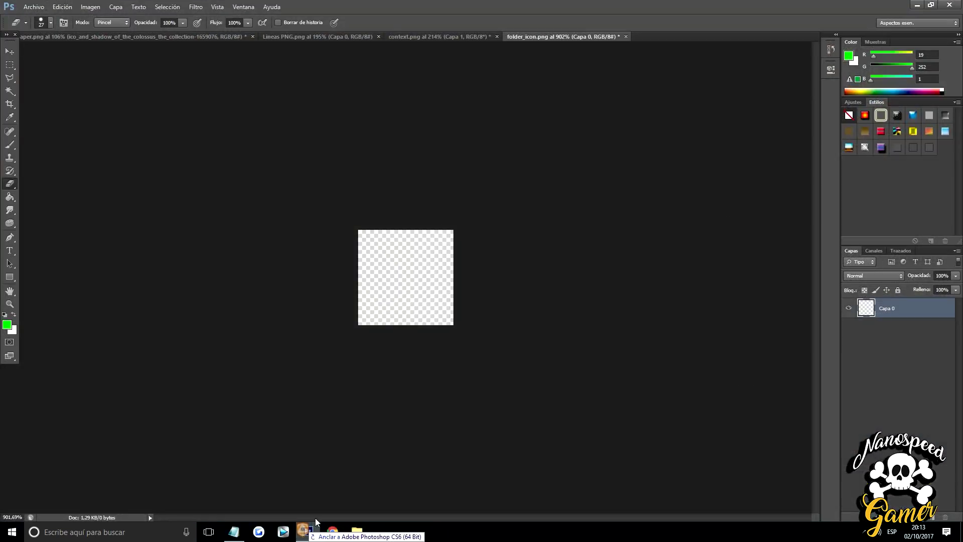
{"action": "mouse_move", "coordinate": [313, 505]}
{"action": "left_mouse_down"}
{"action": "mouse_move", "coordinate": [410, 268]}
{"action": "mouse_move", "coordinate": [416, 274]}
{"action": "left_mouse_up"}
{"action": "key", "text": "ctrl+0"}
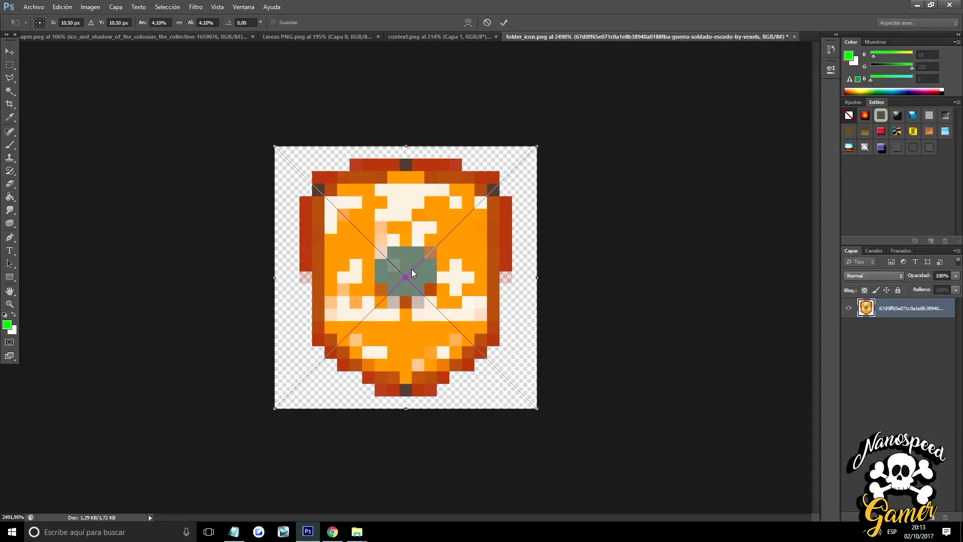
Save the icon as PNG, replacing folder_icon.png in the Shadow folder.
{"action": "scroll", "coordinate": [428, 299], "scroll_direction": "down", "scroll_amount": 1}
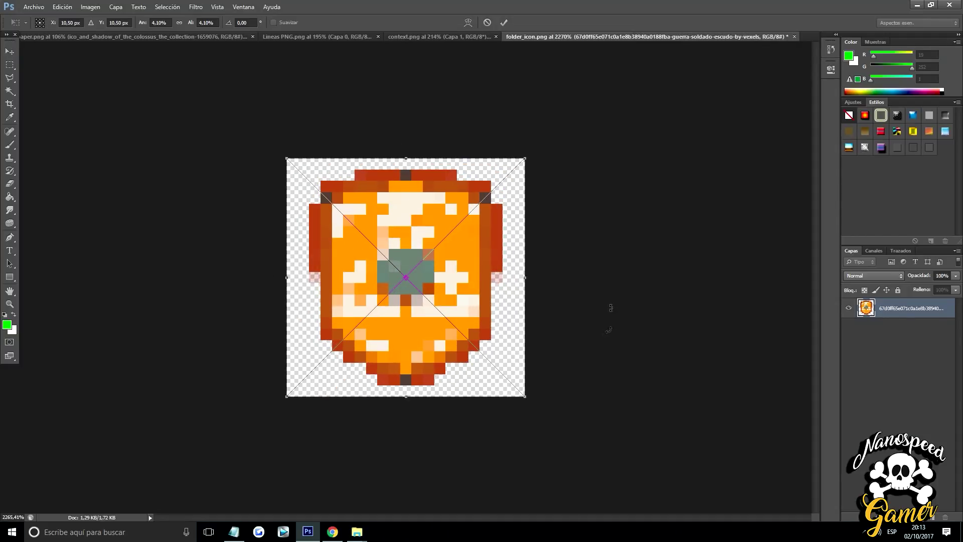
{"action": "left_click", "coordinate": [34, 6]}
{"action": "left_click", "coordinate": [59, 128]}
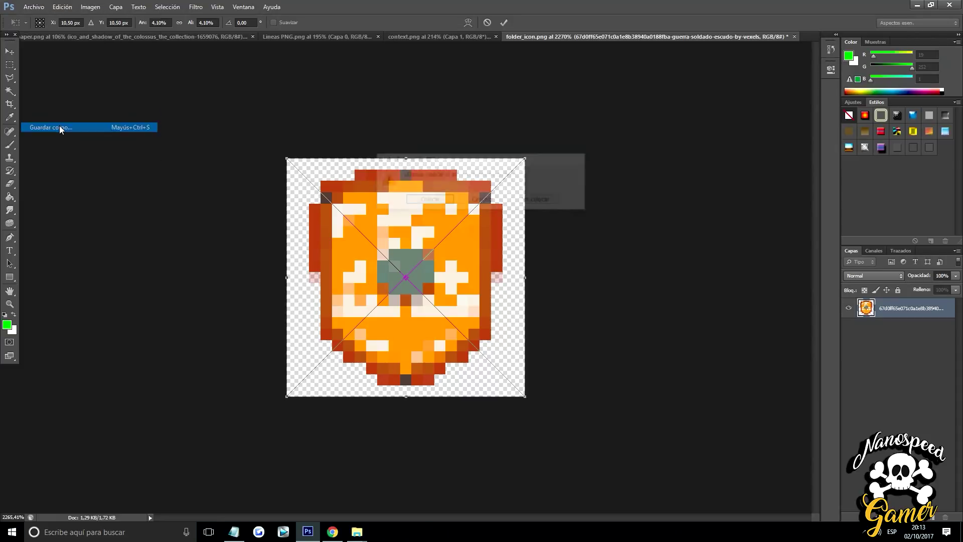
{"action": "left_click", "coordinate": [435, 201]}
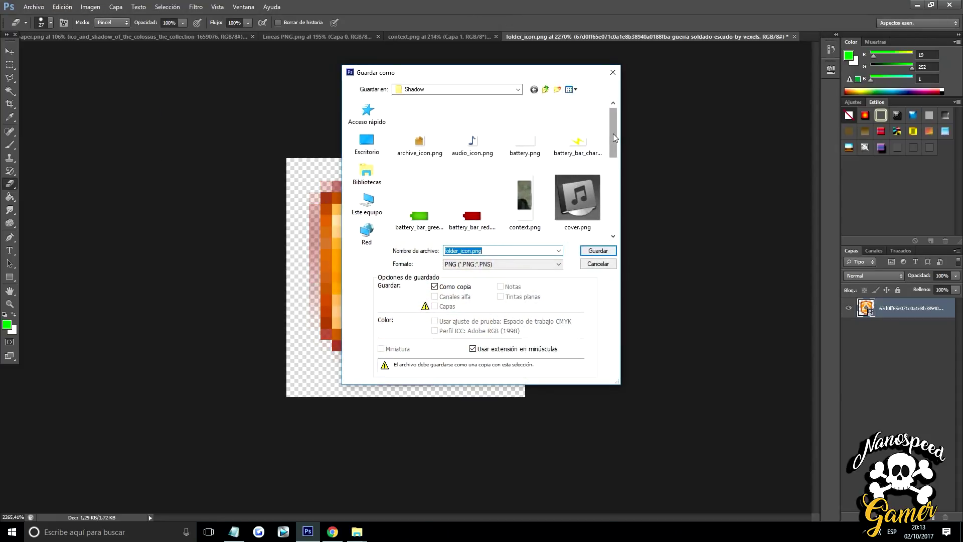
{"action": "left_click_drag", "start_coordinate": [613, 137], "coordinate": [613, 200]}
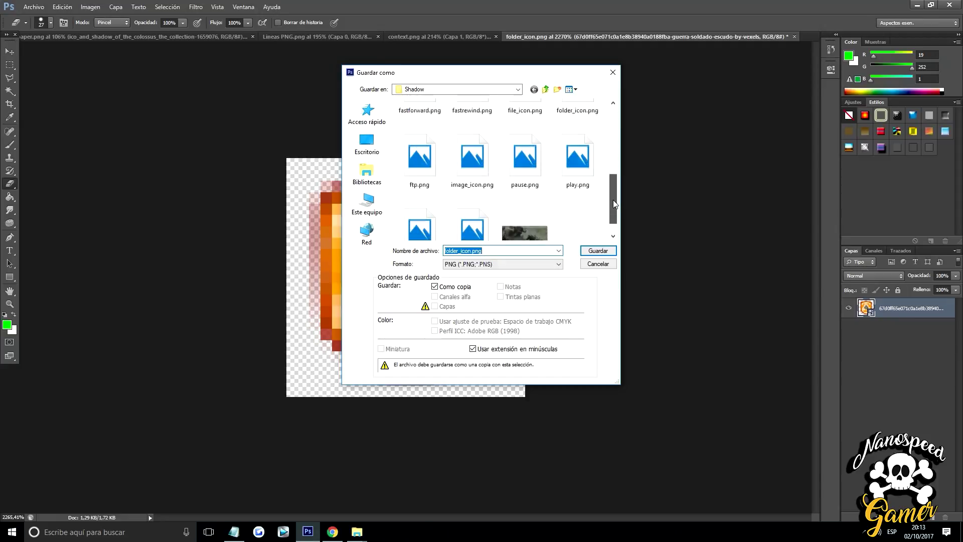
{"action": "left_click", "coordinate": [598, 251]}
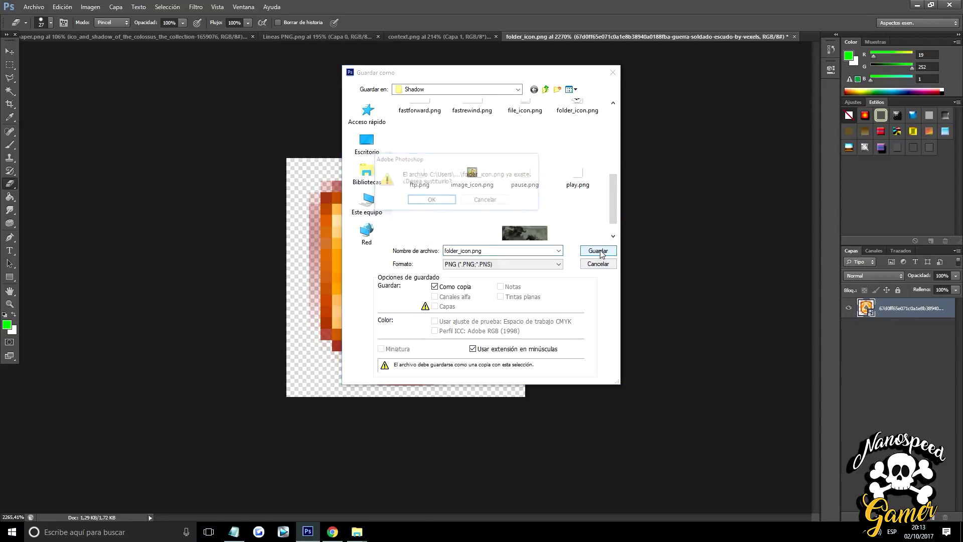
{"action": "left_click", "coordinate": [439, 200]}
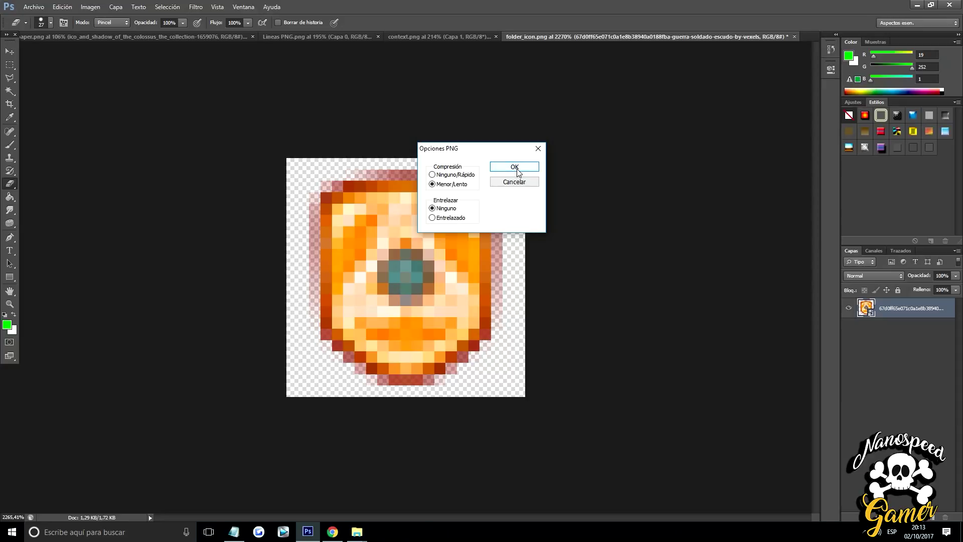
{"action": "left_click", "coordinate": [517, 167]}
Quit Photoshop, discarding unsaved changes to folder_icon.png and Wallpaper.png.
{"action": "left_click", "coordinate": [950, 4]}
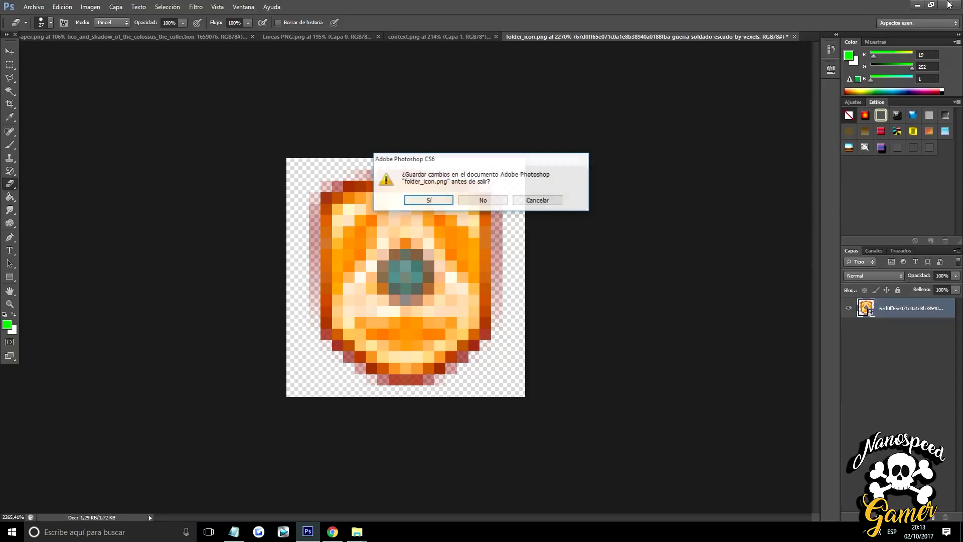
{"action": "left_click", "coordinate": [485, 200]}
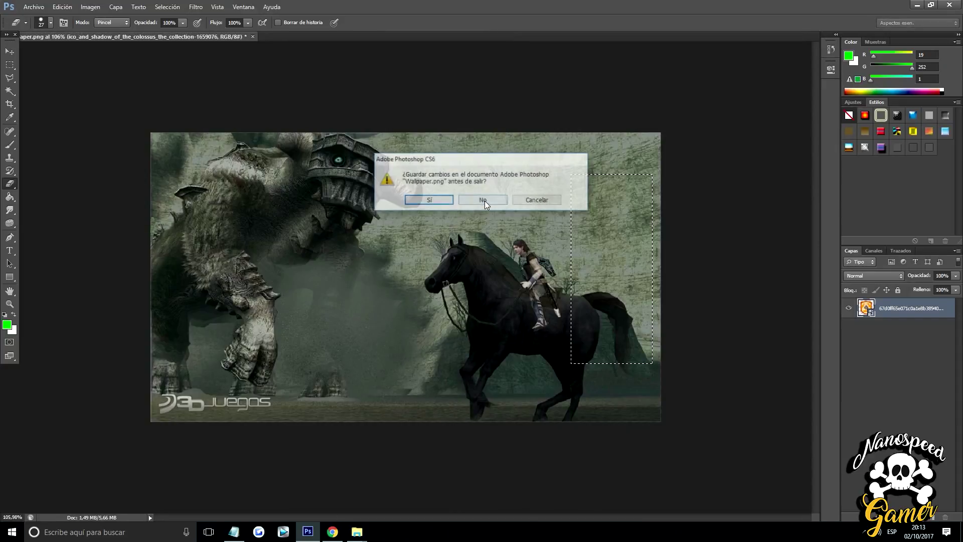
{"action": "left_click", "coordinate": [485, 200]}
Close Chrome, then check the desktop Shadow folder's 20 files maximized before closing it.
{"action": "left_click", "coordinate": [949, 7]}
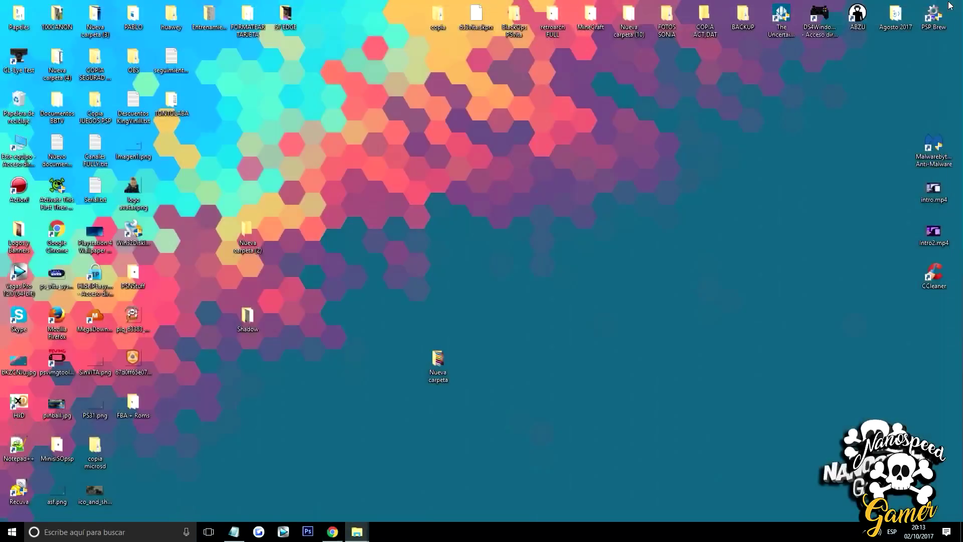
{"action": "double_click", "coordinate": [247, 316]}
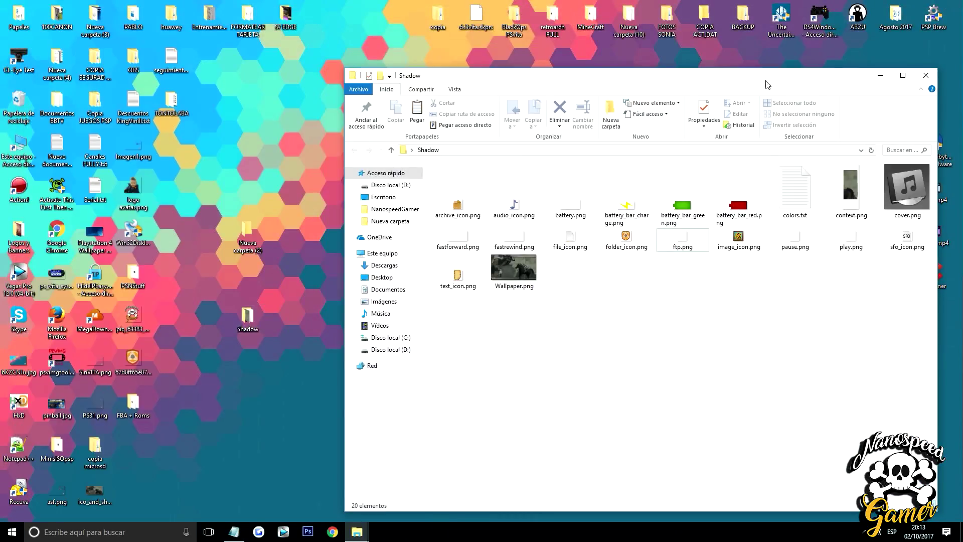
{"action": "left_click_drag", "start_coordinate": [766, 85], "coordinate": [645, 48]}
{"action": "left_click", "coordinate": [760, 40]}
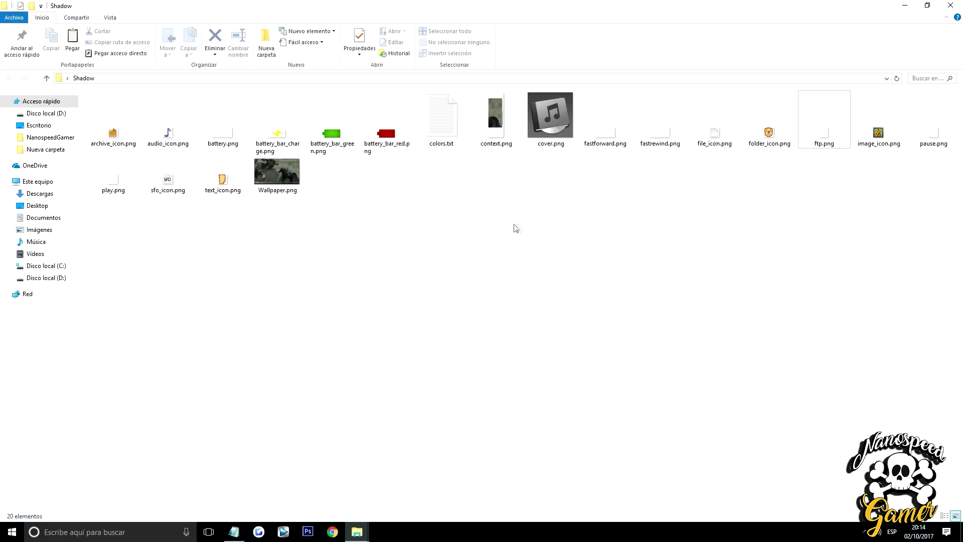
{"action": "left_click", "coordinate": [950, 5]}
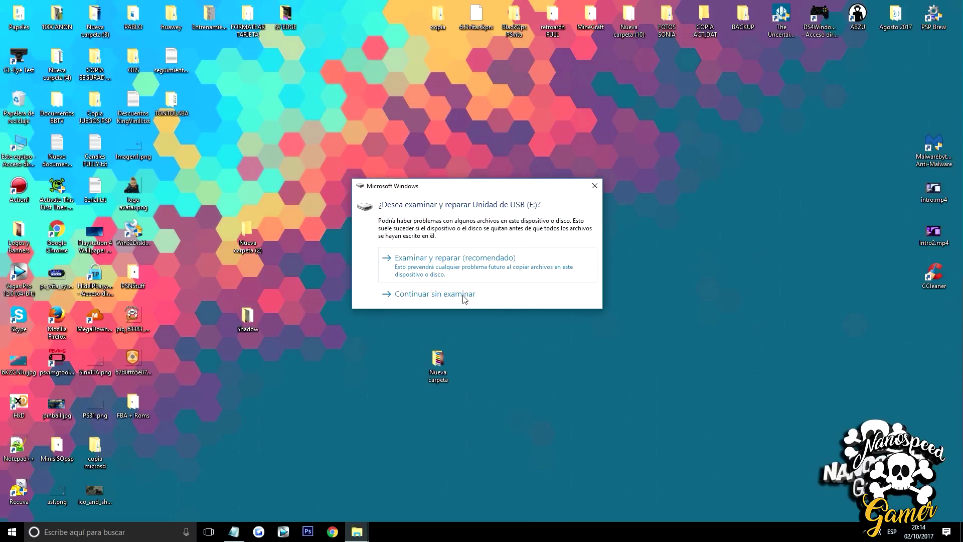
Continue without scanning USB drive E: and open its VitaShell folder.
{"action": "left_click", "coordinate": [451, 294]}
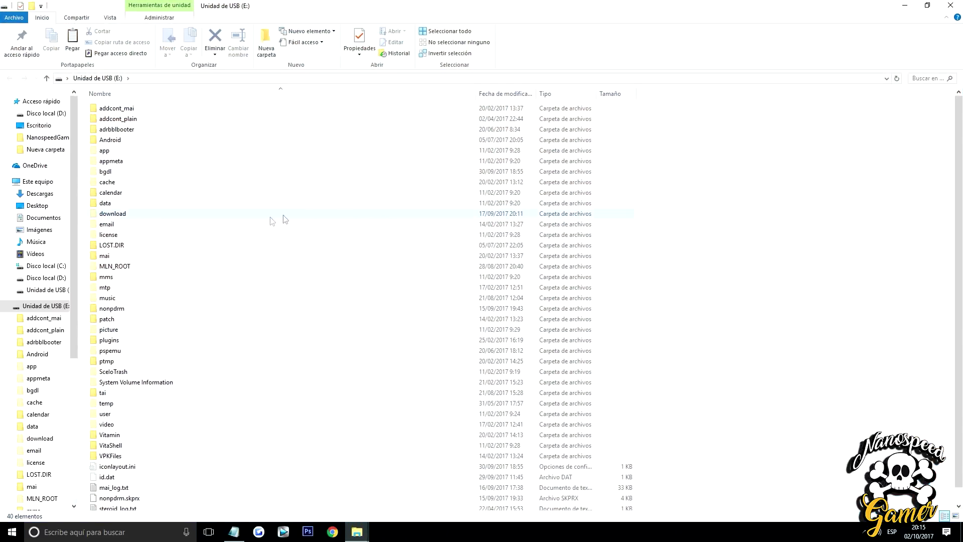
{"action": "scroll", "coordinate": [217, 338], "scroll_direction": "down", "scroll_amount": 1}
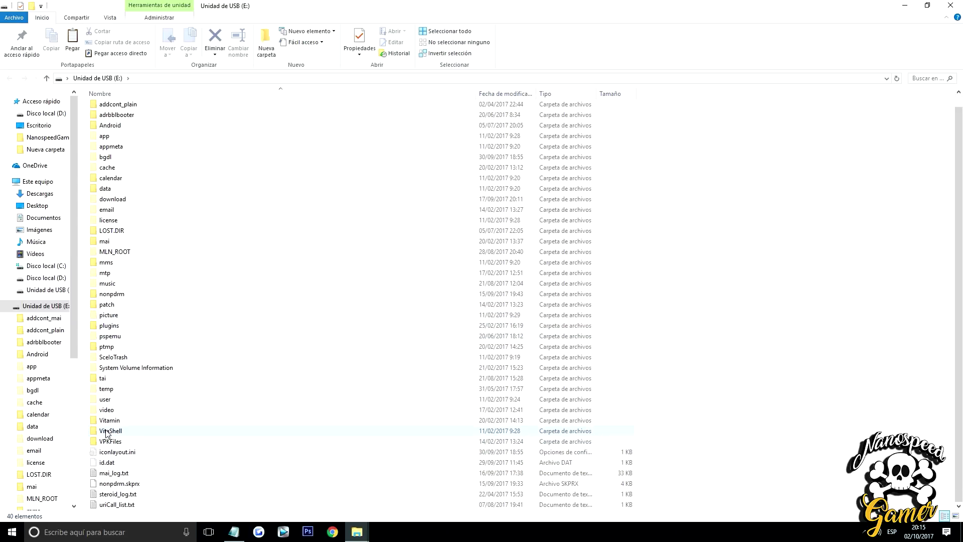
{"action": "double_click", "coordinate": [107, 432]}
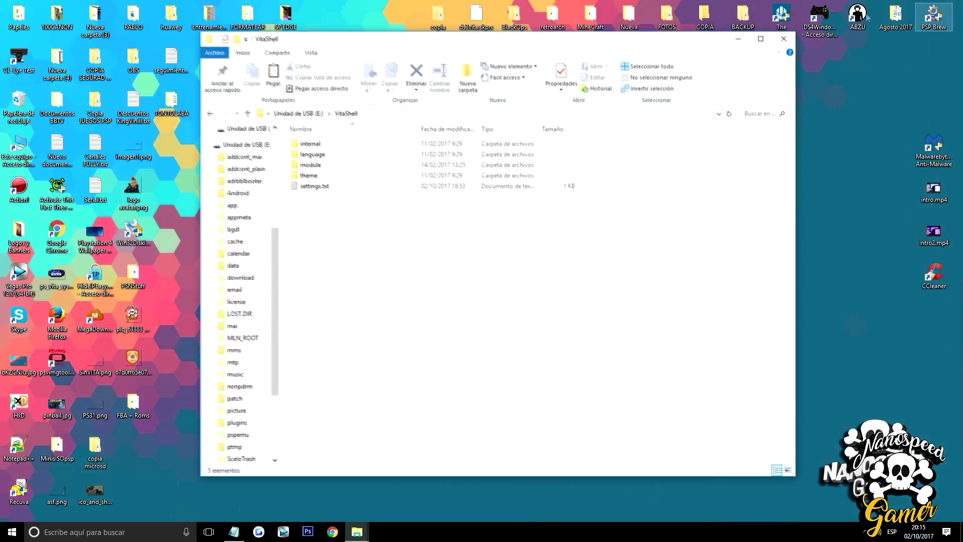
{"action": "left_click", "coordinate": [928, 6]}
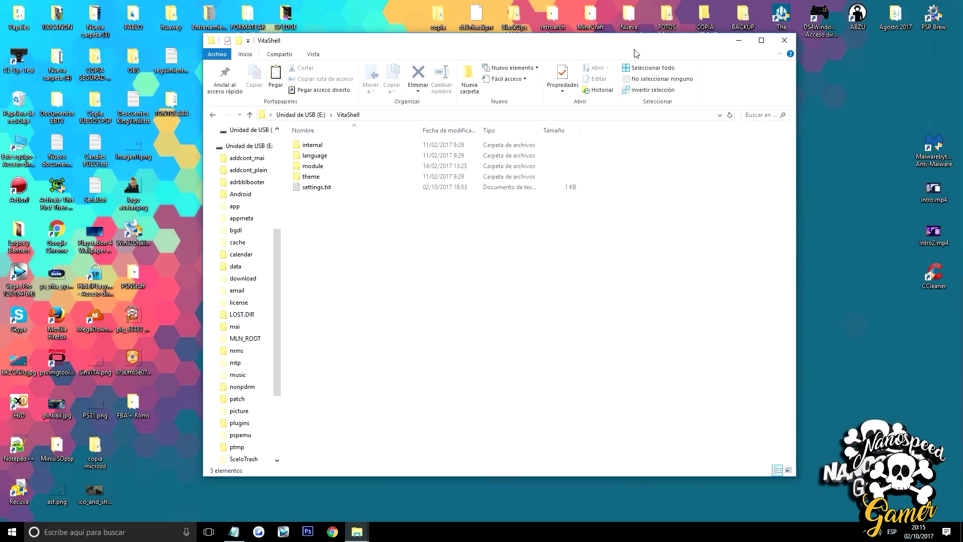
Snap Nueva carpeta and the drive's VitaShell side by side and compare their language folders.
{"action": "mouse_move", "coordinate": [496, 41]}
{"action": "left_mouse_down"}
{"action": "mouse_move", "coordinate": [572, 286]}
{"action": "mouse_move", "coordinate": [755, 182]}
{"action": "left_mouse_up"}
{"action": "double_click", "coordinate": [438, 366]}
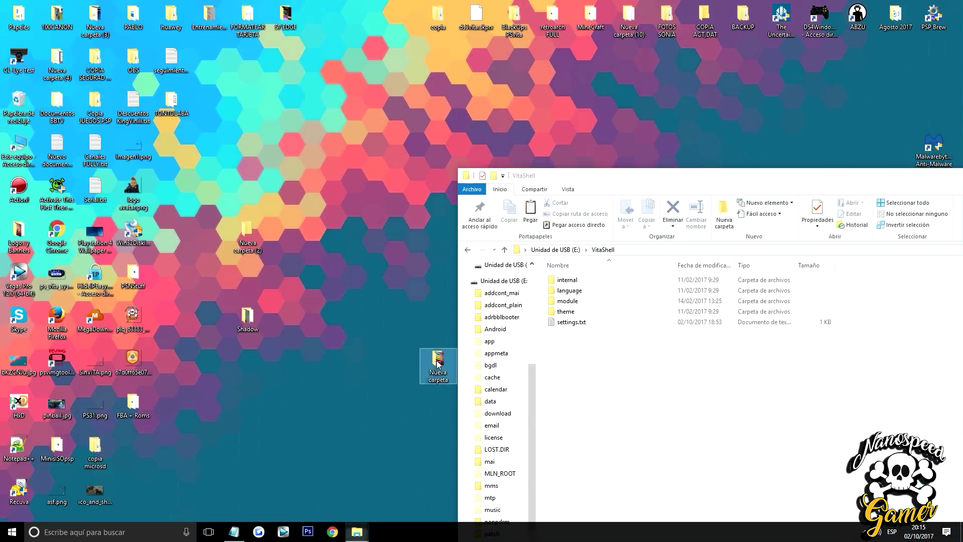
{"action": "key", "text": "super+Left"}
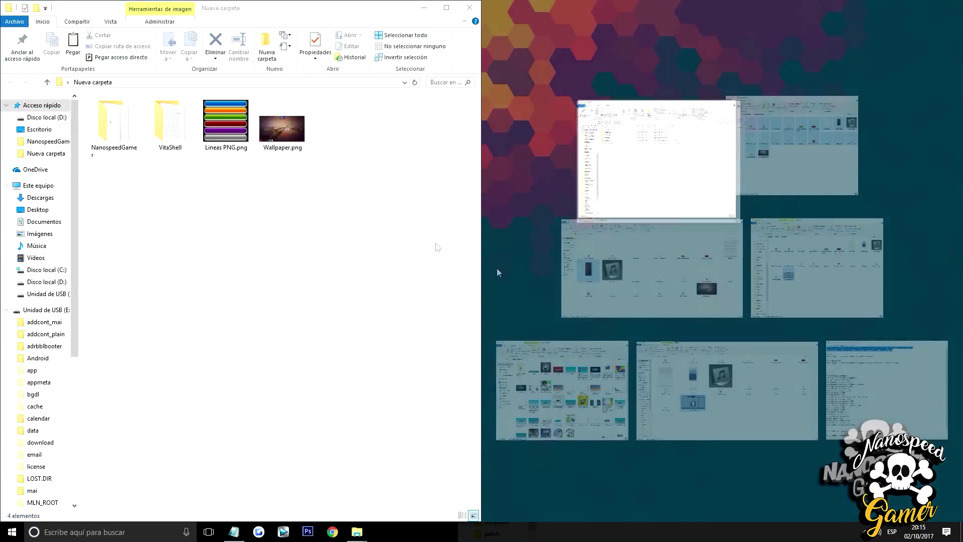
{"action": "left_click", "coordinate": [680, 160]}
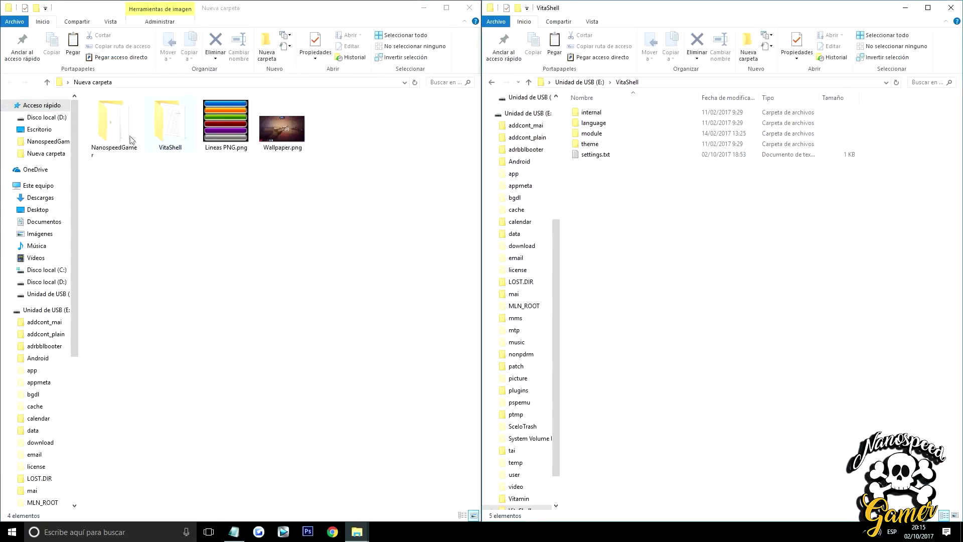
{"action": "double_click", "coordinate": [168, 131]}
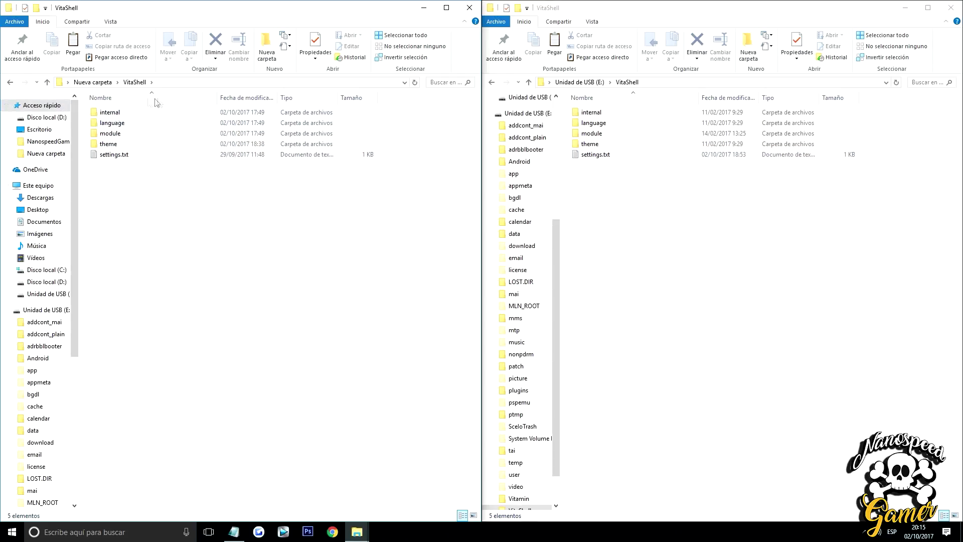
{"action": "double_click", "coordinate": [107, 124]}
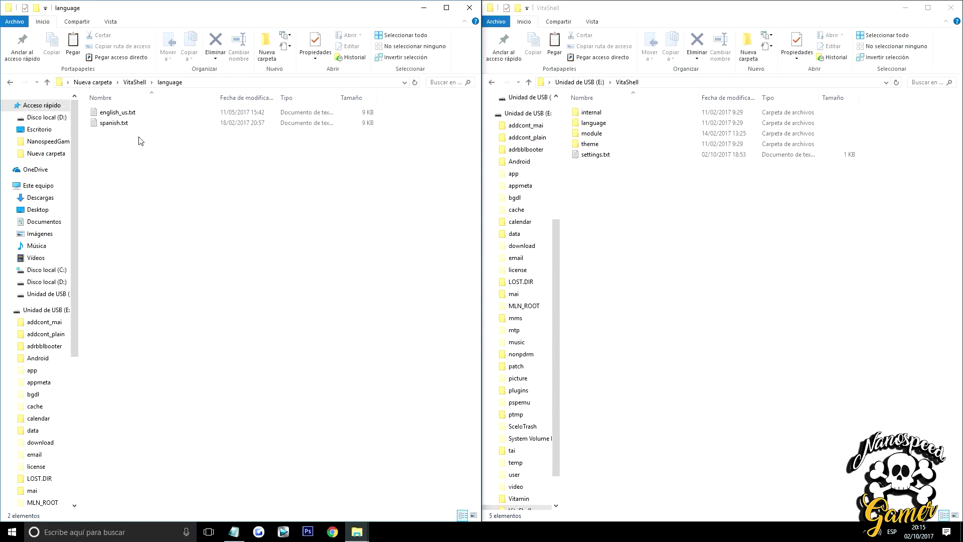
{"action": "double_click", "coordinate": [592, 123]}
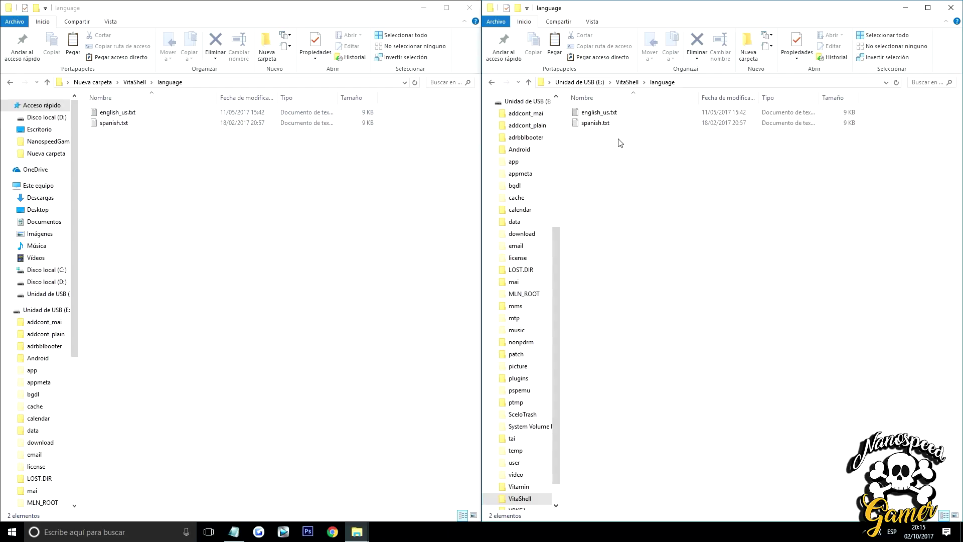
{"action": "left_click", "coordinate": [10, 82]}
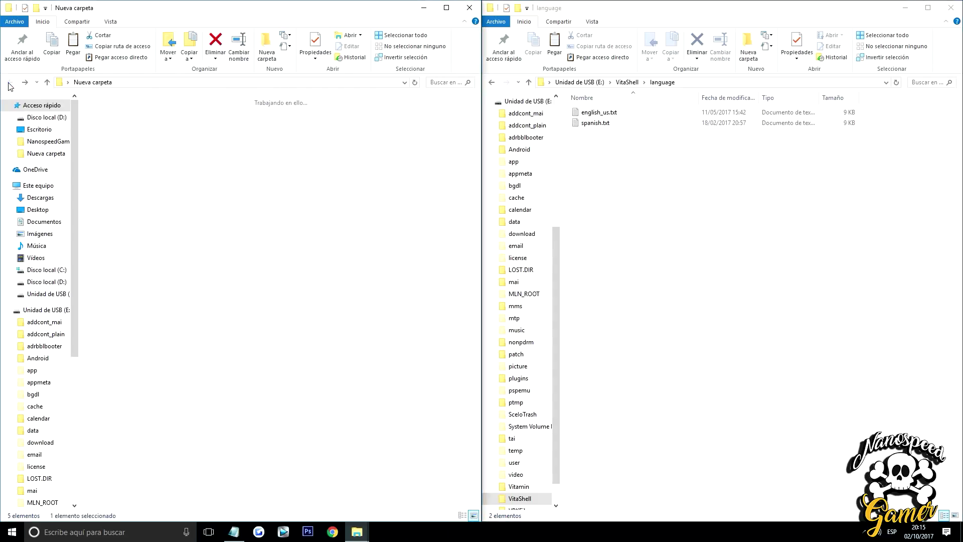
{"action": "left_click", "coordinate": [469, 7]}
Open VitaShell\theme on drive E: and copy the desktop Shadow folder into it.
{"action": "left_click", "coordinate": [492, 83]}
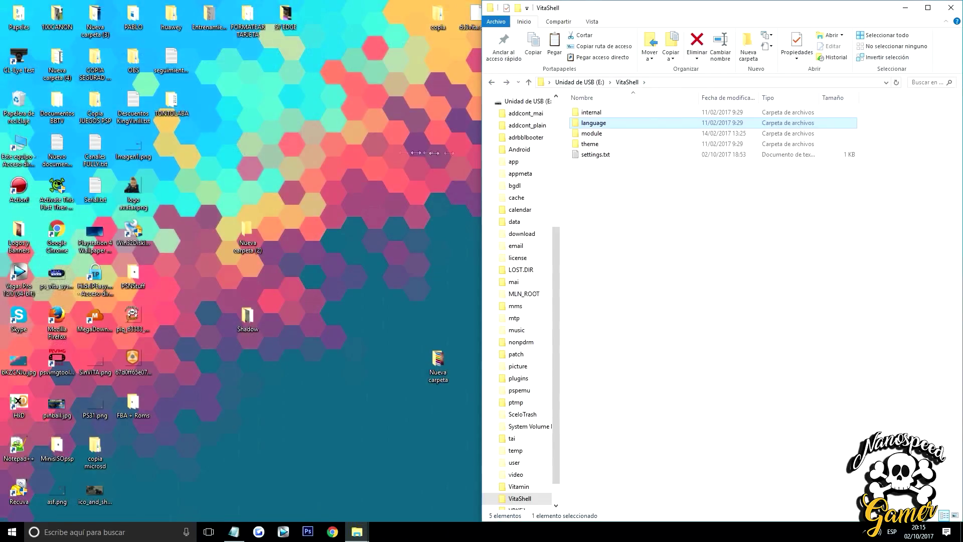
{"action": "left_click_drag", "start_coordinate": [462, 152], "coordinate": [289, 152]}
{"action": "double_click", "coordinate": [397, 144]}
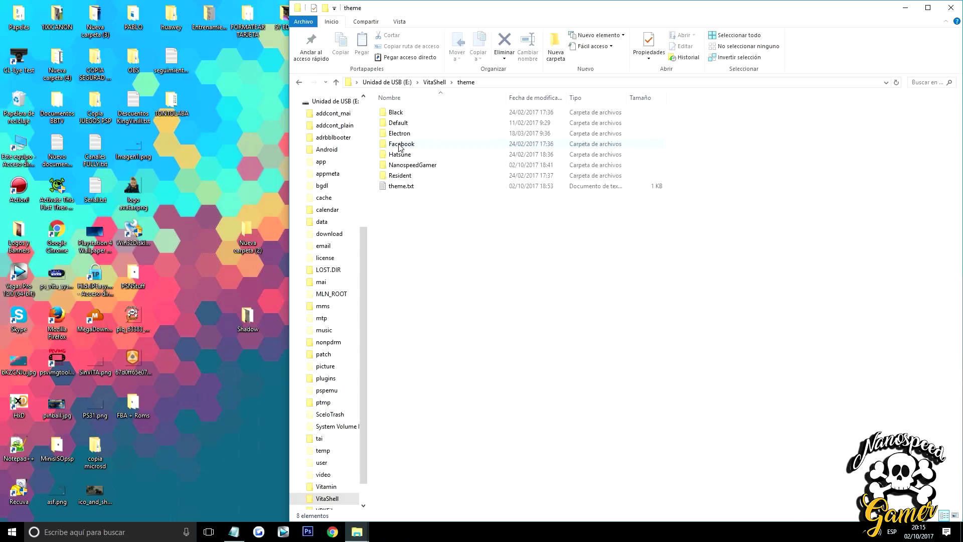
{"action": "left_click_drag", "start_coordinate": [496, 17], "coordinate": [510, 25]}
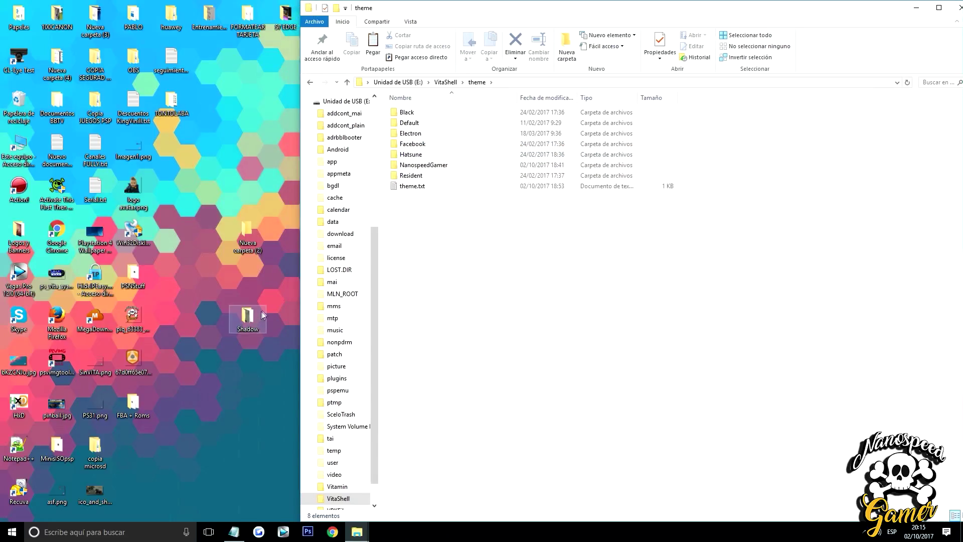
{"action": "left_click_drag", "start_coordinate": [256, 324], "coordinate": [471, 248]}
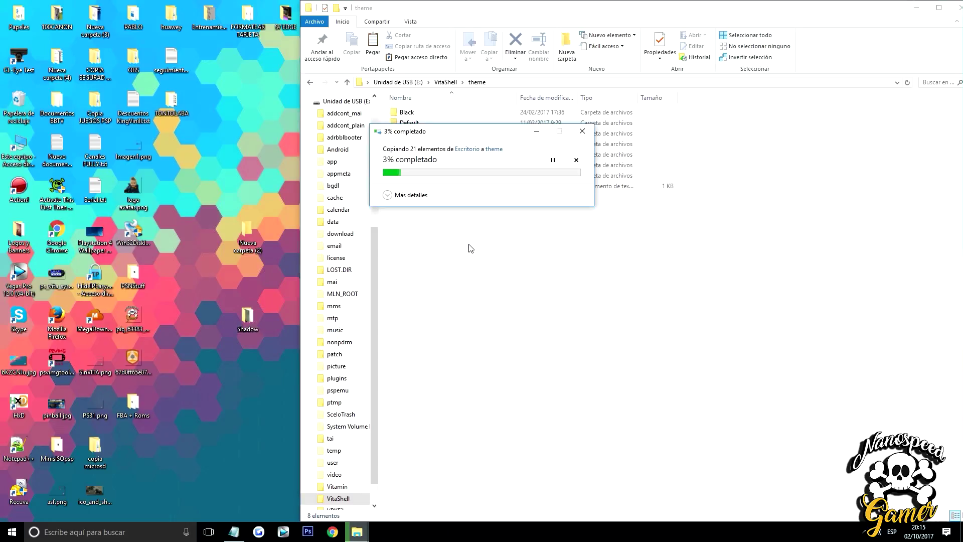
{"action": "left_click", "coordinate": [471, 248]}
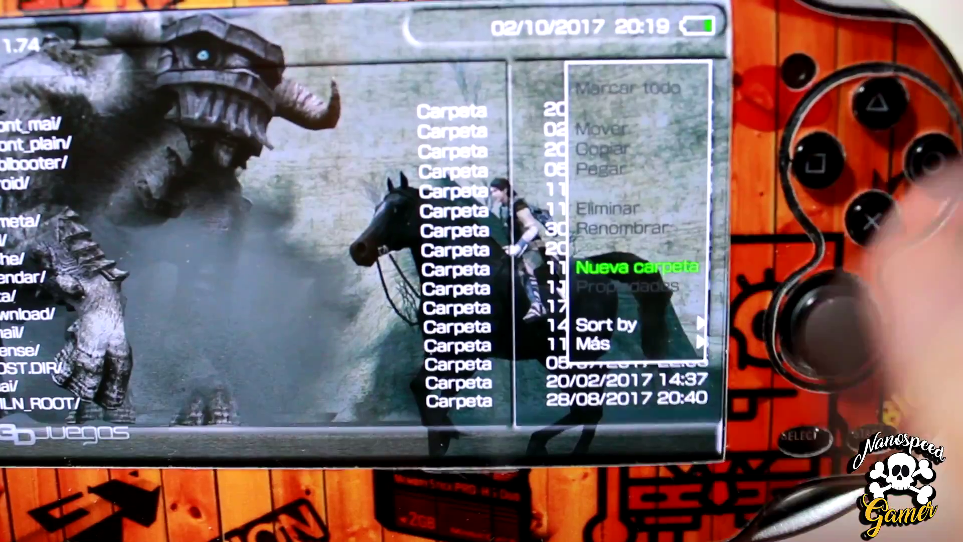
Close VitaShell's options menu to show the ux0: list over the Shadow of the Colossus background.
{"action": "key", "text": "Escape"}
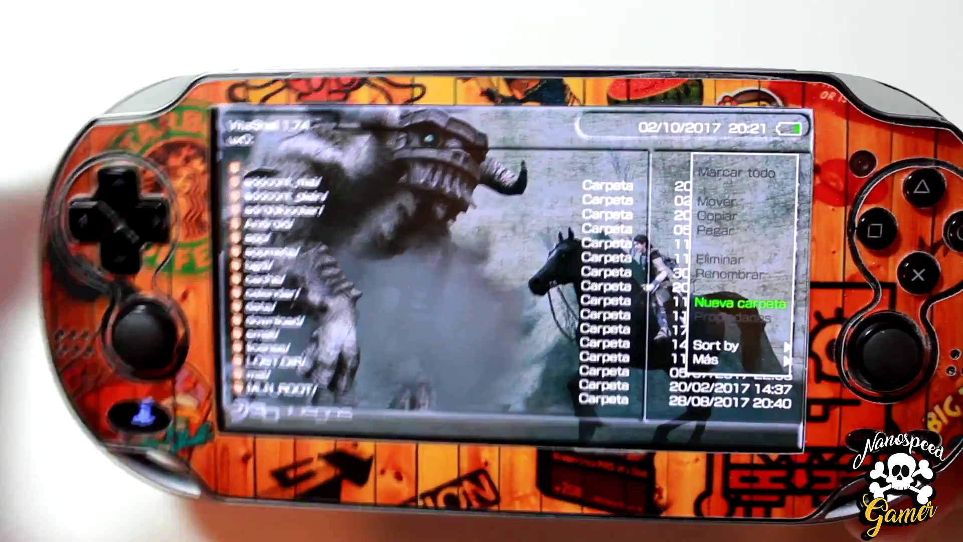
{"action": "key", "text": "Escape"}
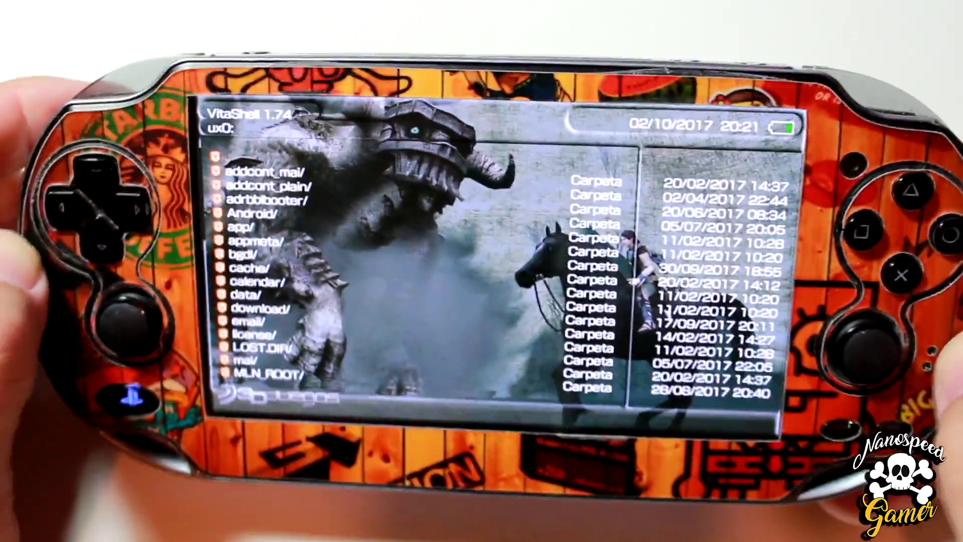